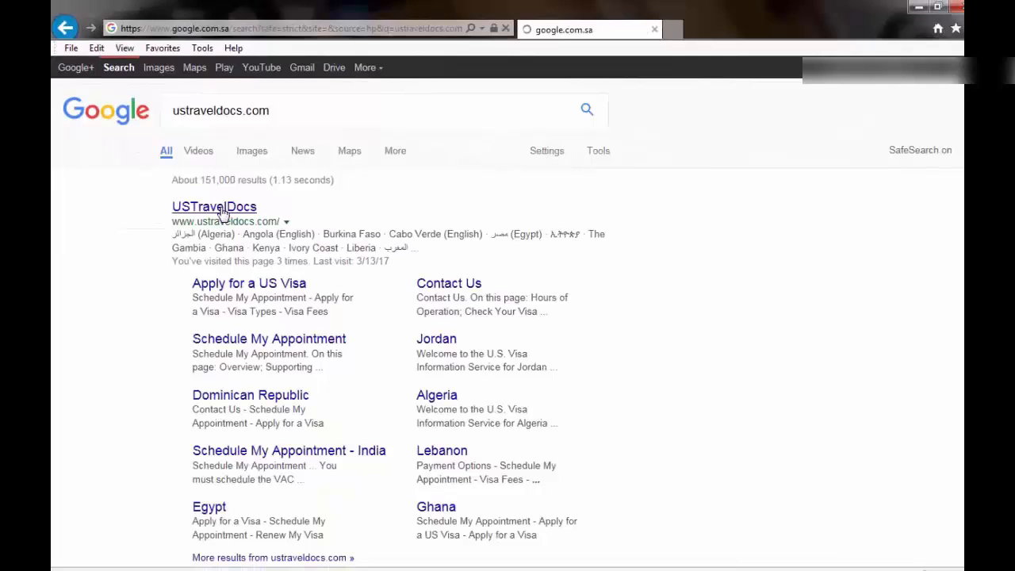
Open the UStravelDocs site and choose Asia on its world map
click(223, 210)
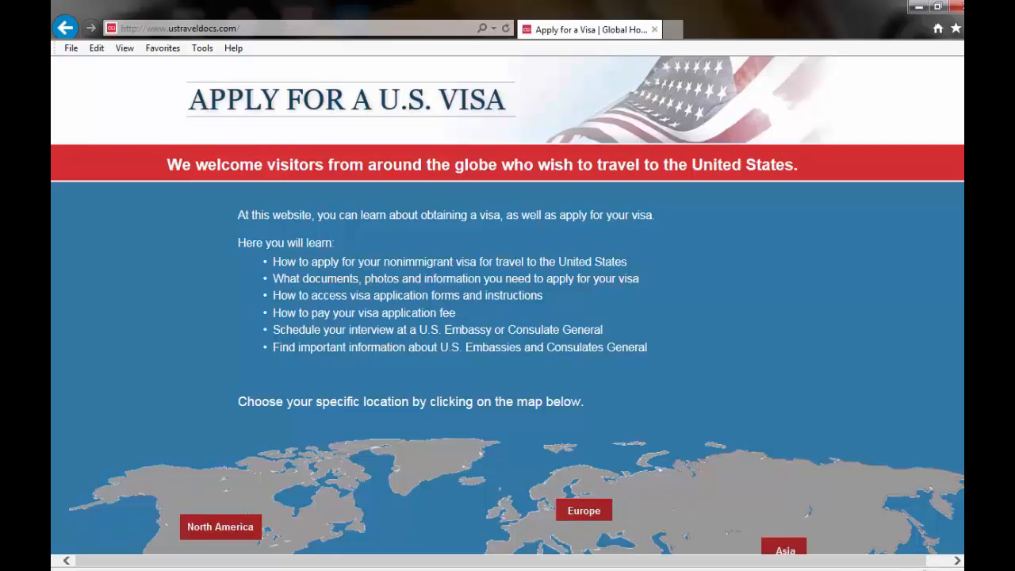
scroll(507, 305, down, 1)
scroll(508, 305, down, 3)
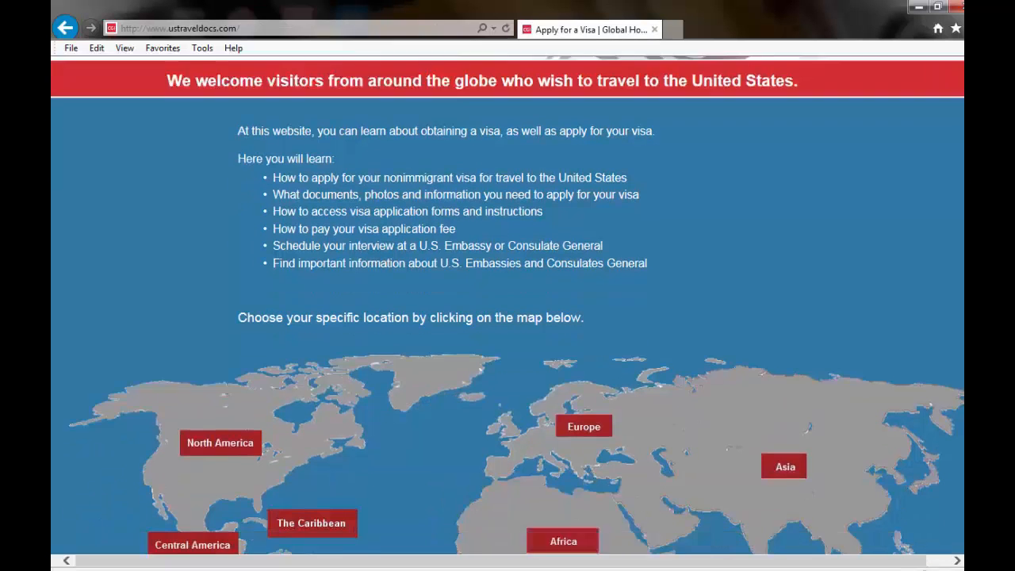
scroll(508, 305, down, 1)
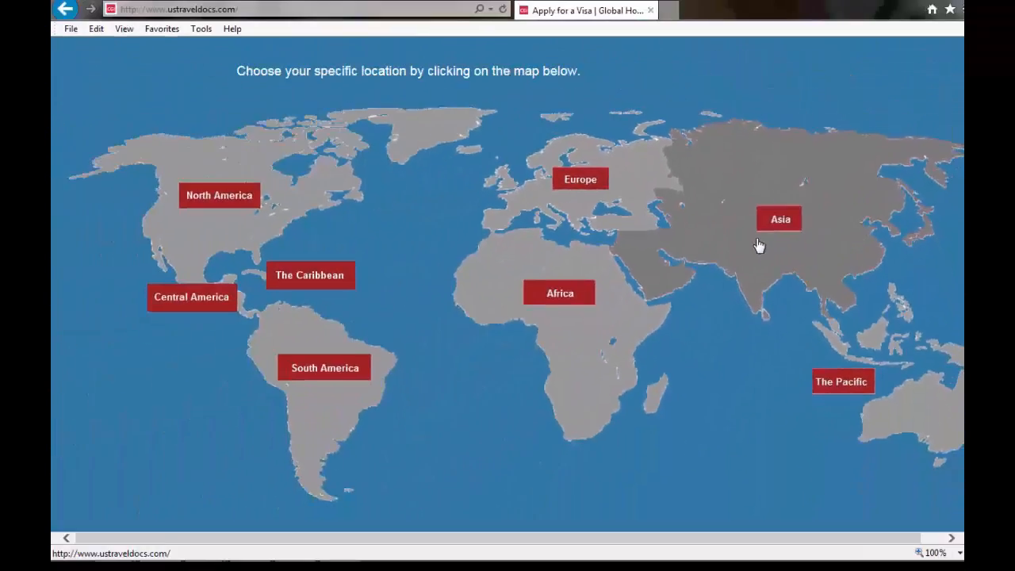
click(760, 246)
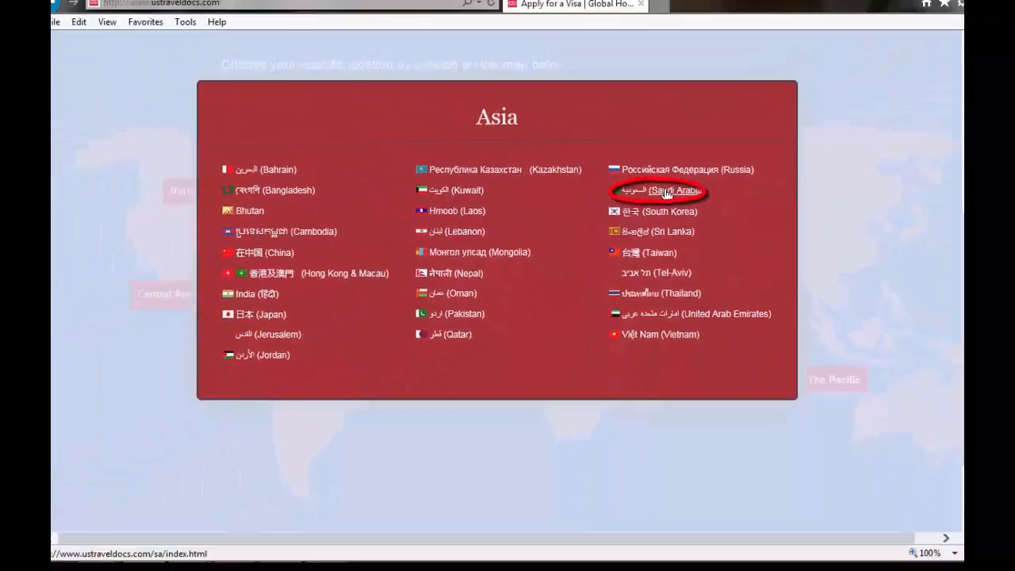
Pick Saudi Arabia, confirm a first-time application, and choose Nonimmigrant visa
click(665, 192)
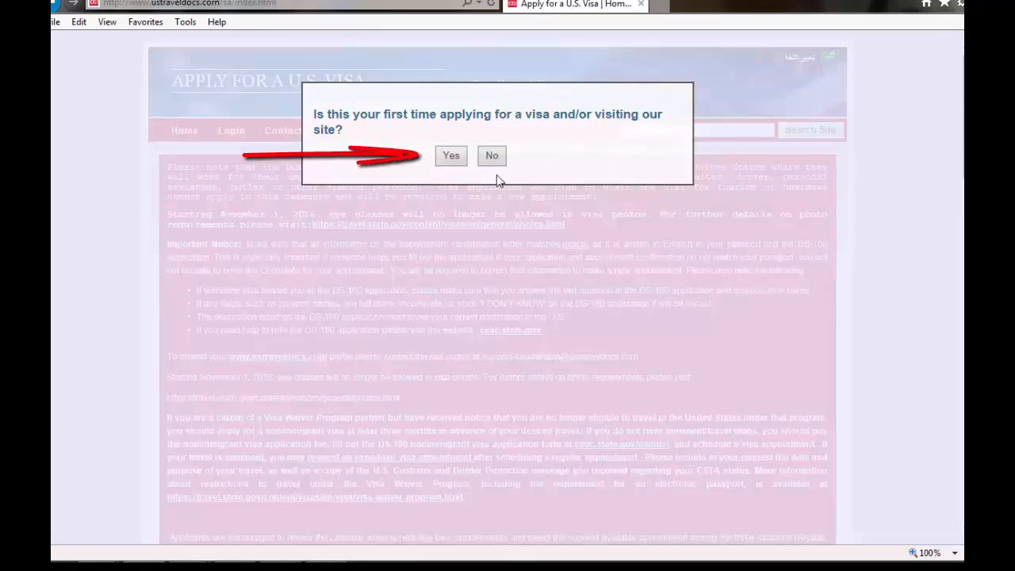
click(452, 157)
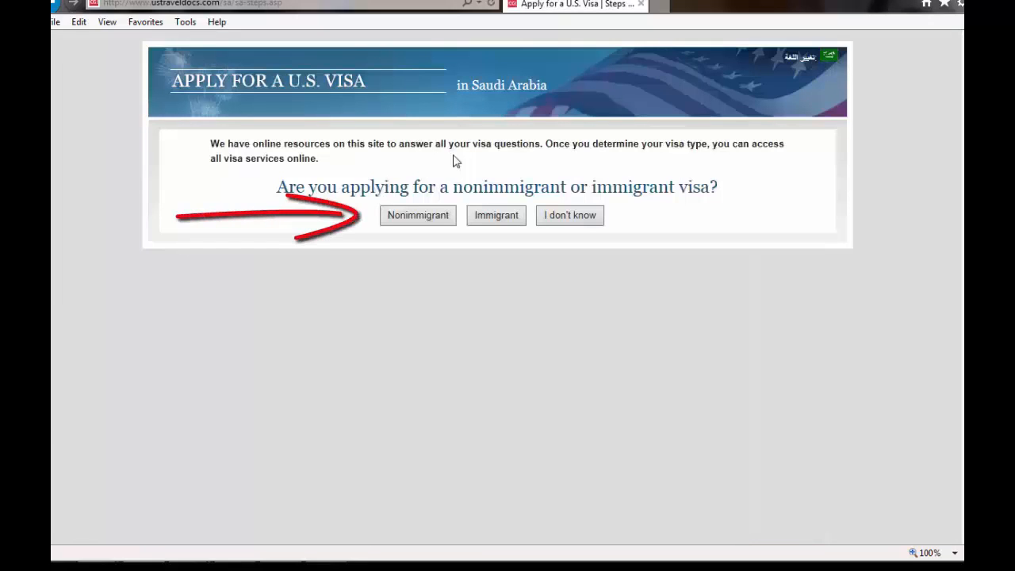
click(418, 216)
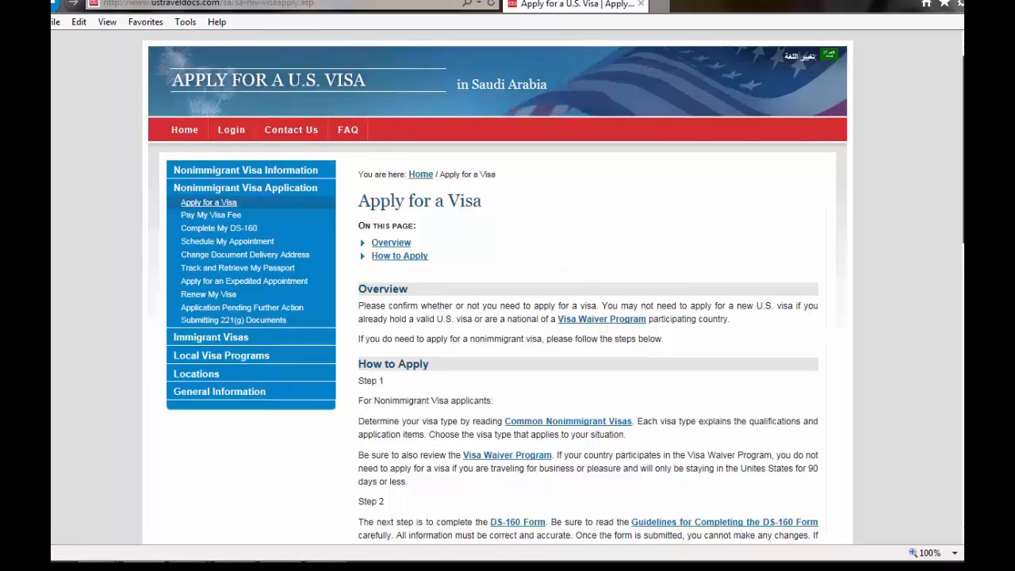
Follow the Step 2 DS-160 Form link from the How to Apply steps
scroll(508, 318, down, 4)
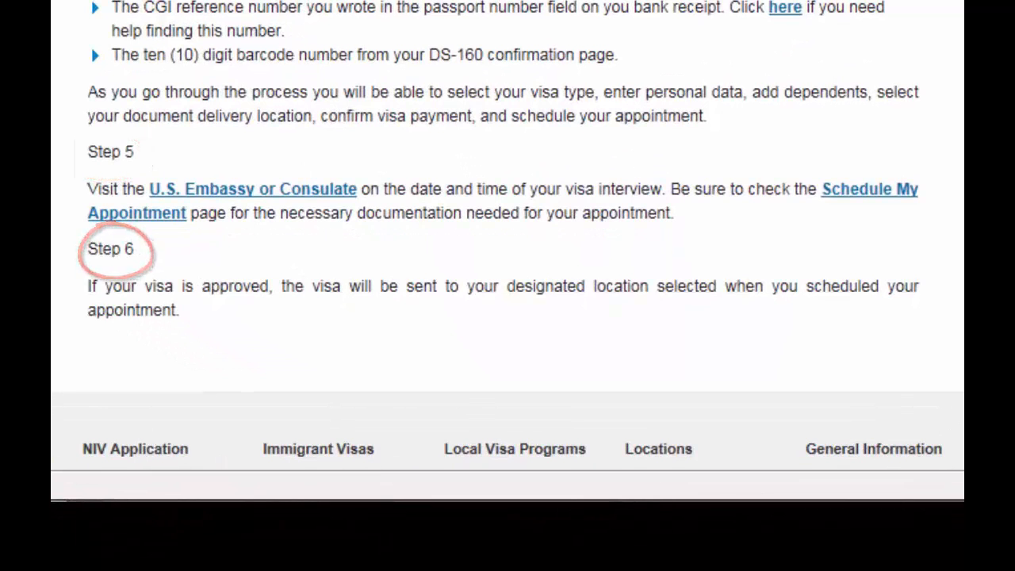
scroll(507, 238, up, 1)
scroll(508, 238, up, 6)
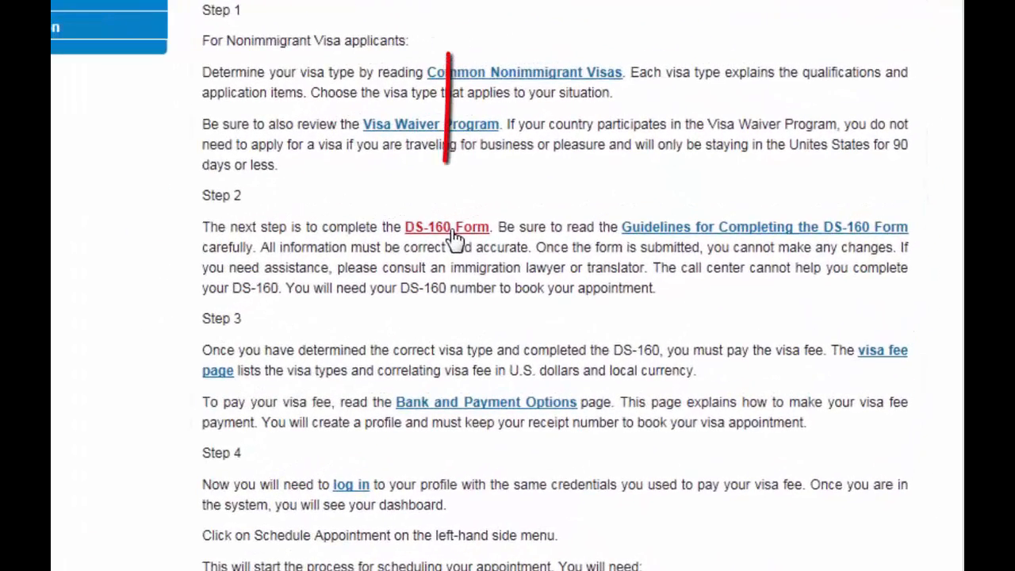
click(453, 231)
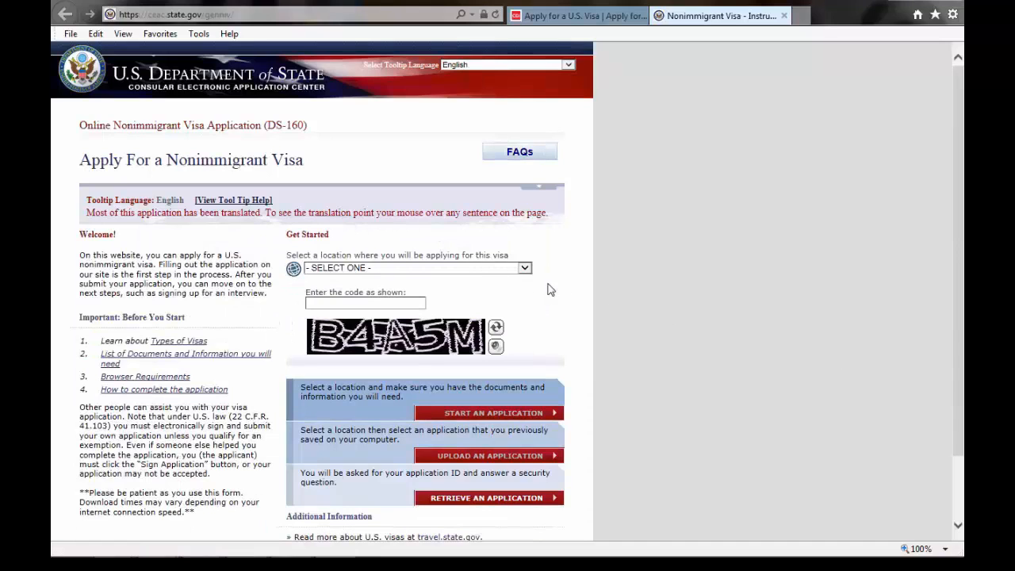
Select SAUDI ARABIA, JEDDAH as the location, enter the captcha code, and start the application
click(525, 269)
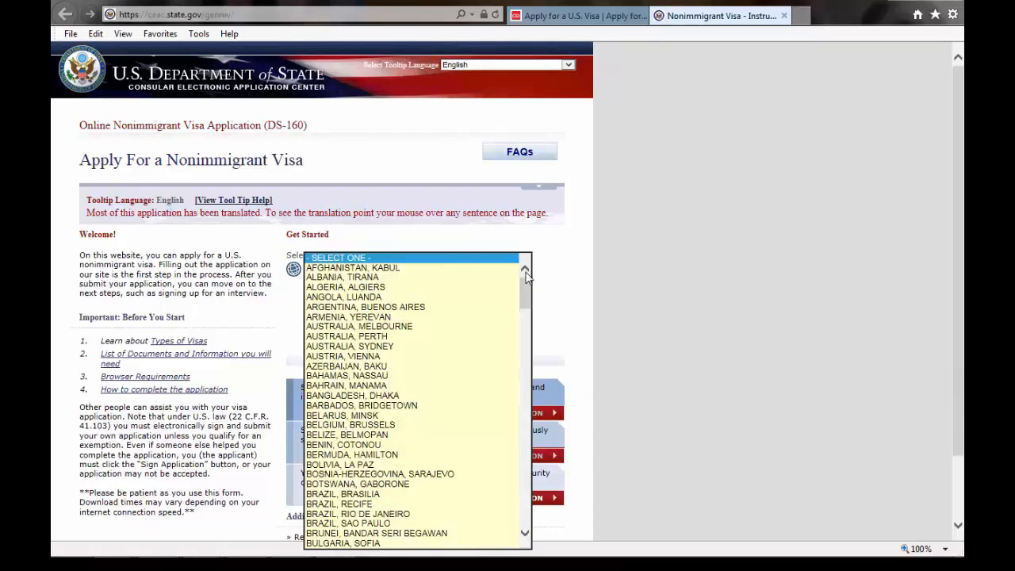
key(s)
key(Down)
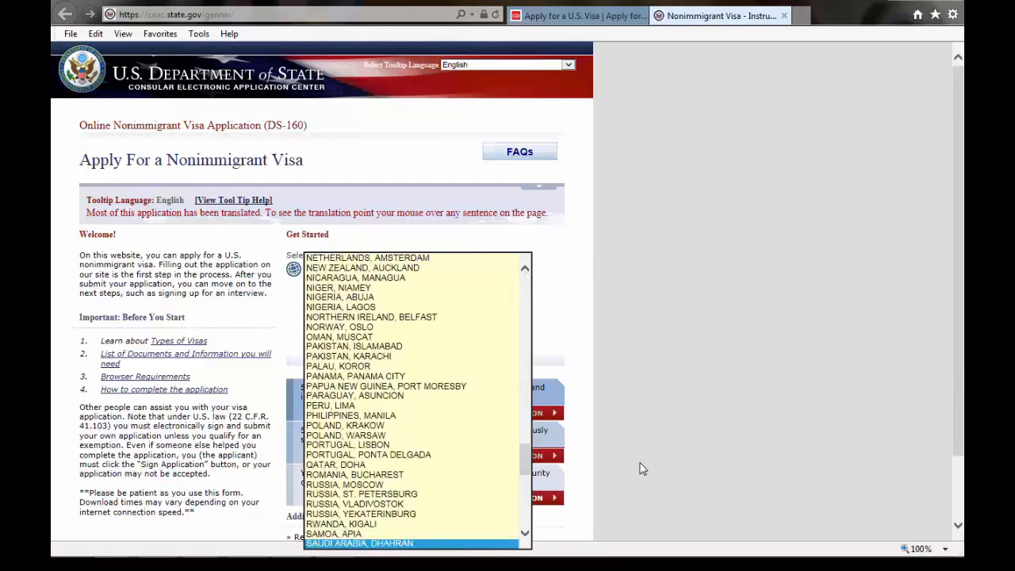
click(524, 537)
click(524, 536)
click(524, 536)
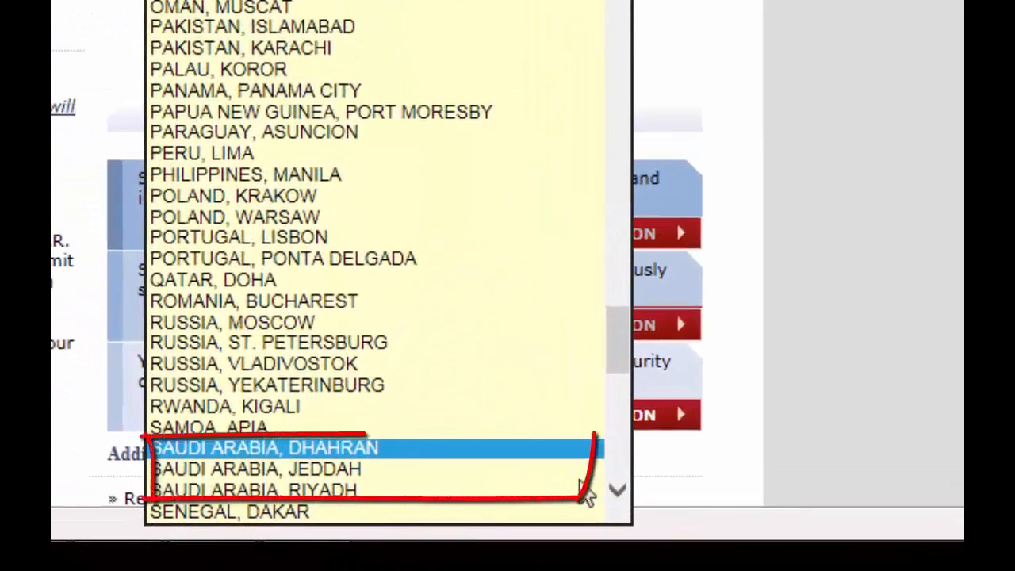
click(349, 471)
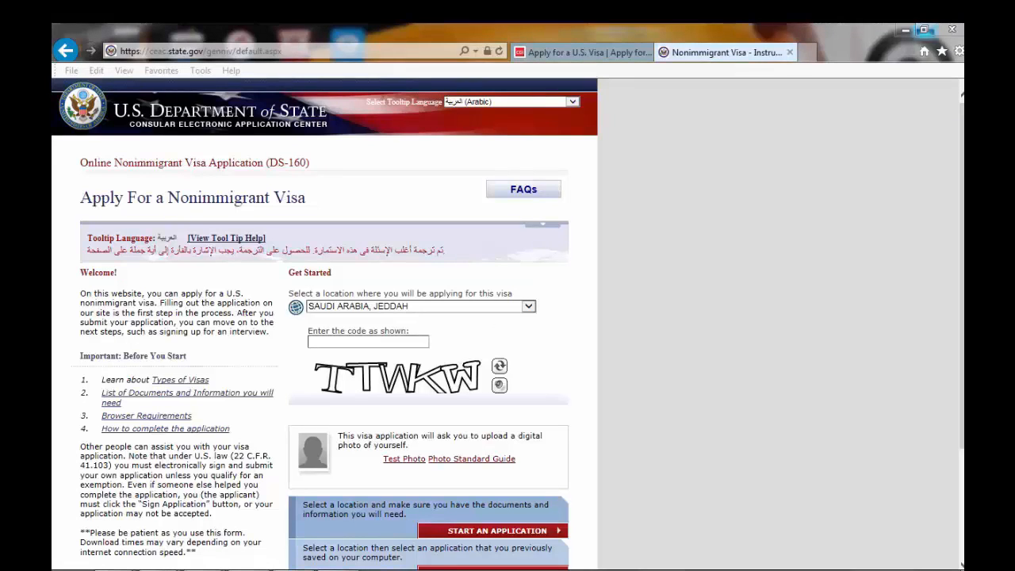
click(601, 384)
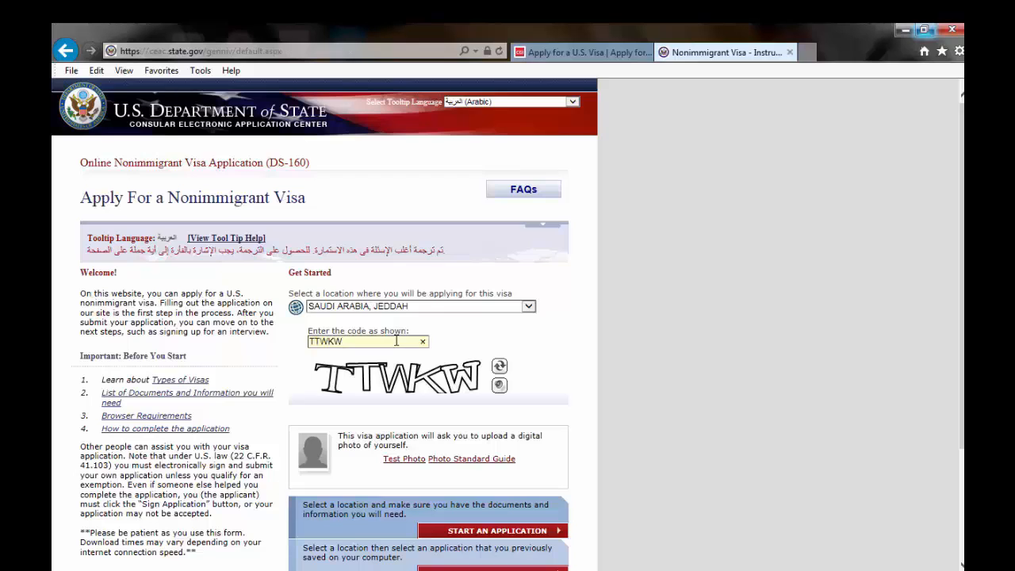
key(Return)
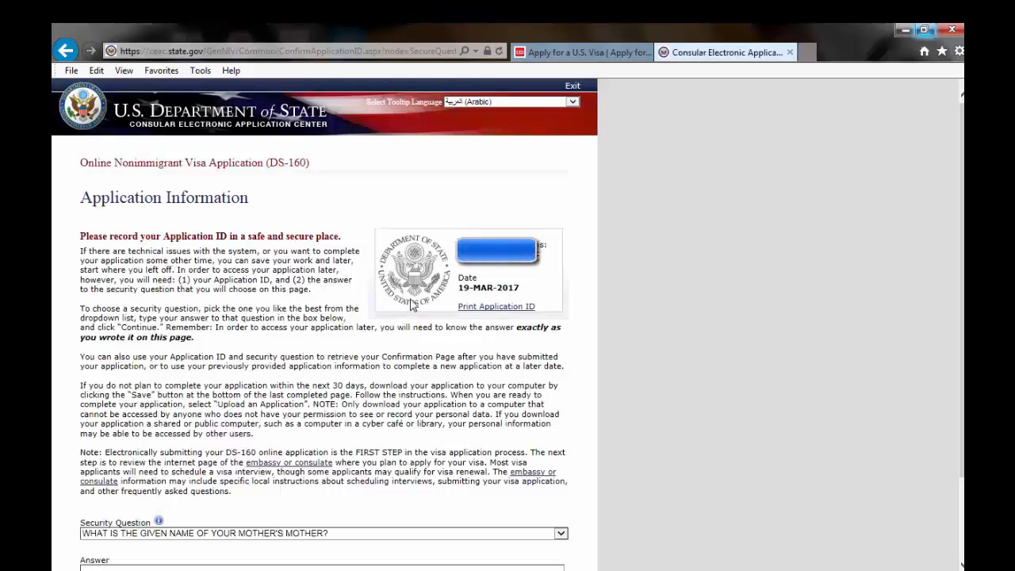
Switch the tooltip language to English
click(574, 104)
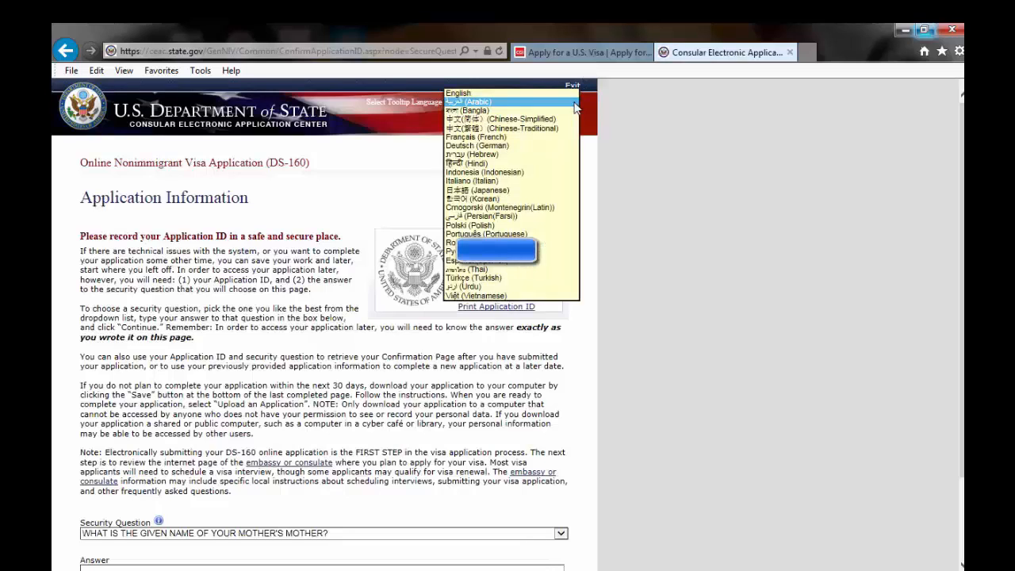
click(552, 94)
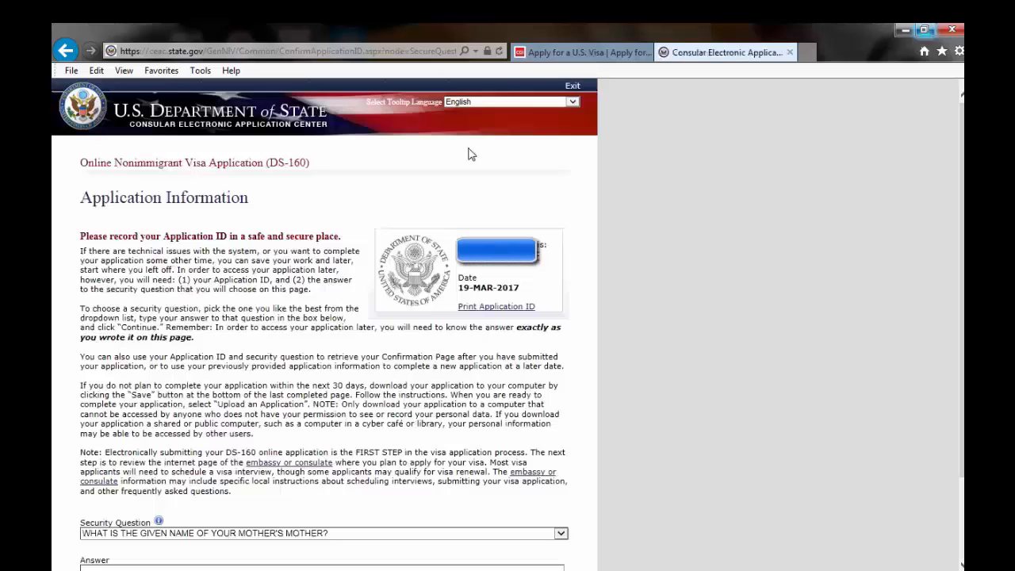
scroll(471, 154, down, 3)
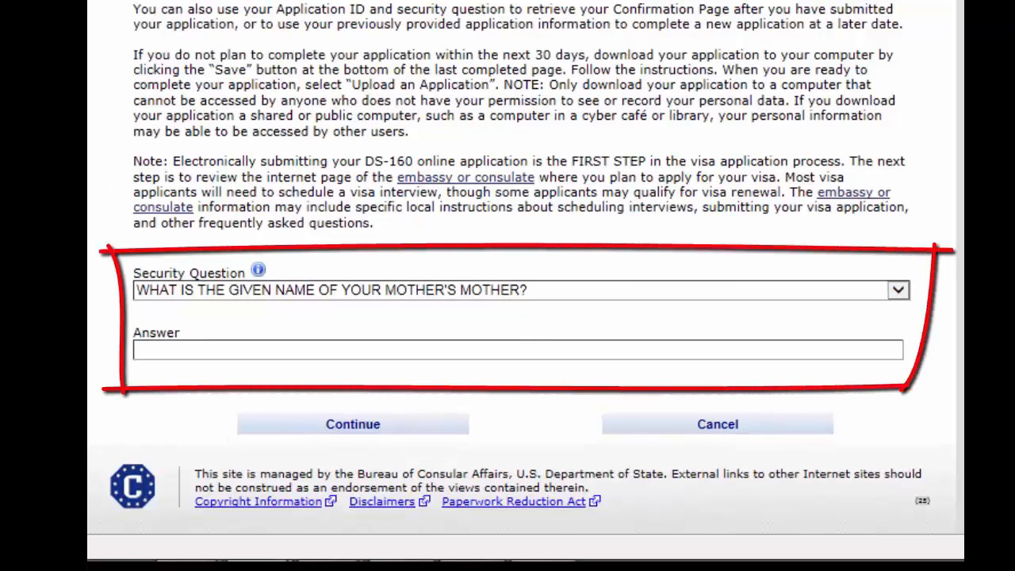
Choose the childhood-nickname security question, enter its answer, and continue
click(899, 291)
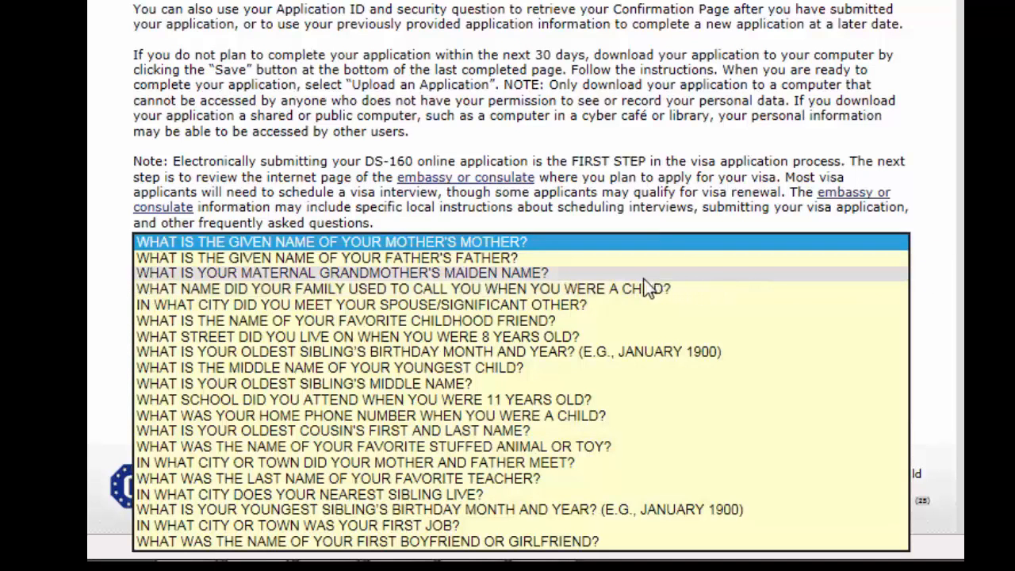
click(617, 289)
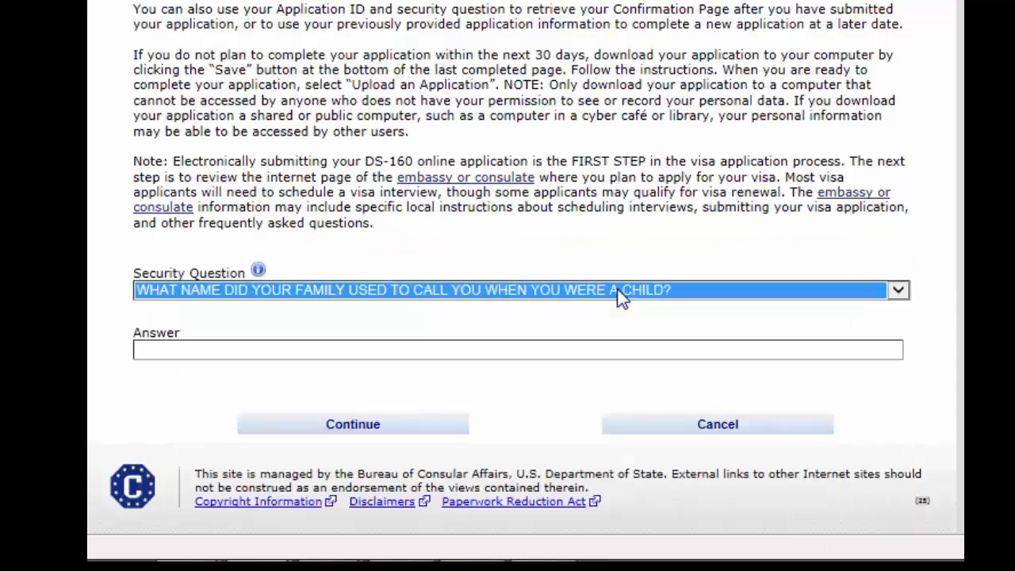
click(533, 237)
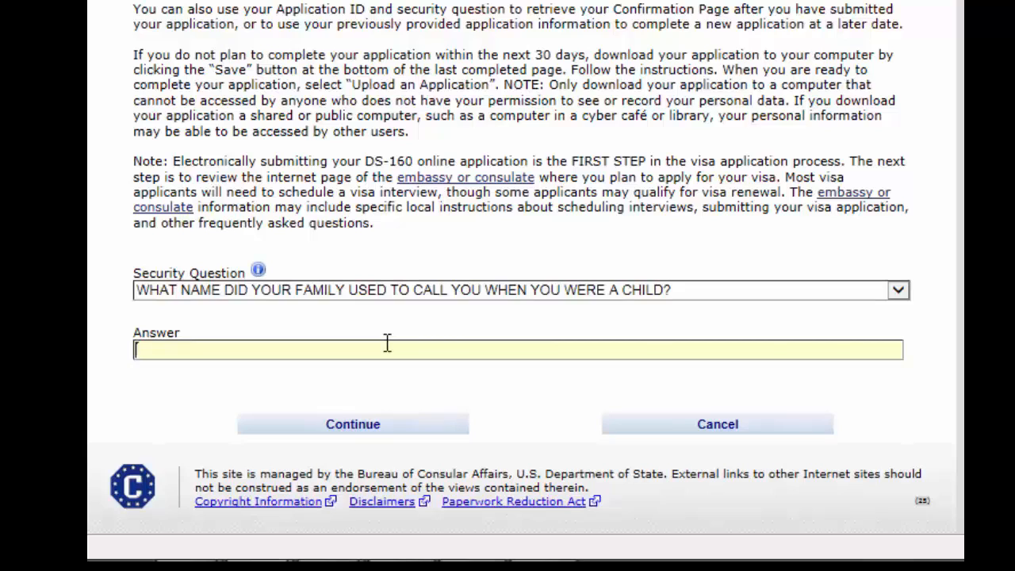
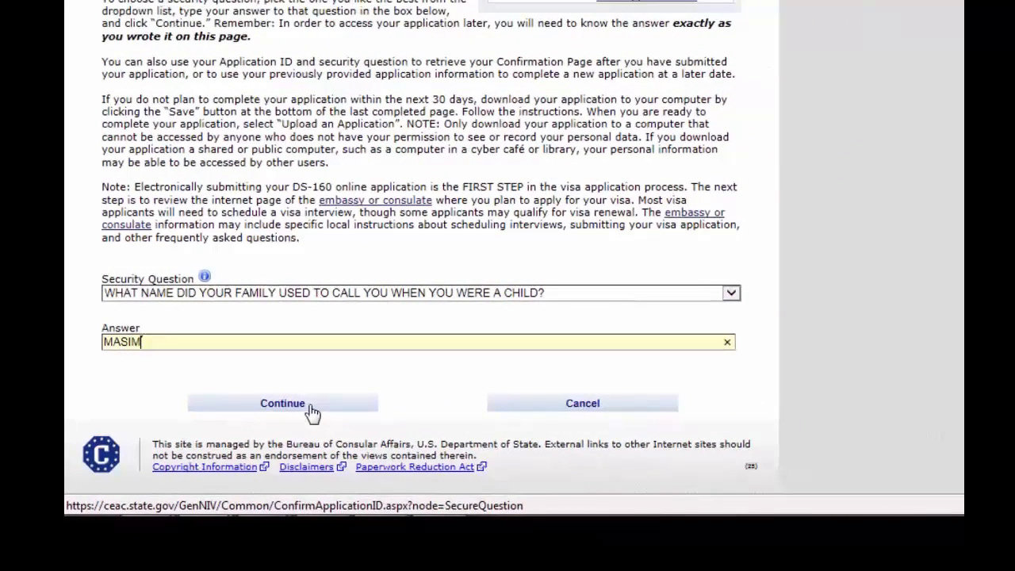
click(311, 412)
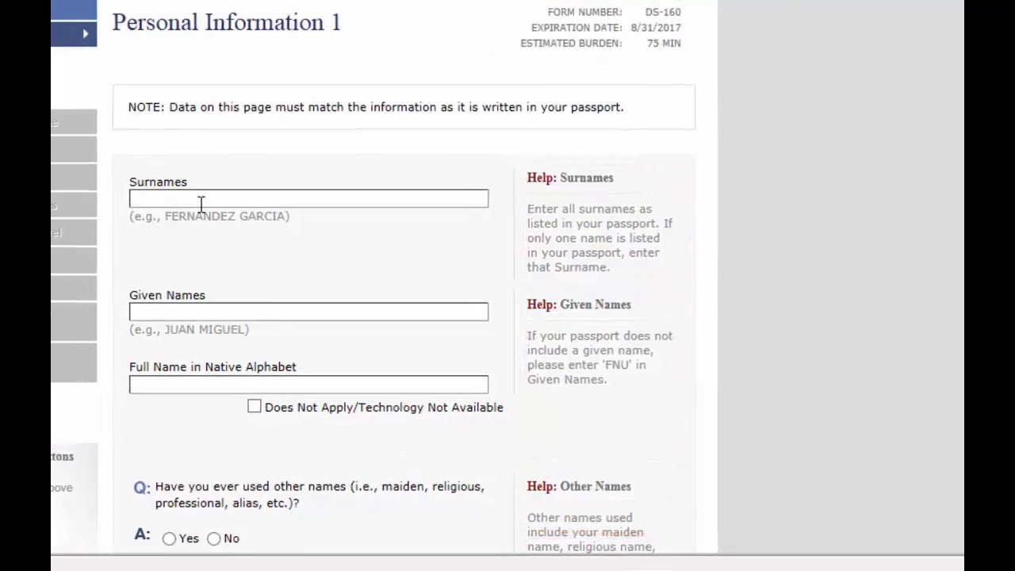
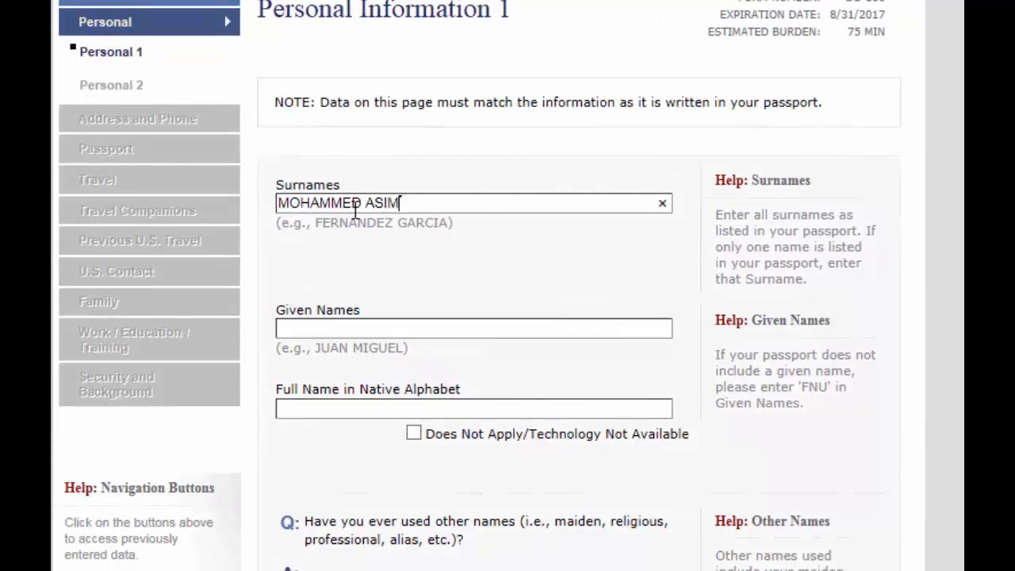
Enter the applicant's surname and given names
key(Tab)
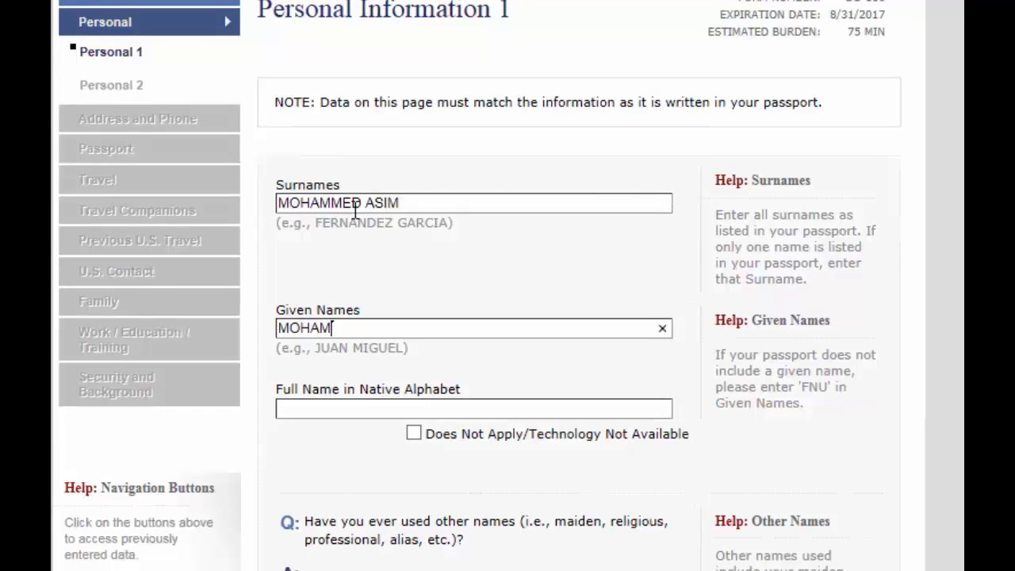
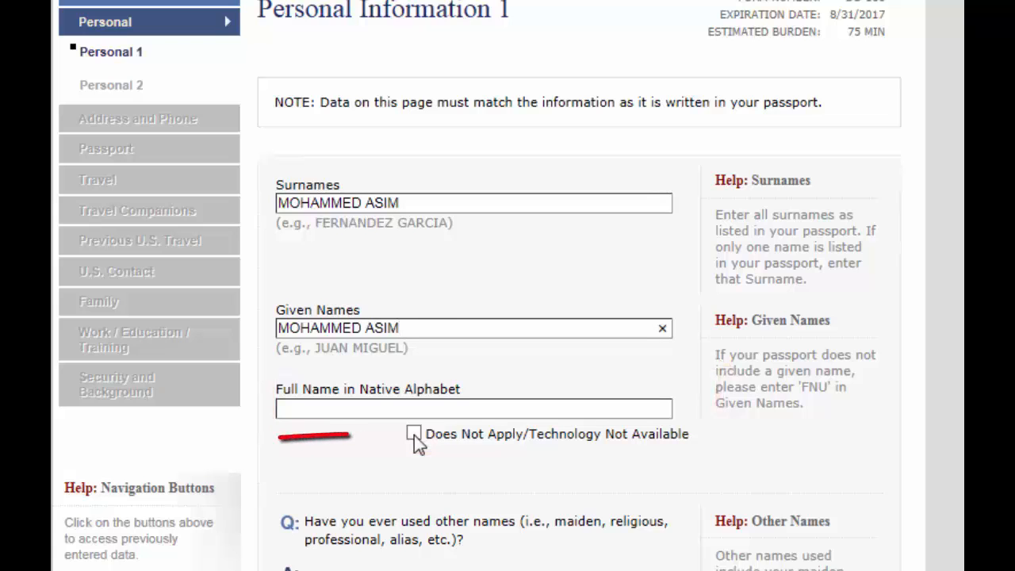
Mark native-alphabet name not applicable and answer No to other names and telecode
click(414, 434)
scroll(415, 435, down, 4)
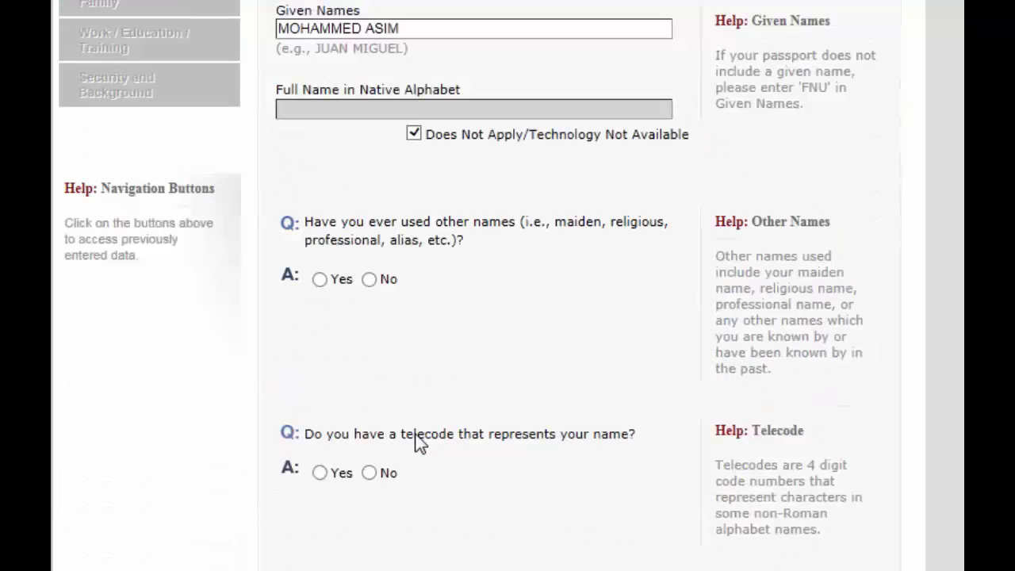
click(369, 281)
scroll(371, 298, down, 3)
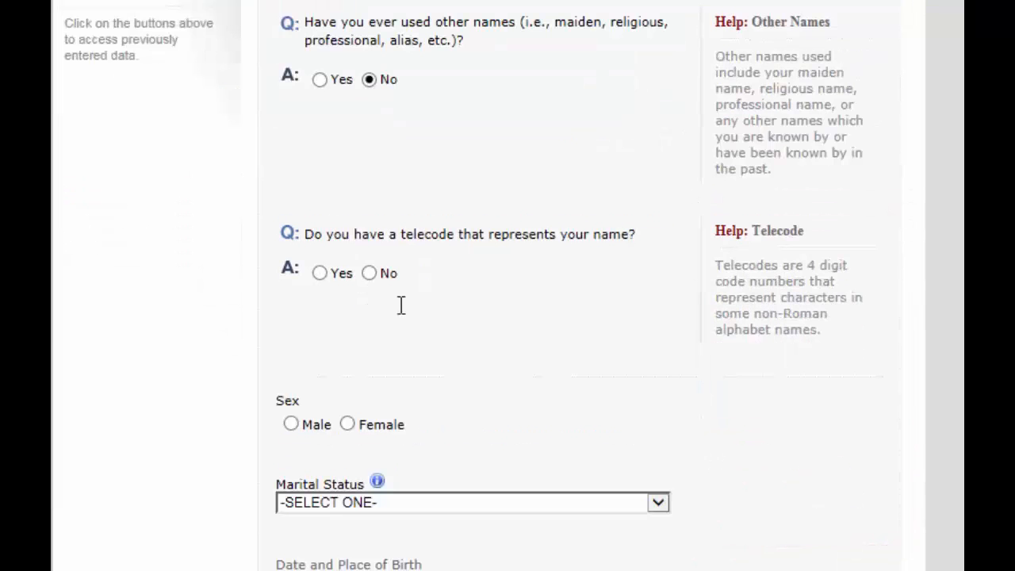
click(369, 273)
Set sex to Male and marital status to SINGLE
scroll(535, 298, down, 4)
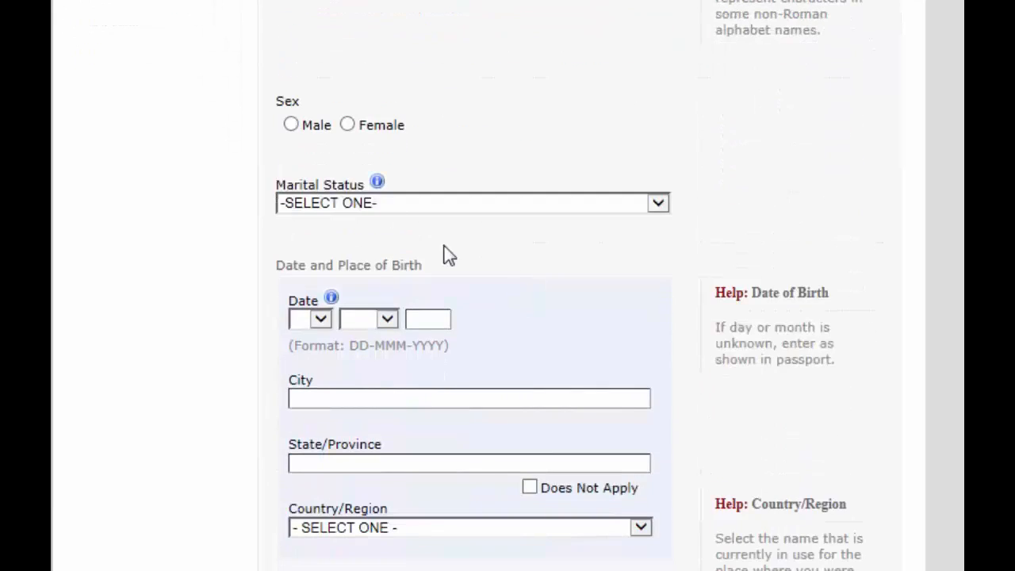
click(291, 126)
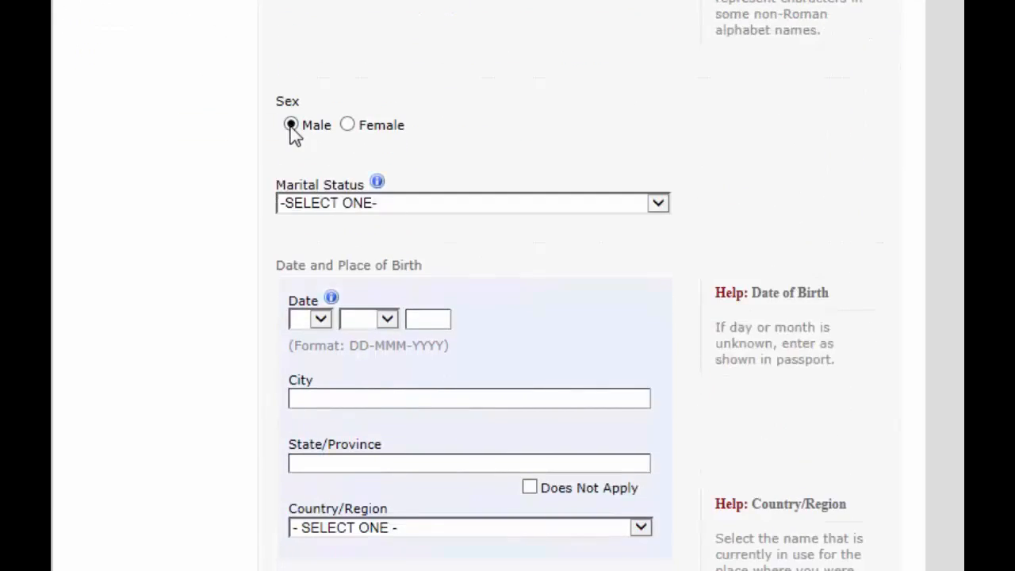
click(511, 207)
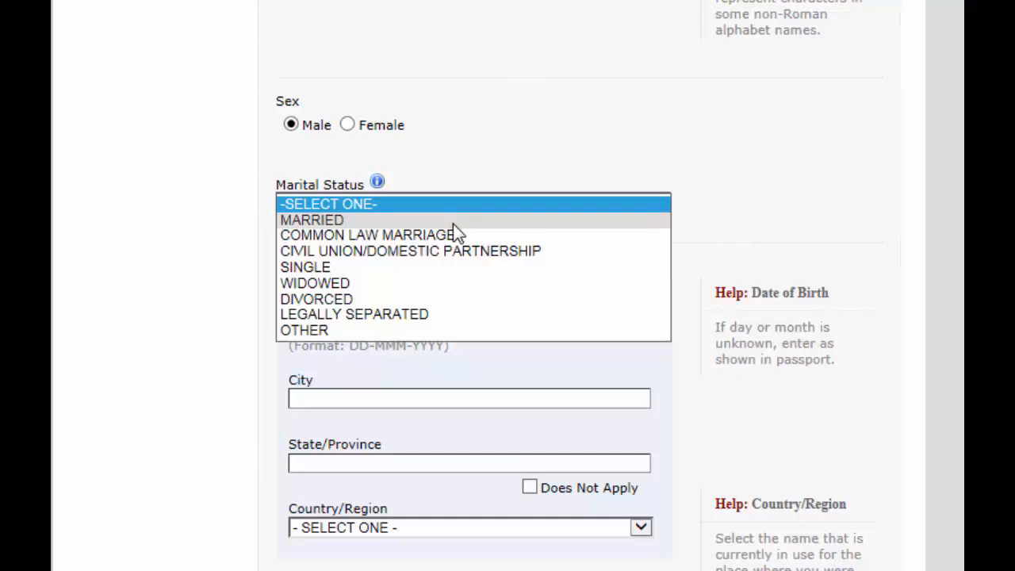
click(459, 265)
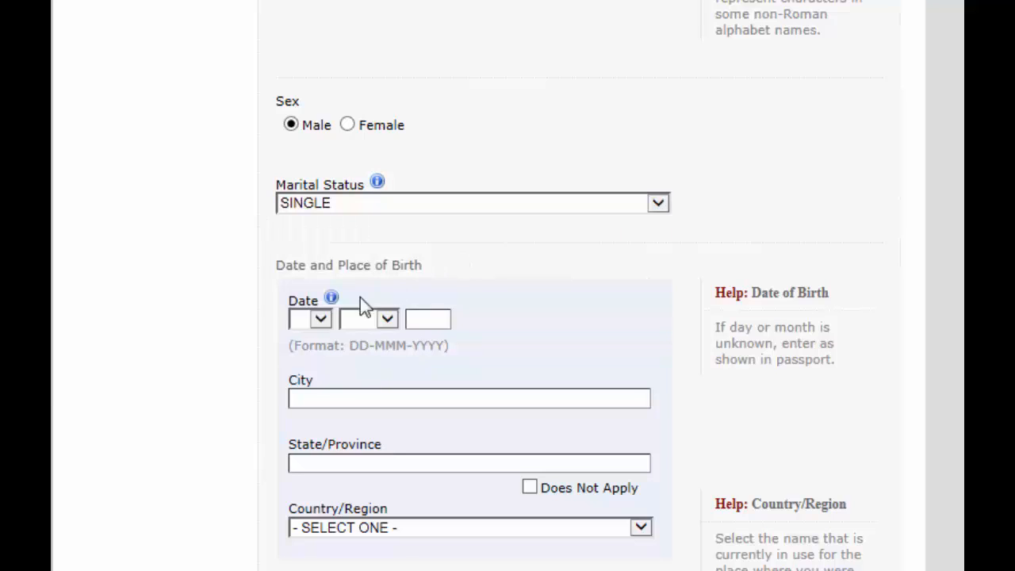
Set the birth day to 24 and month to DEC, moving on to the birth year
click(320, 320)
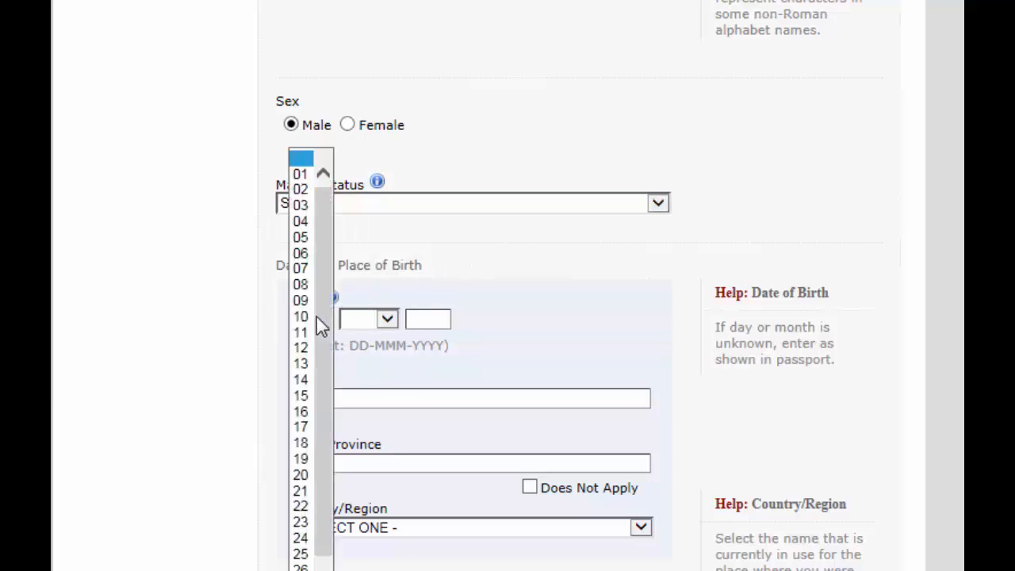
drag(317, 315, 317, 321)
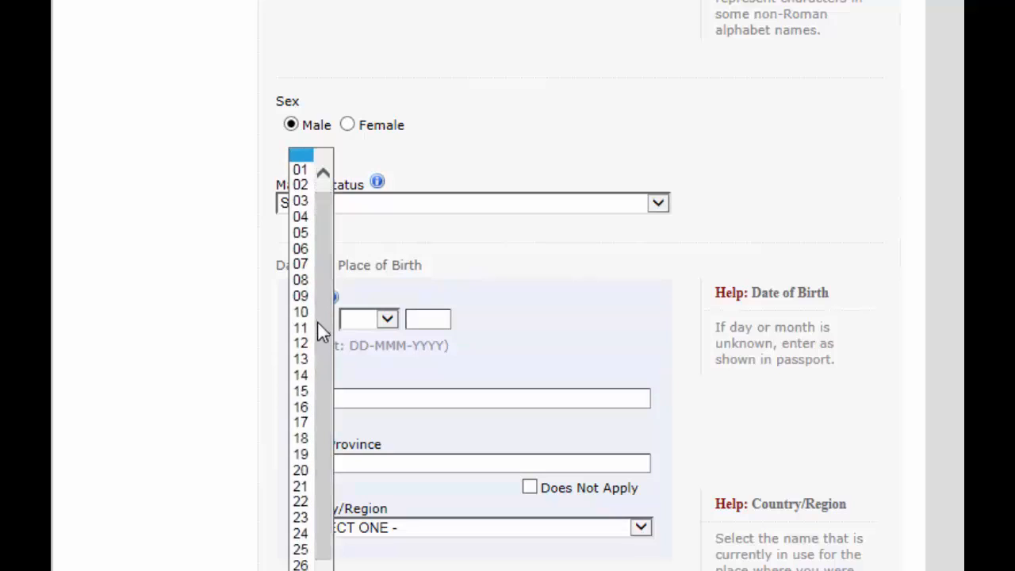
click(300, 533)
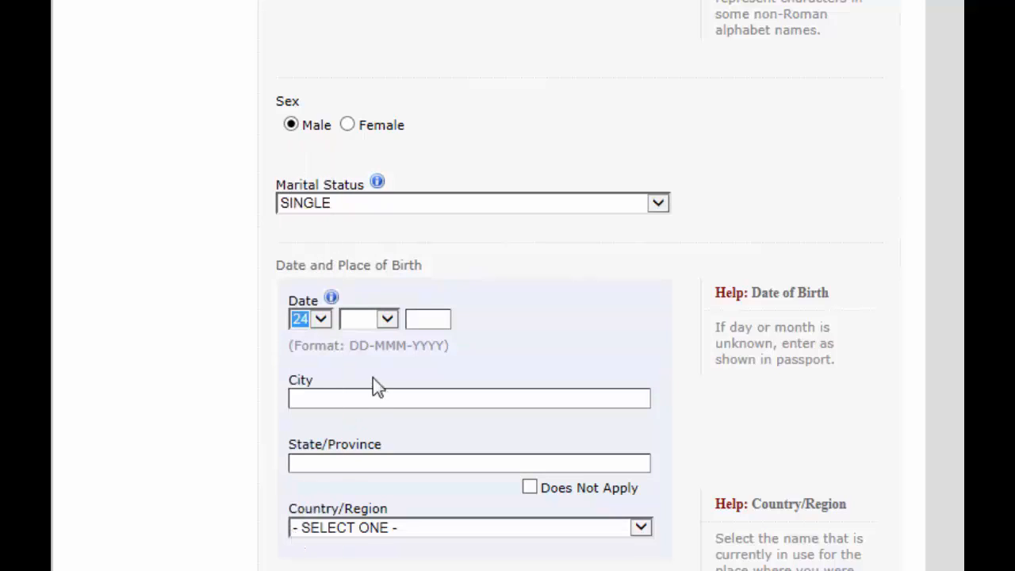
click(388, 320)
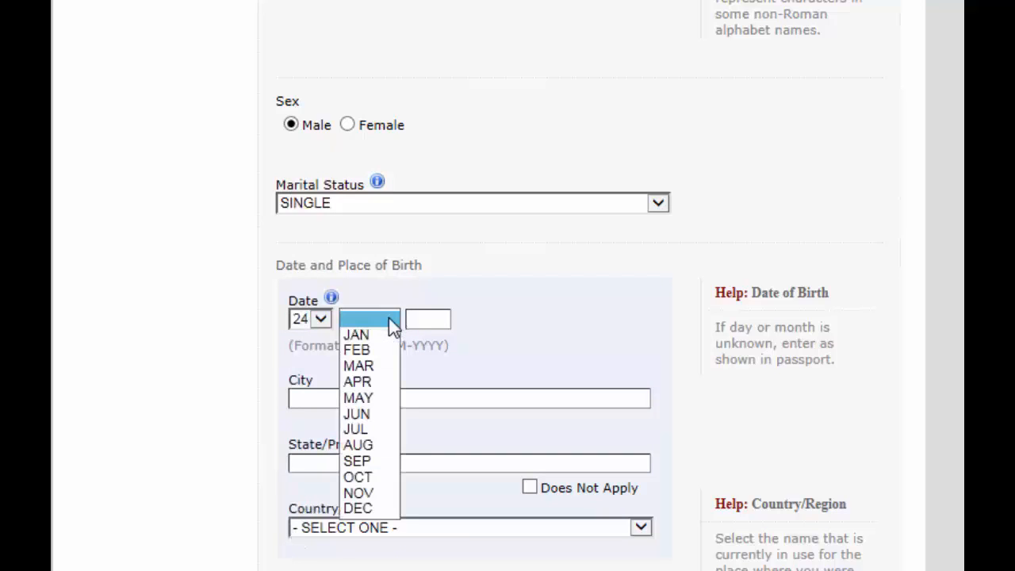
click(371, 506)
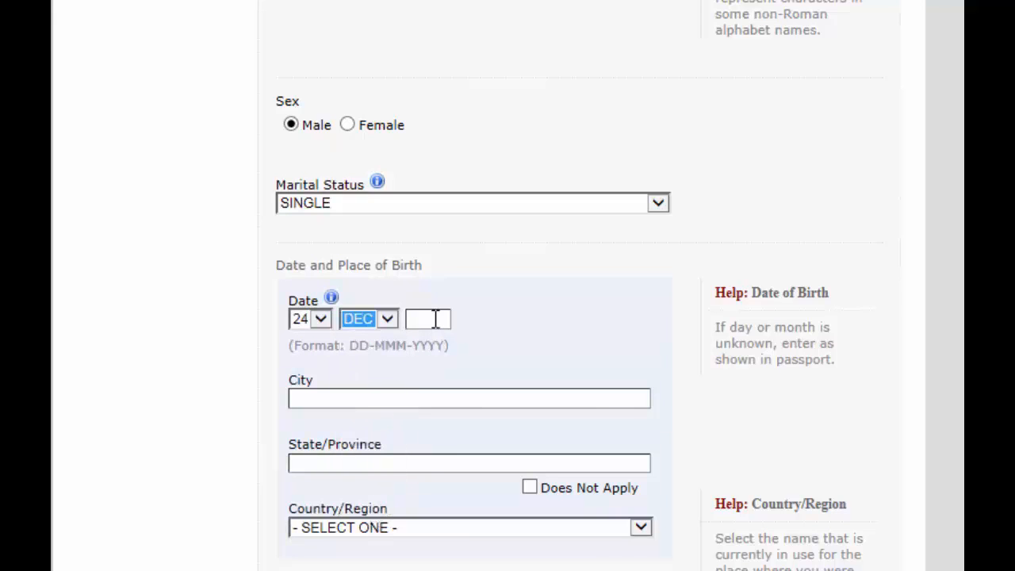
click(437, 319)
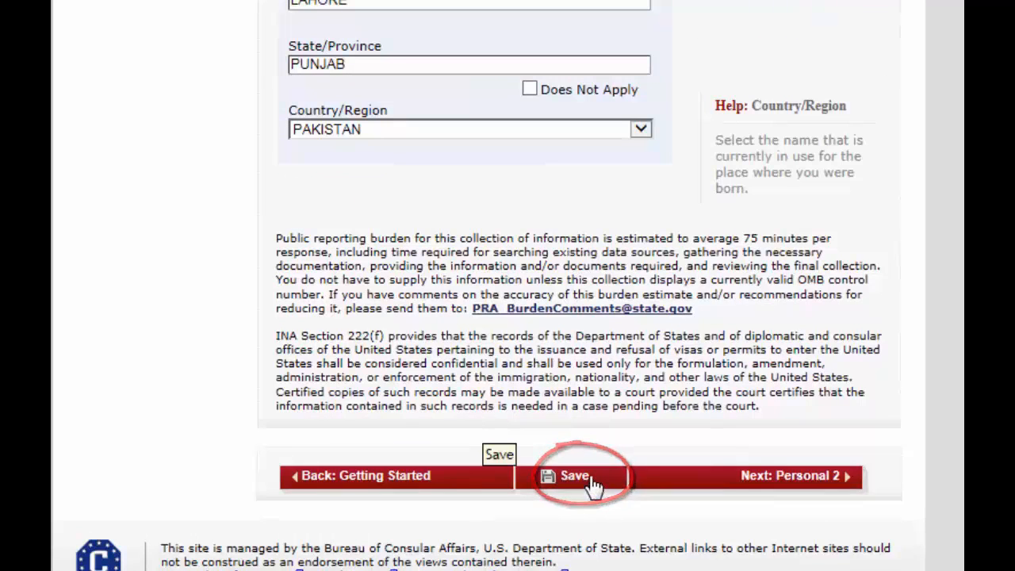
On Personal 2, set nationality to PAKISTAN
click(749, 476)
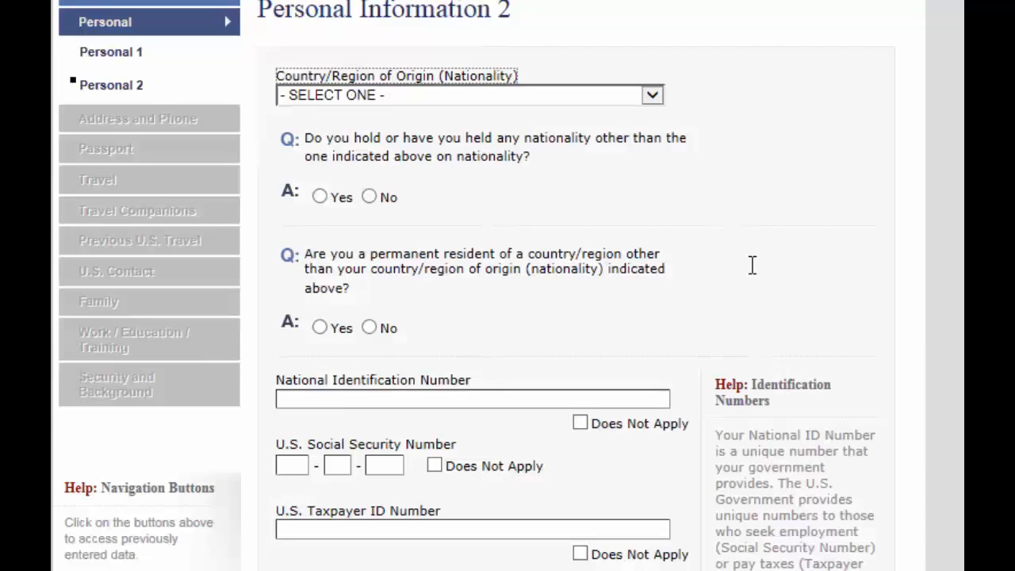
click(580, 101)
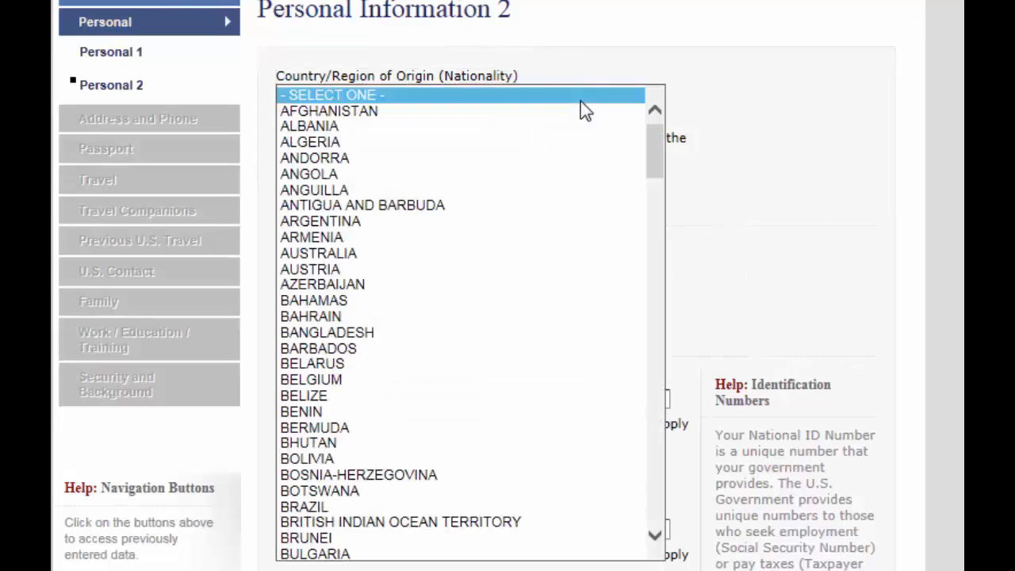
text(p)
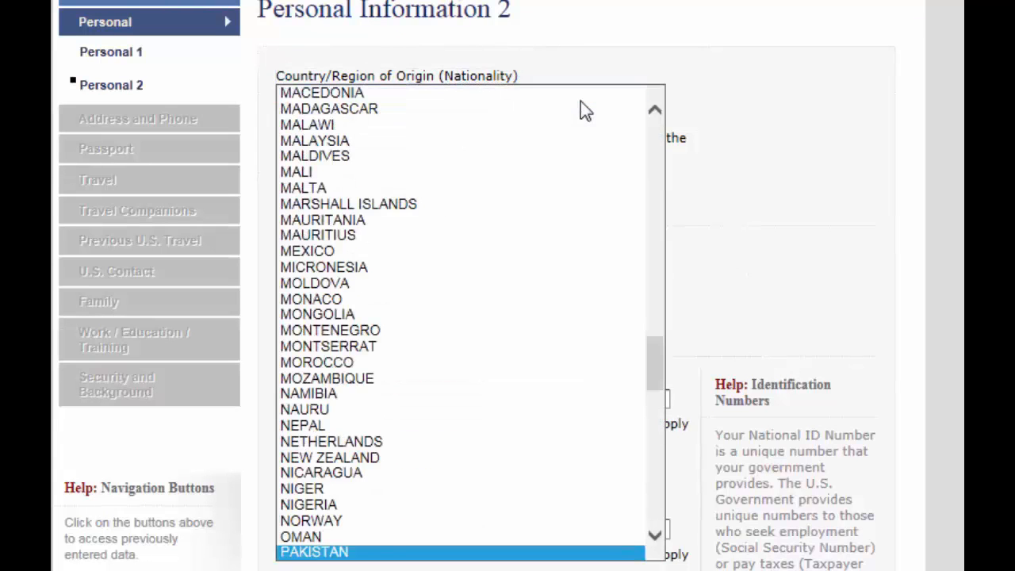
key(Return)
click(703, 162)
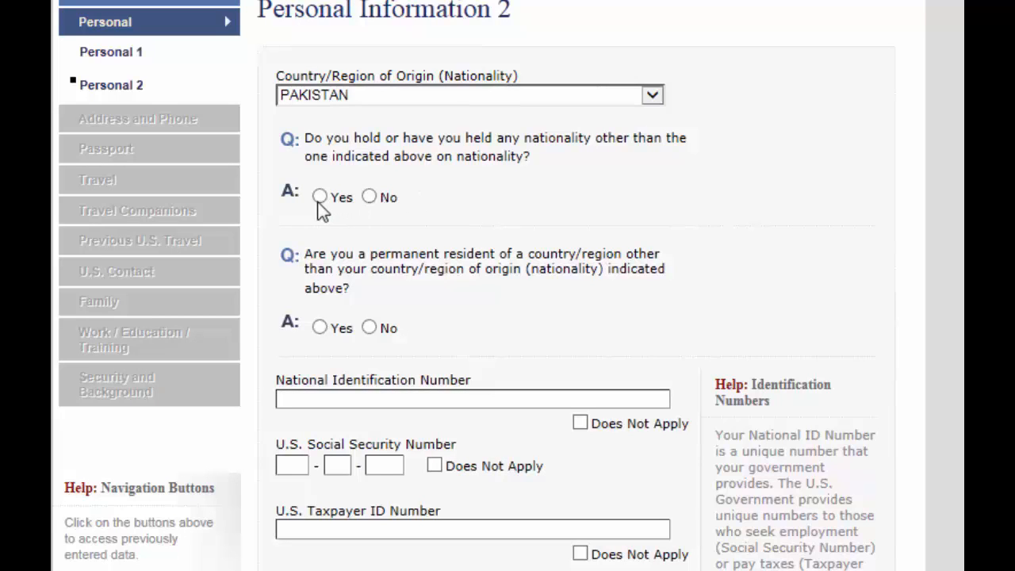
Answer No to holding another nationality and to permanent residency elsewhere
click(368, 197)
key(Tab)
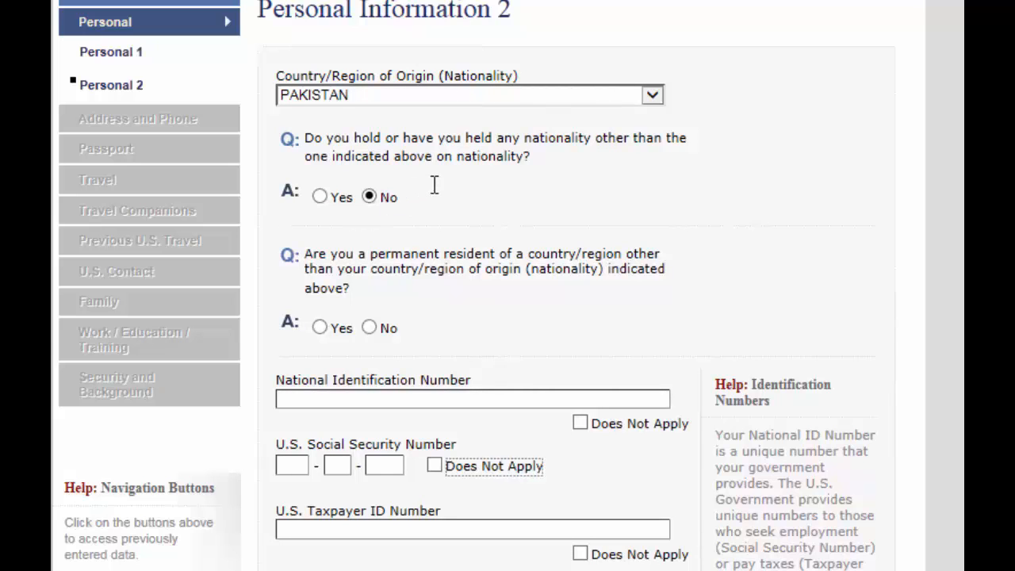
scroll(435, 185, down, 3)
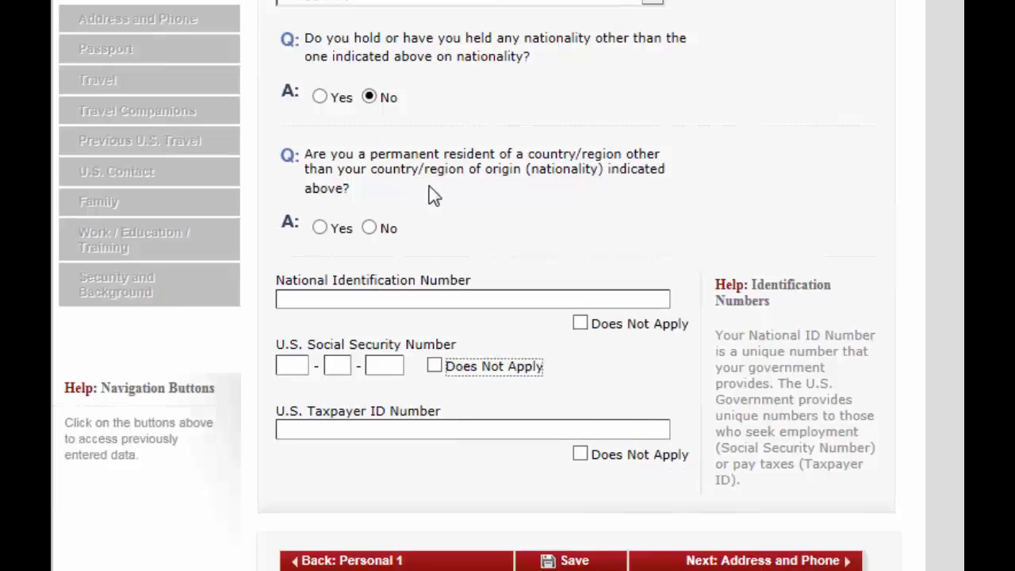
click(370, 228)
Enter the national ID number, mark SSN and Taxpayer ID not applicable, and continue
click(445, 293)
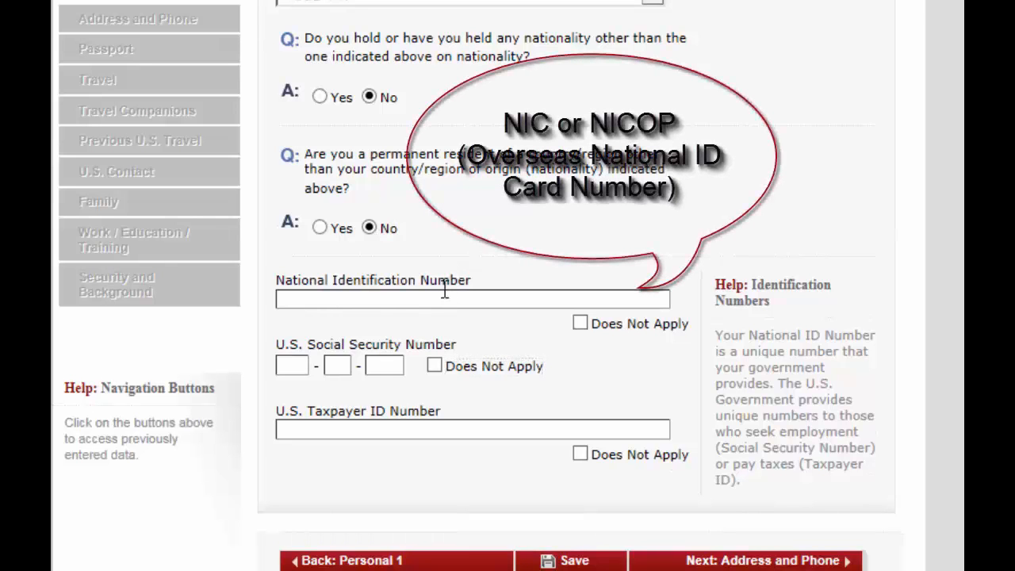
click(447, 297)
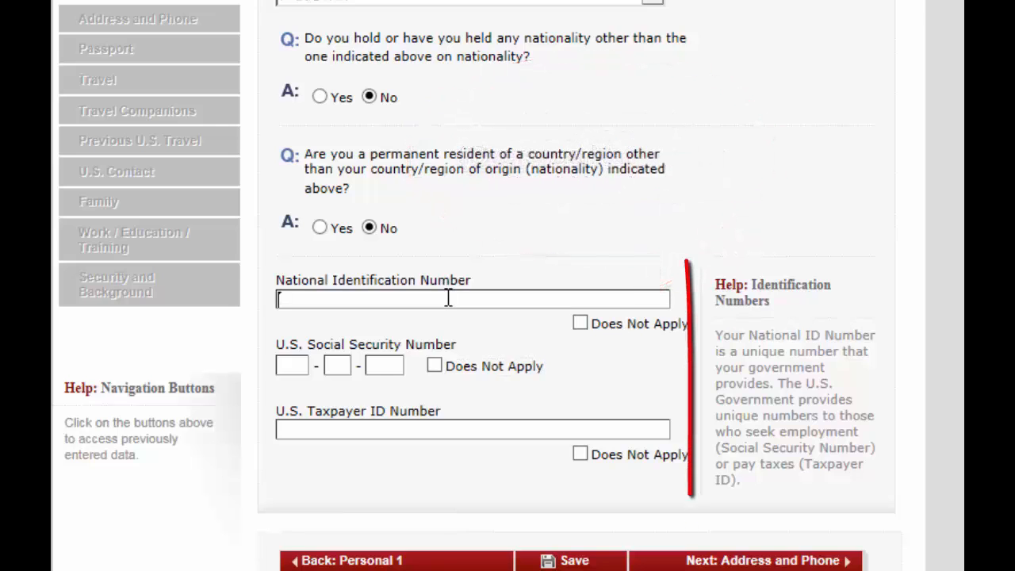
text(13)
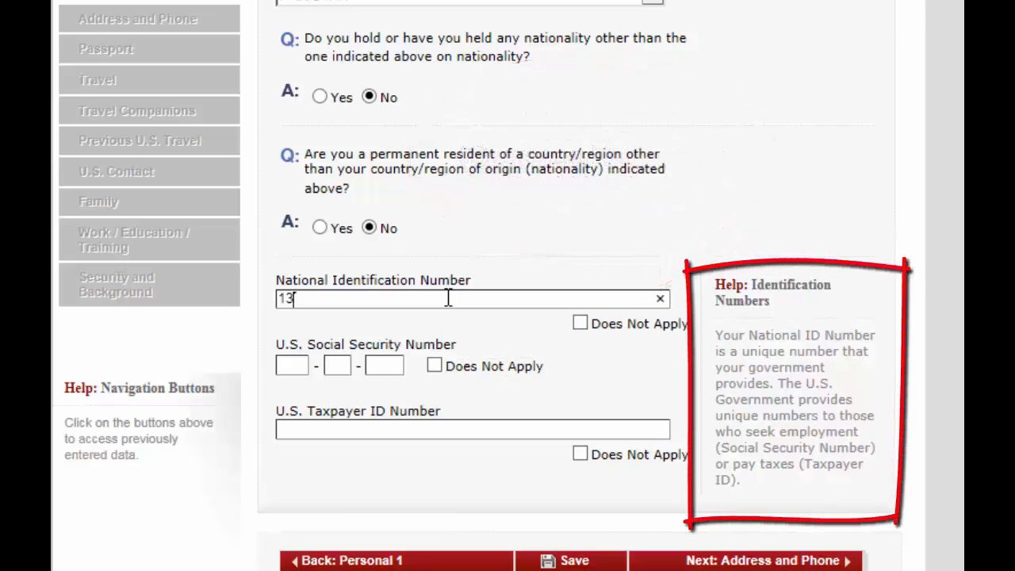
text(33333333)
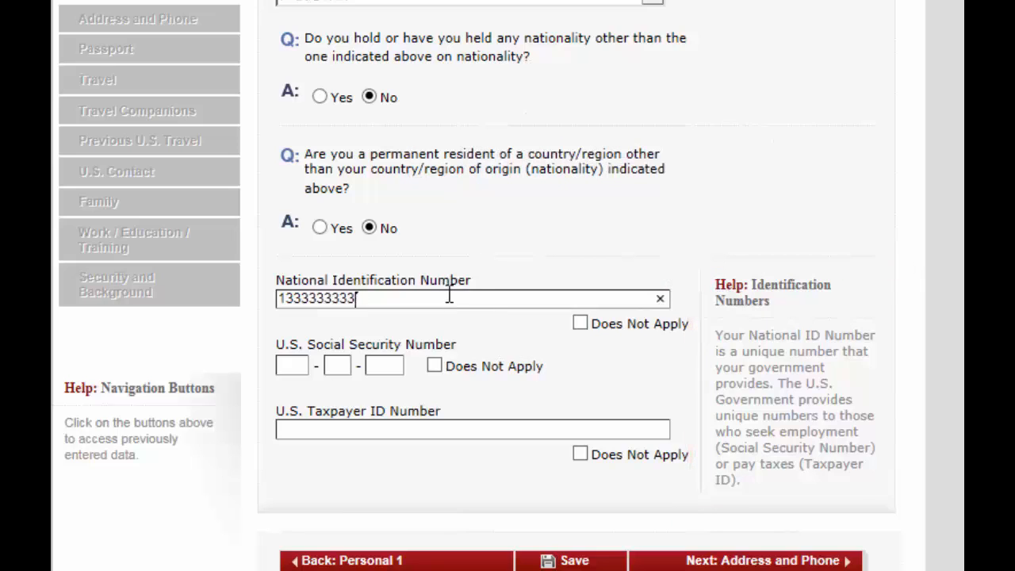
click(490, 267)
click(434, 367)
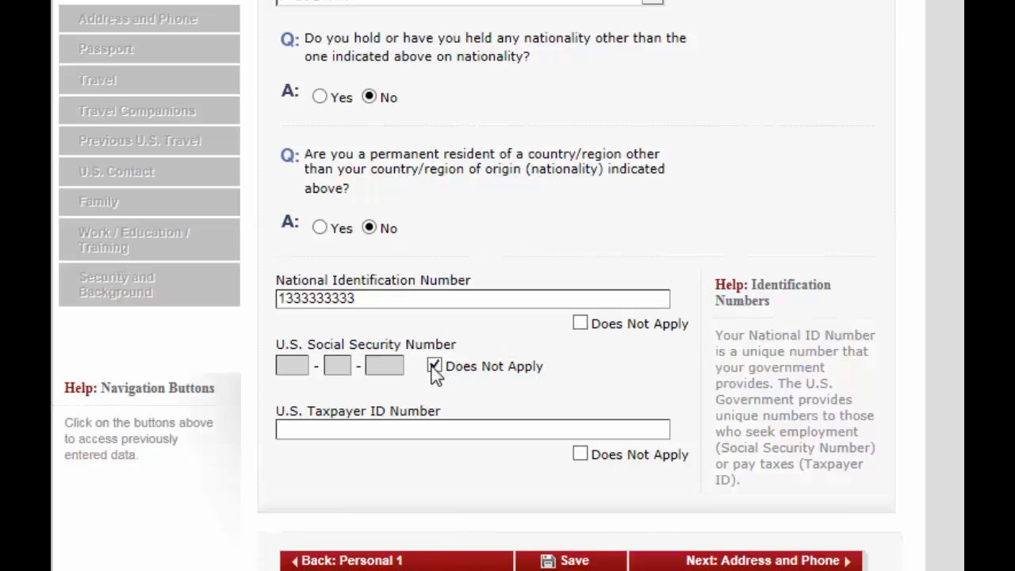
click(580, 454)
click(748, 562)
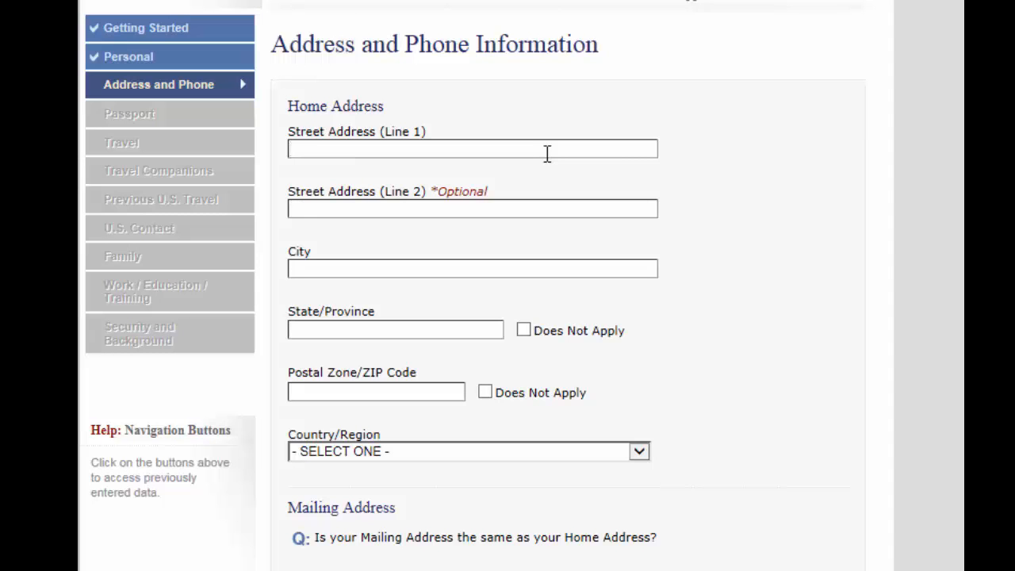
Enter the first line of the home street address
scroll(476, 286, down, 3)
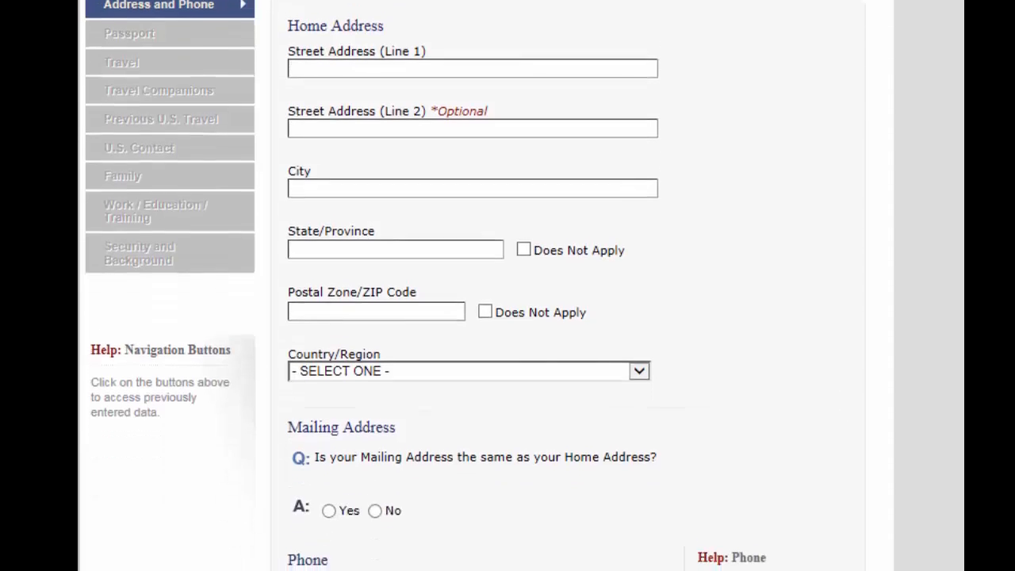
scroll(476, 286, down, 3)
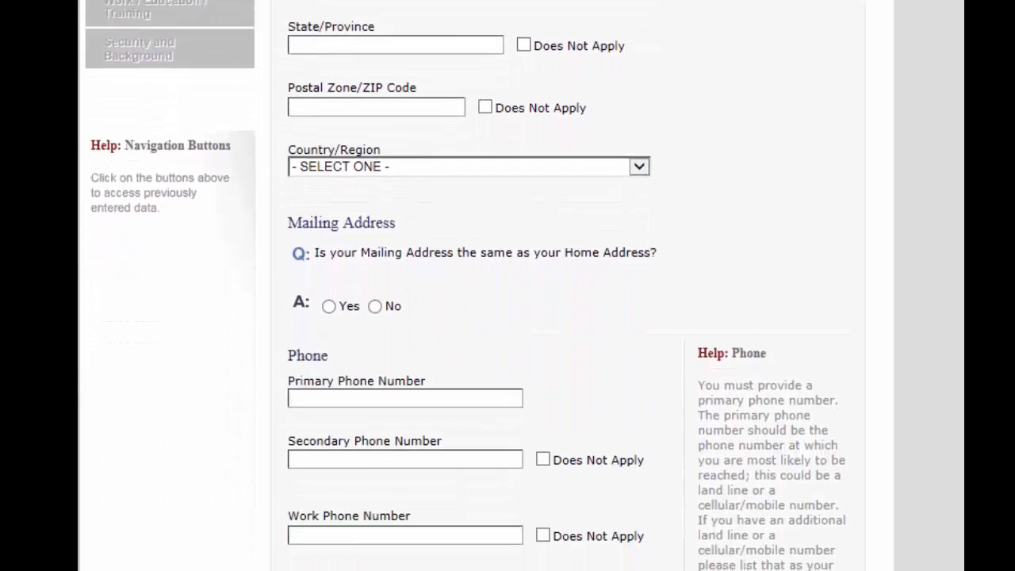
scroll(476, 286, up, 4)
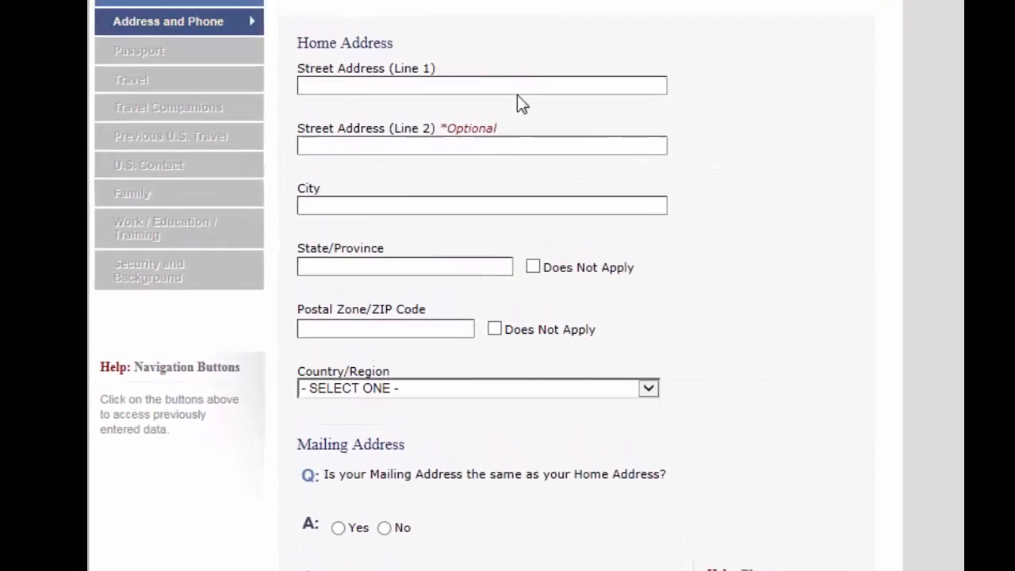
click(514, 50)
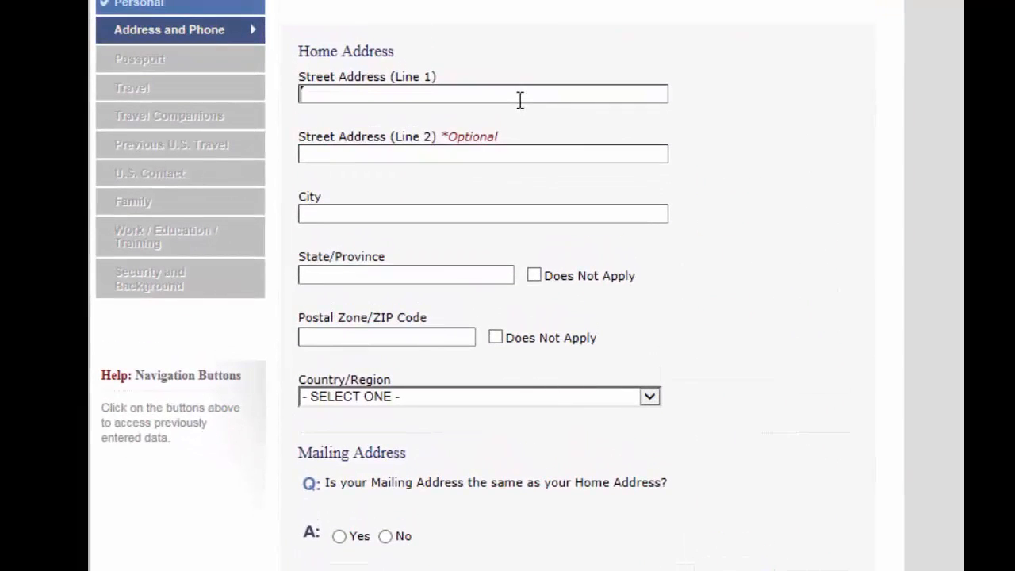
text(J)
key(BackSpace)
text(AZIZIYAH)
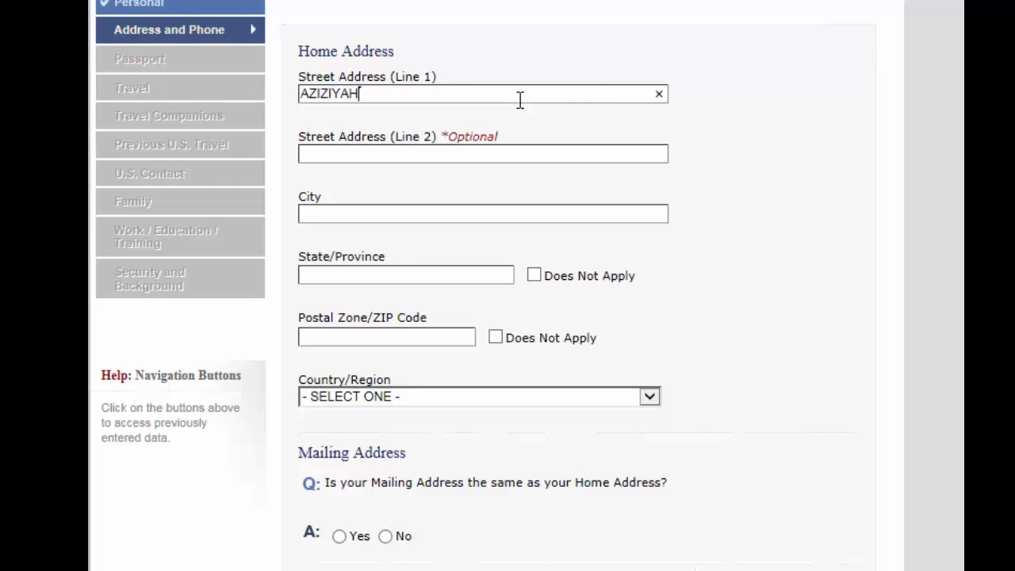
key(Tab)
Type a second street address line, then clear it
text(MALIK )
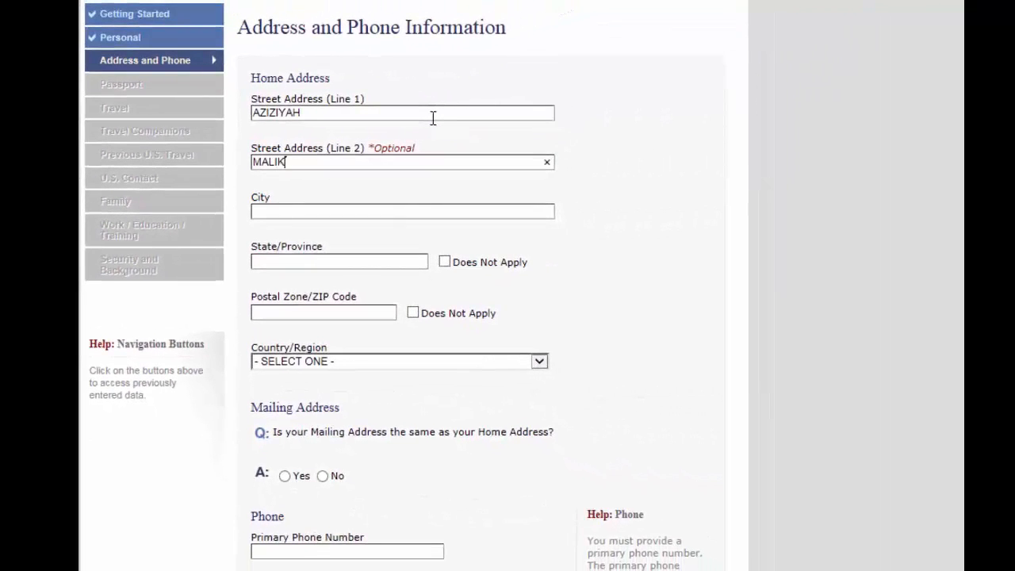
text(FAHAD ROAD)
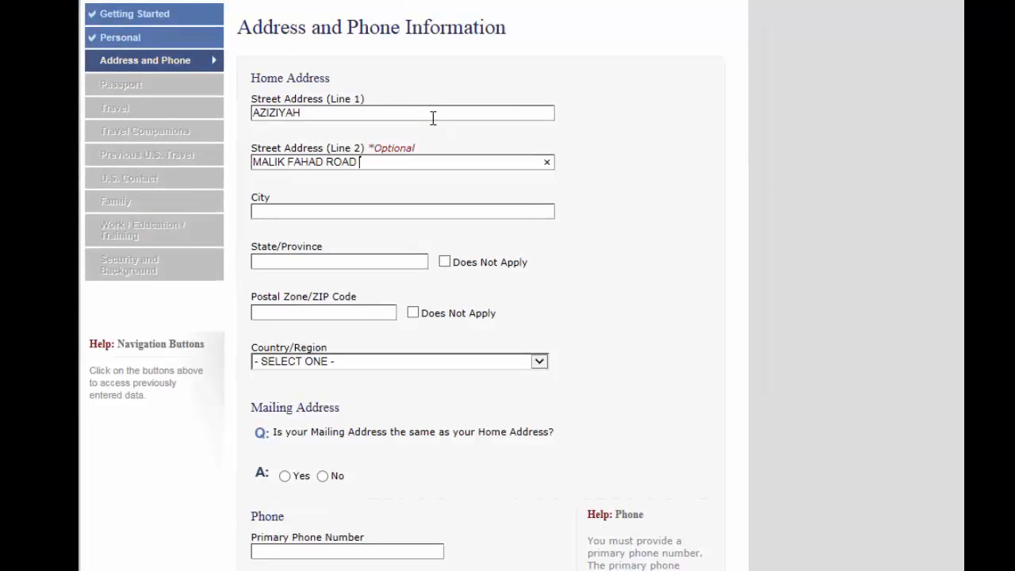
text( BU)
key(BackSpace)
key(BackSpace)
key(BackSpace)
key(BackSpace)
key(BackSpace)
key(BackSpace)
key(BackSpace)
key(BackSpace)
key(BackSpace)
key(BackSpace)
key(BackSpace)
key(BackSpace)
key(BackSpace)
key(BackSpace)
key(BackSpace)
key(BackSpace)
key(BackSpace)
key(BackSpace)
key(BackSpace)
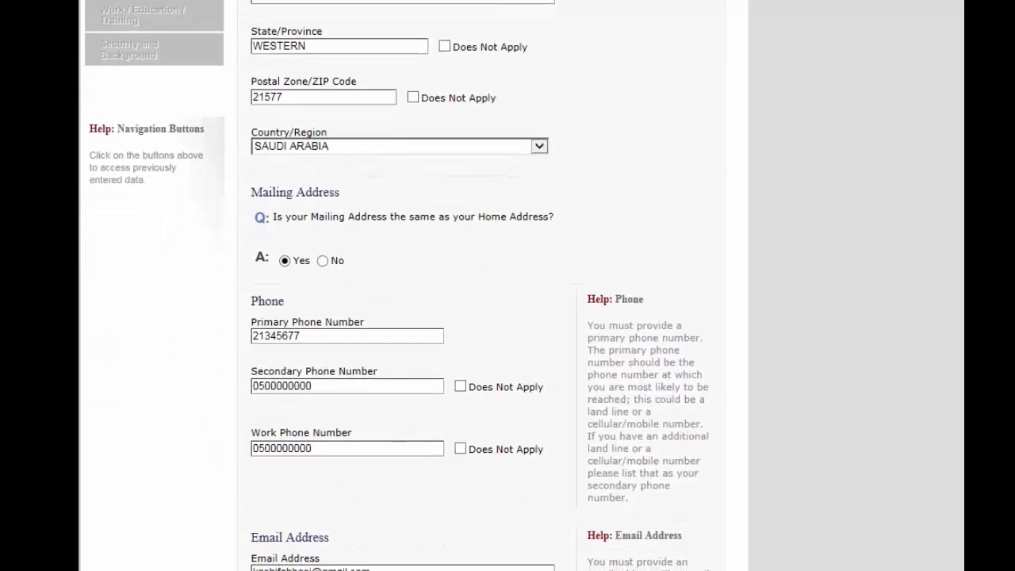
scroll(396, 286, down, 2)
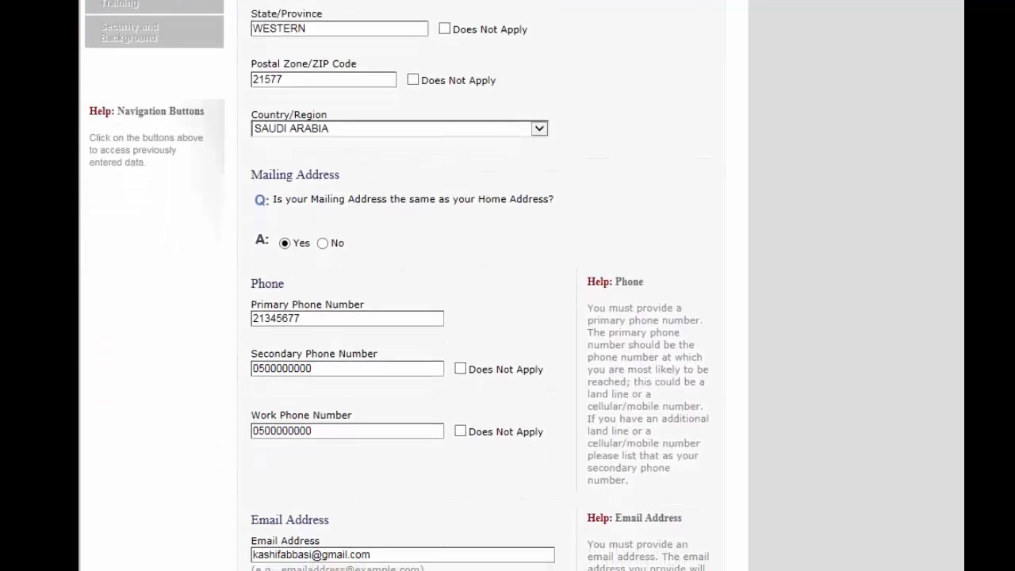
scroll(396, 286, down, 2)
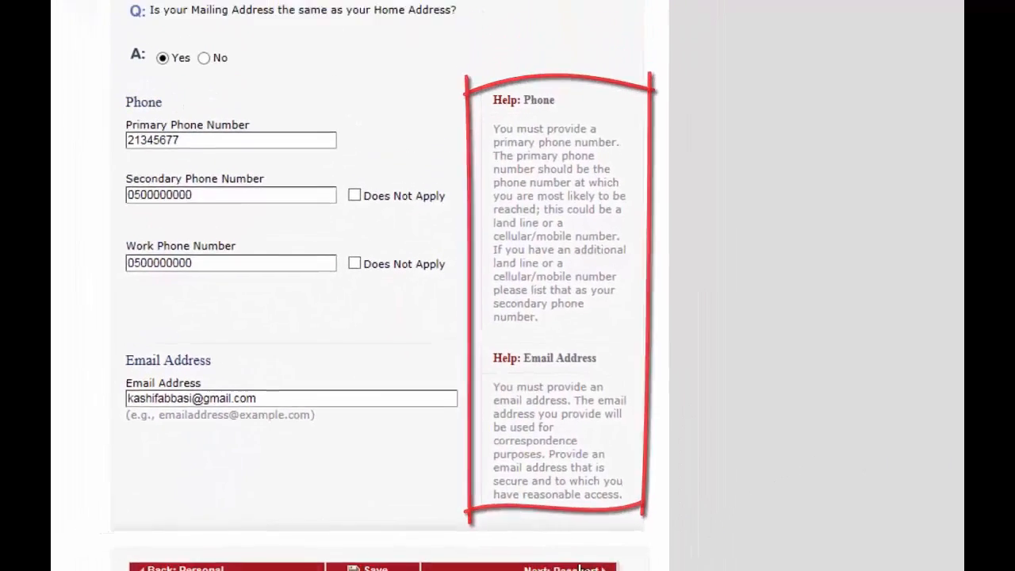
On Passport Information, choose REGULAR document type and enter the passport number
click(708, 518)
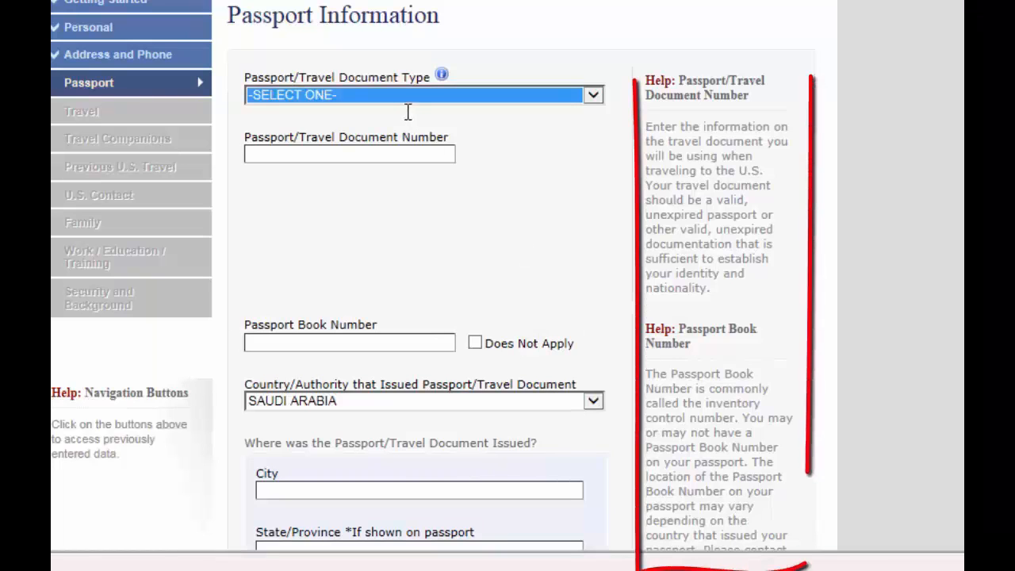
click(430, 97)
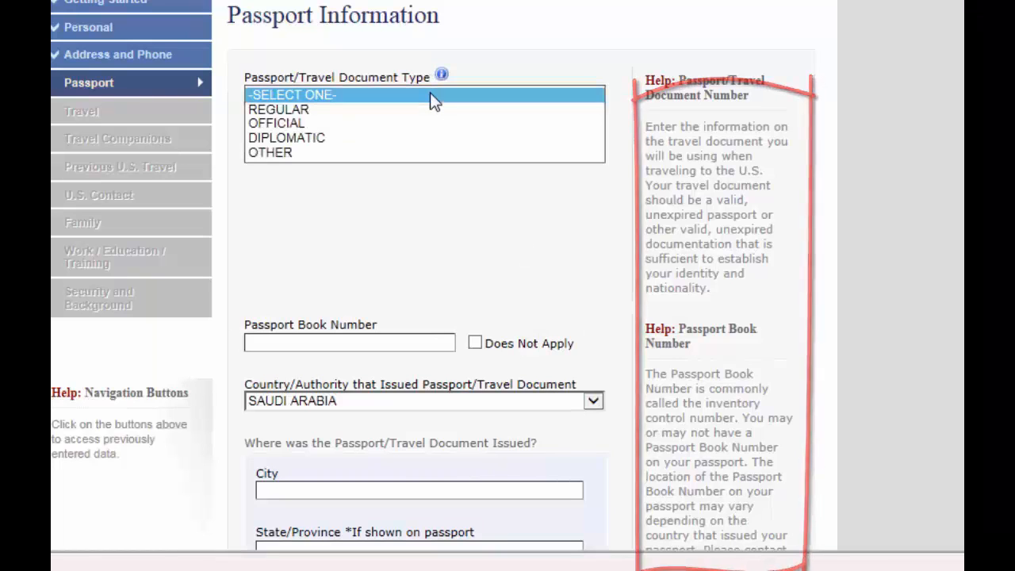
click(362, 111)
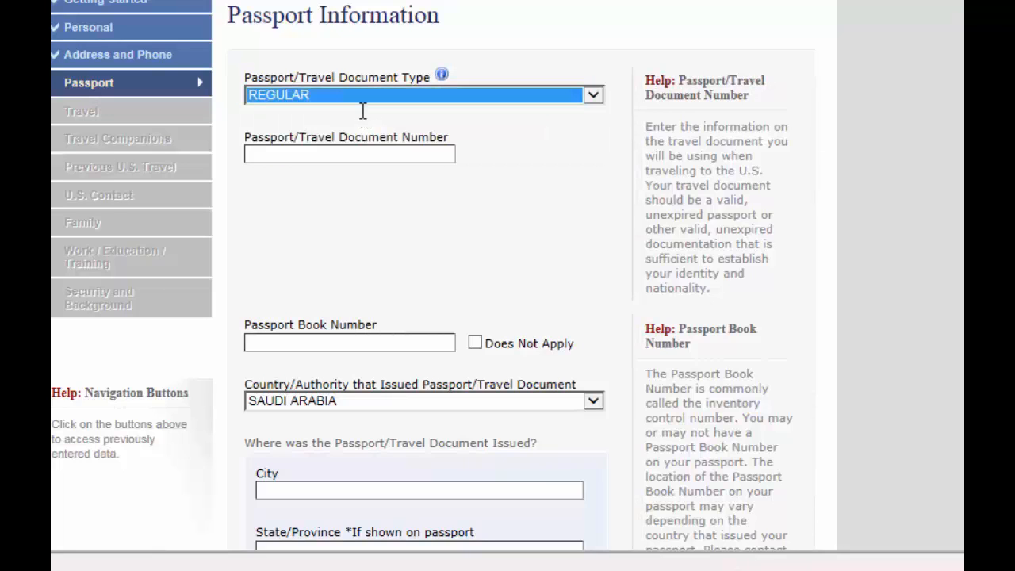
click(365, 154)
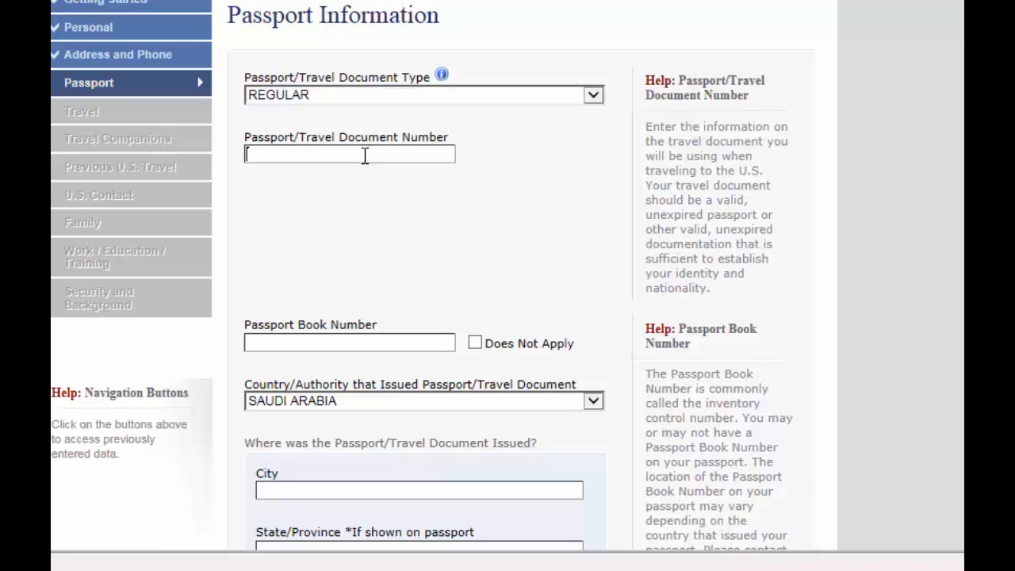
text(AS)
key(BackSpace)
key(BackSpace)
click(371, 182)
Fill the 2022 expiration year, answer No to a lost passport, and continue to Travel
scroll(370, 182, down, 5)
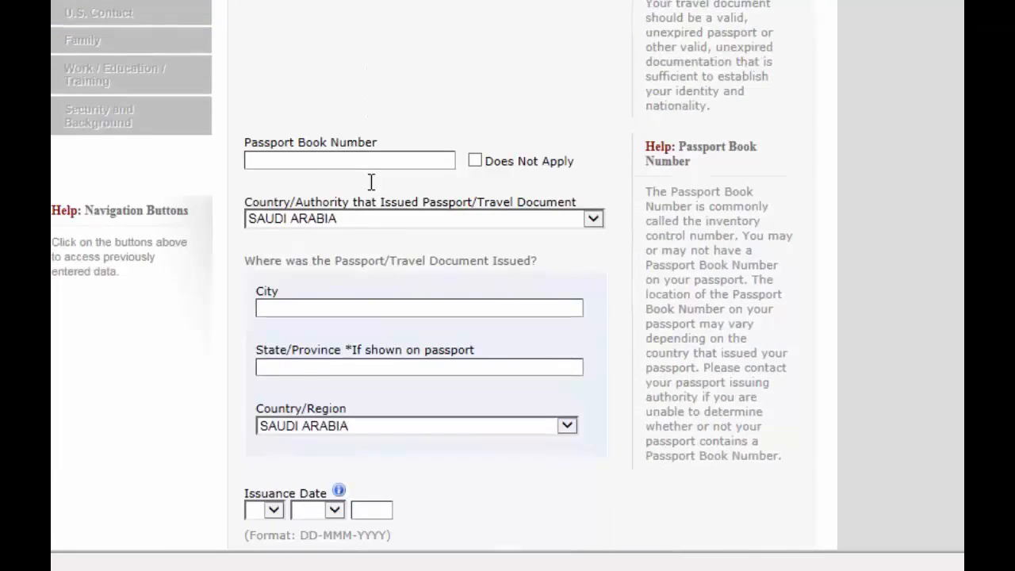
click(358, 162)
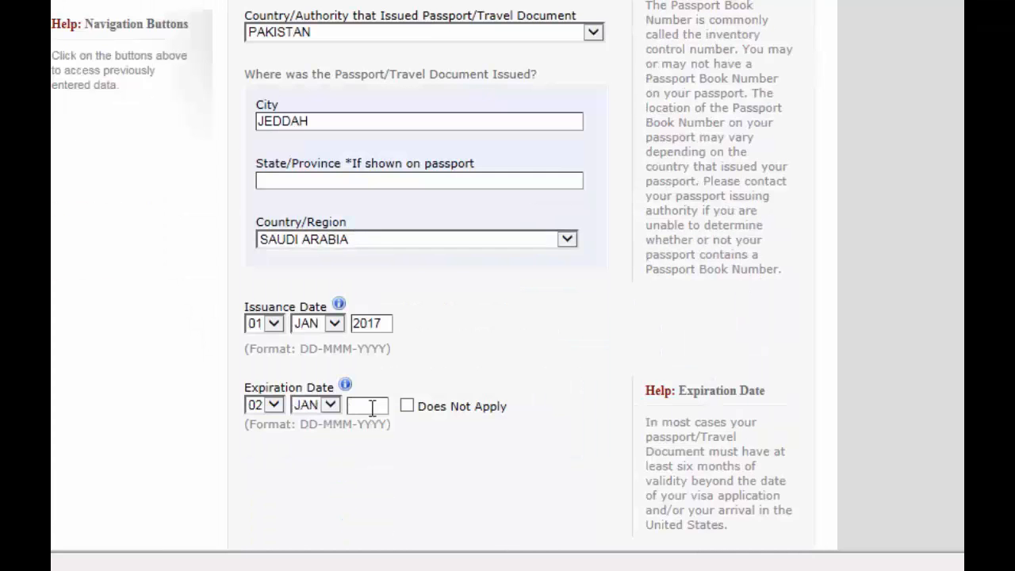
text(202)
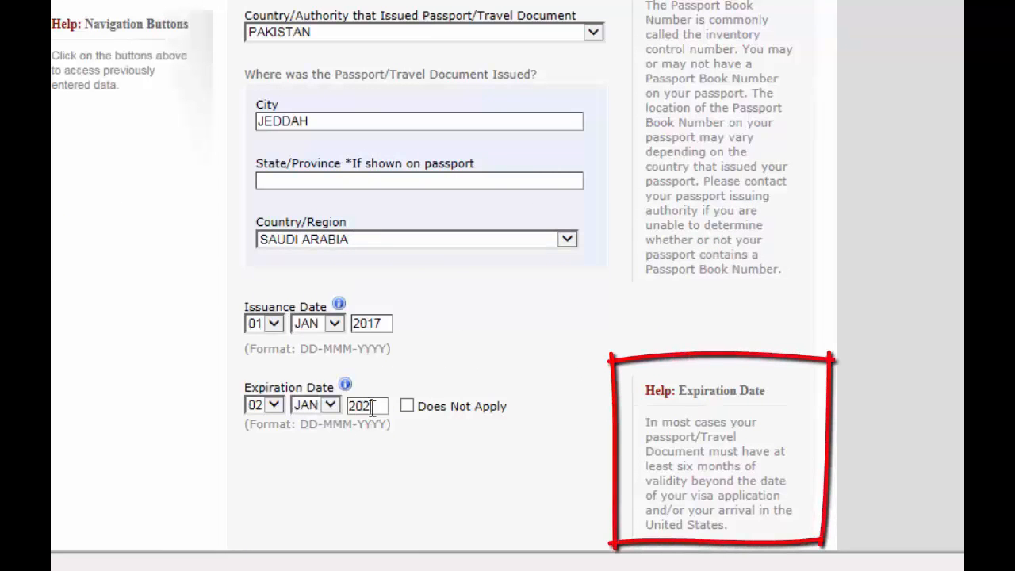
text(2)
scroll(580, 338, down, 3)
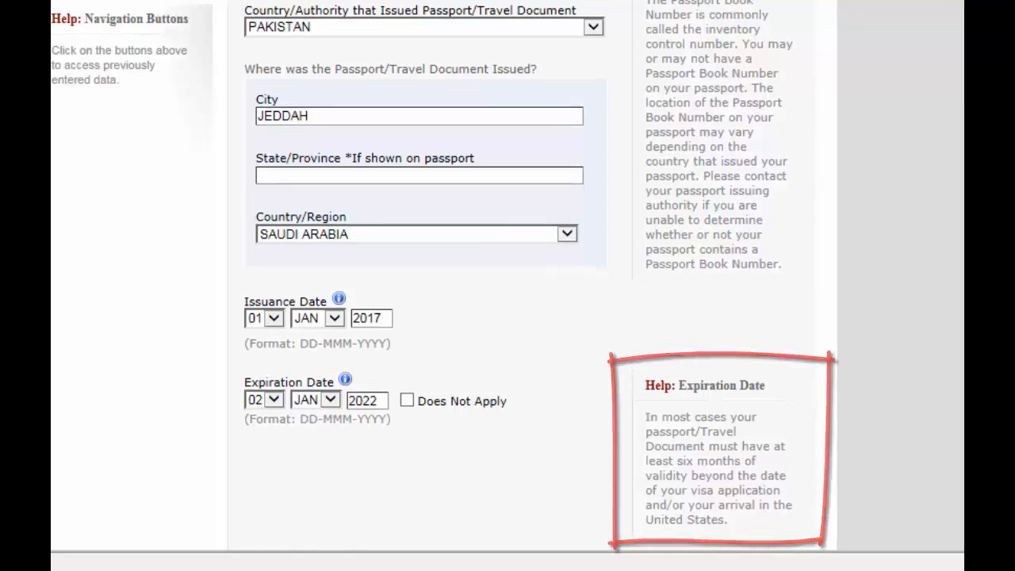
scroll(522, 285, down, 2)
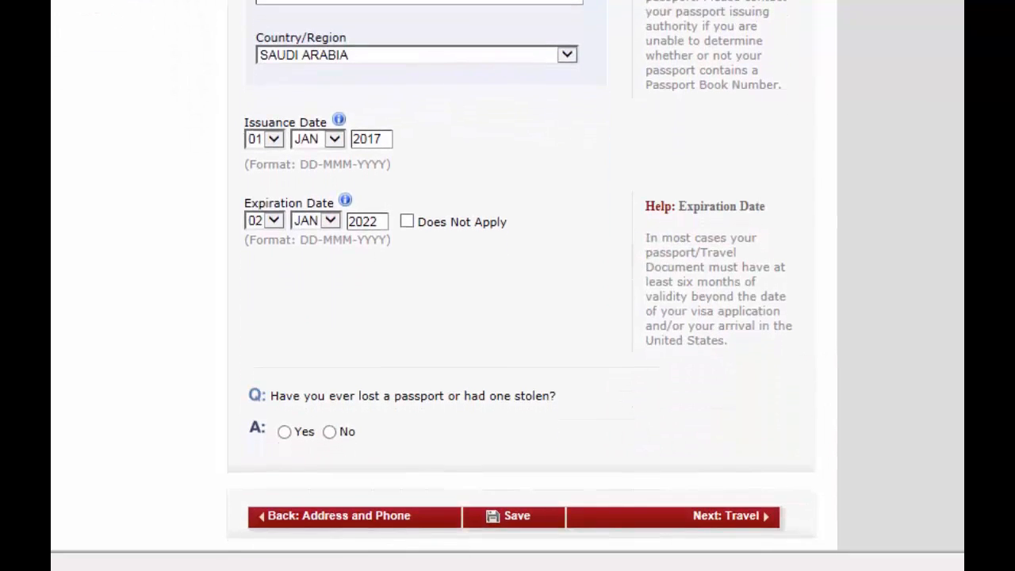
click(330, 433)
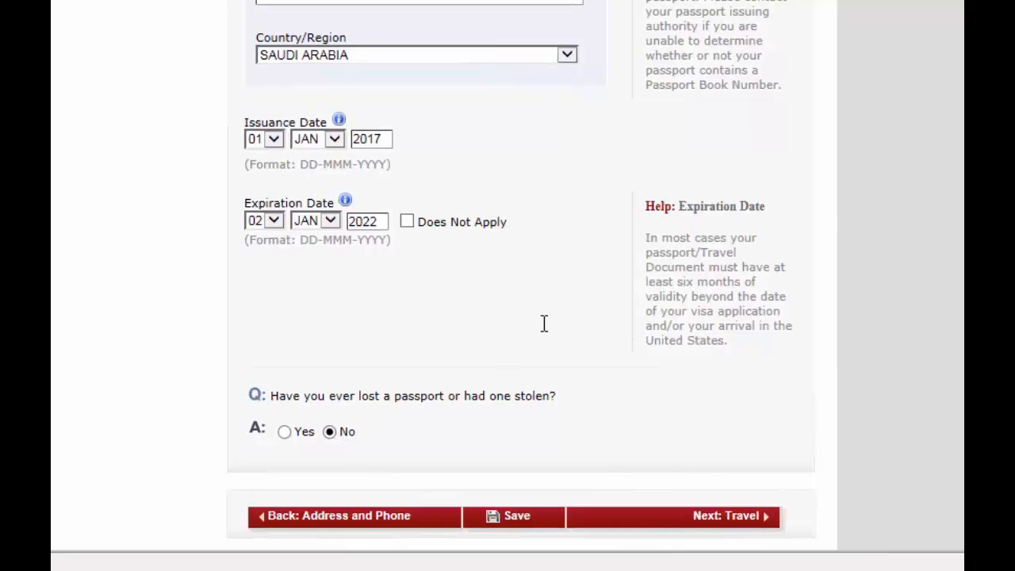
click(739, 520)
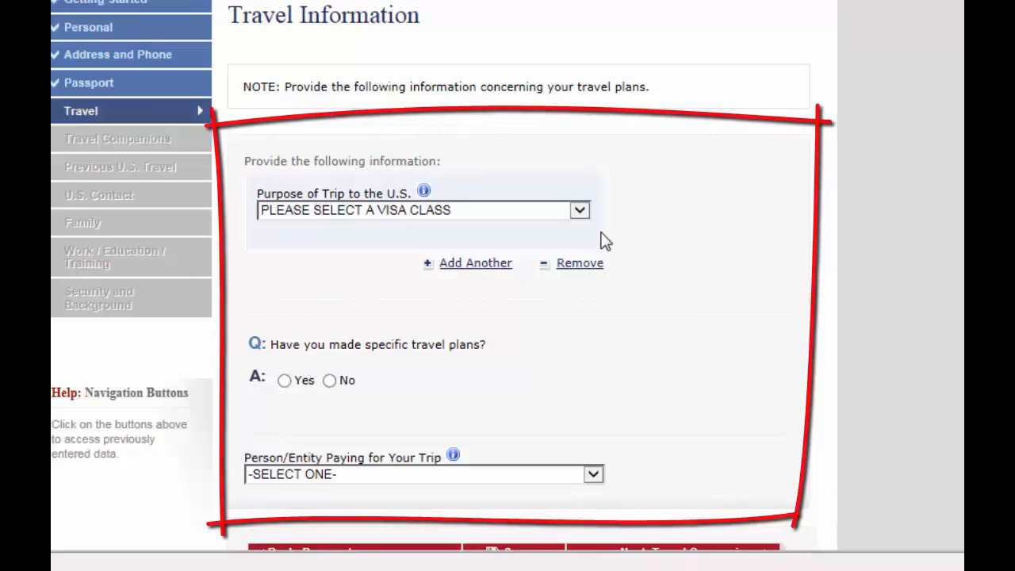
Choose TEMP. BUSINESS PLEASURE VISITOR (B) as trip purpose, specified as TOURISM/MEDICAL TREATMENT (B2)
click(581, 211)
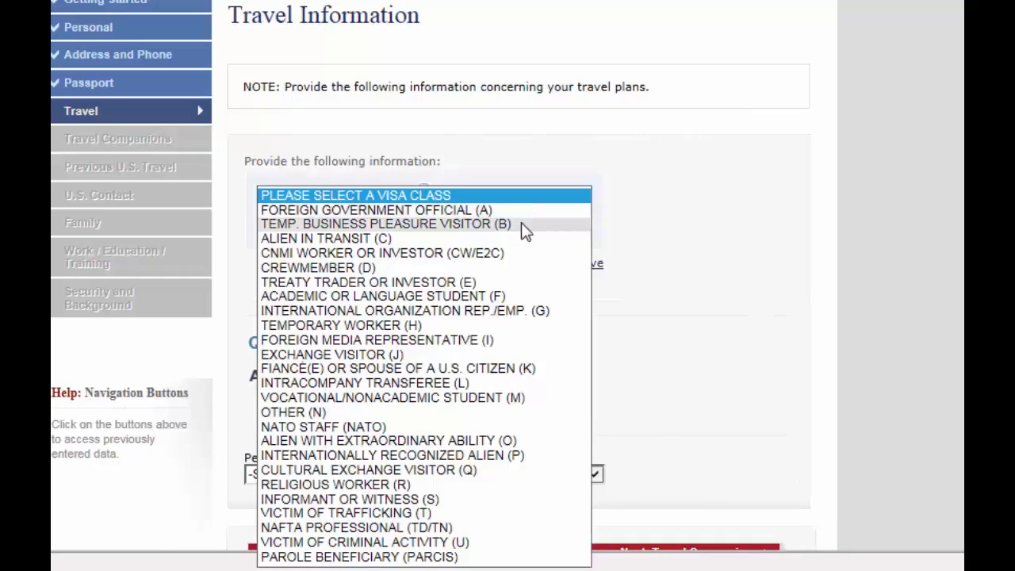
click(439, 224)
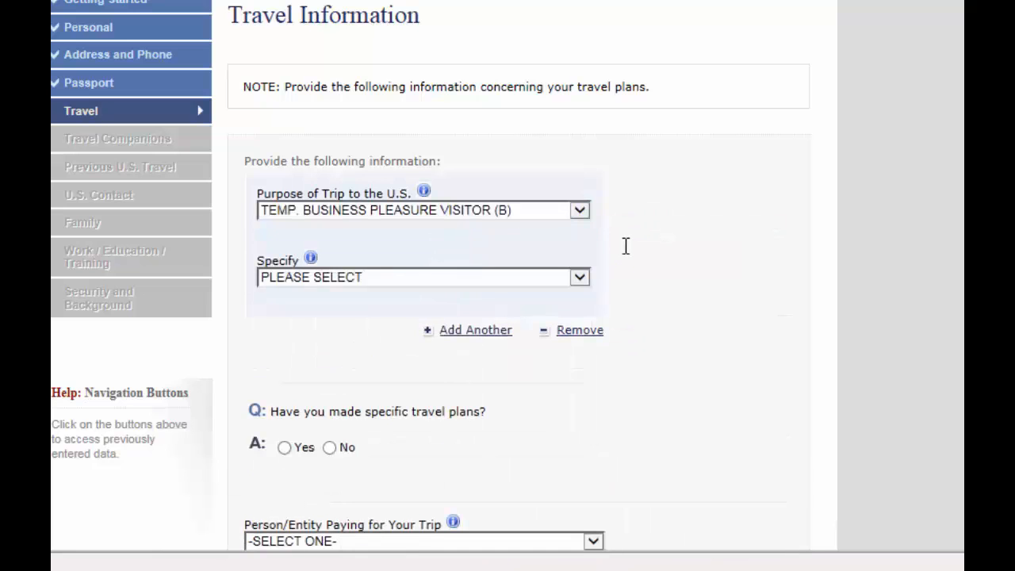
click(580, 278)
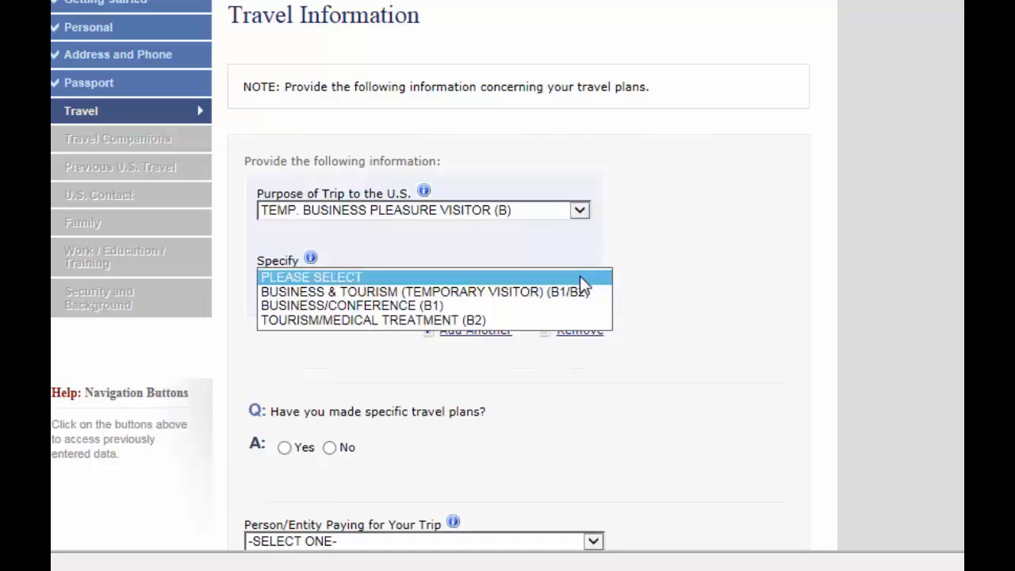
click(474, 320)
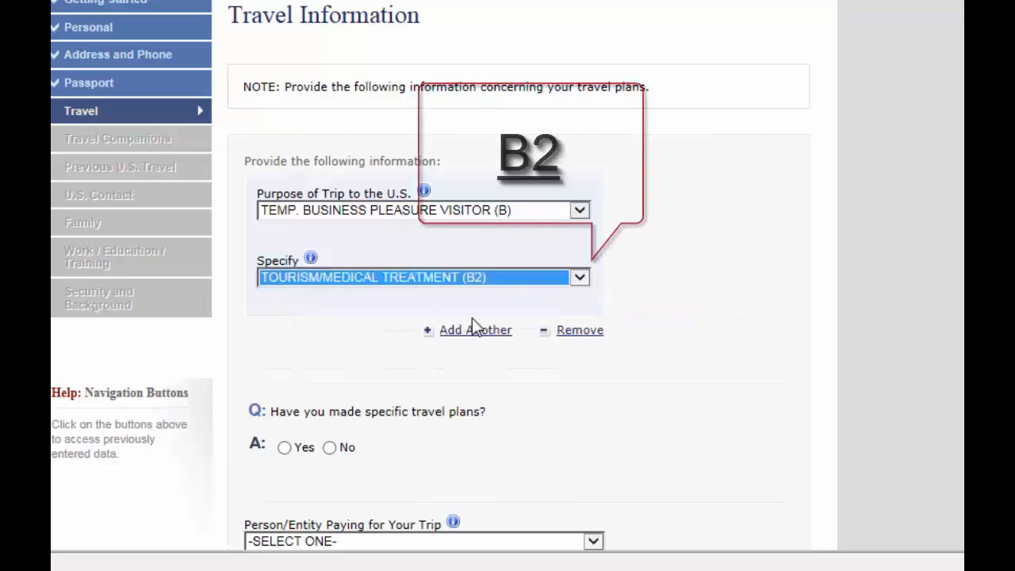
click(674, 285)
Confirm specific travel plans and set the arrival date to 30 DEC 2017
scroll(674, 285, down, 3)
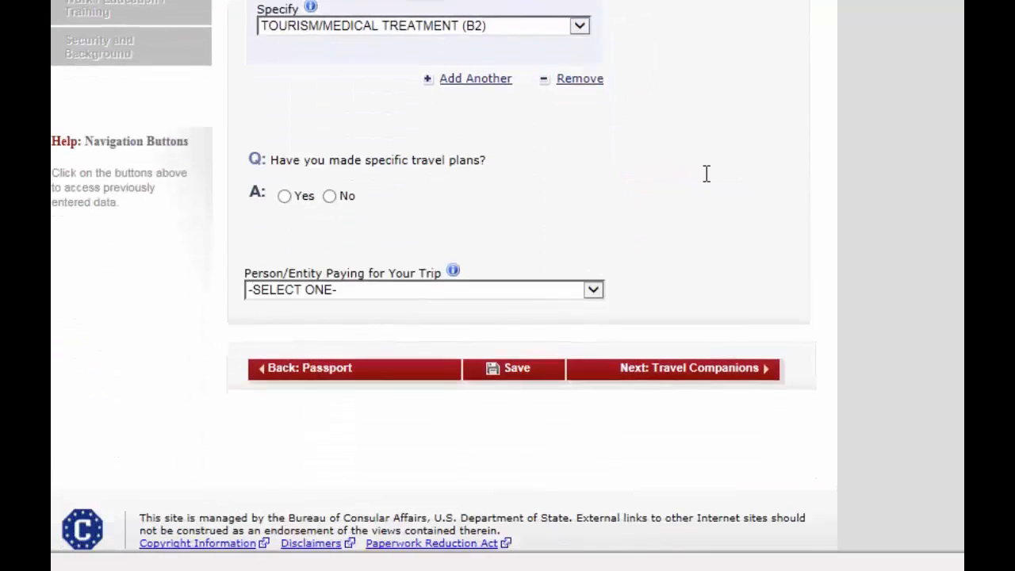
click(284, 196)
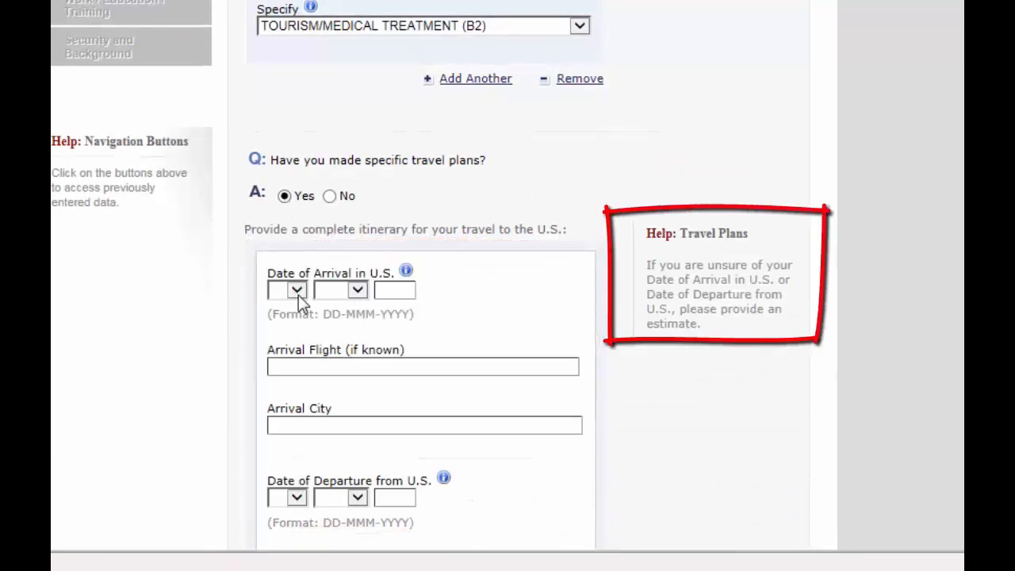
click(298, 290)
click(279, 546)
click(357, 290)
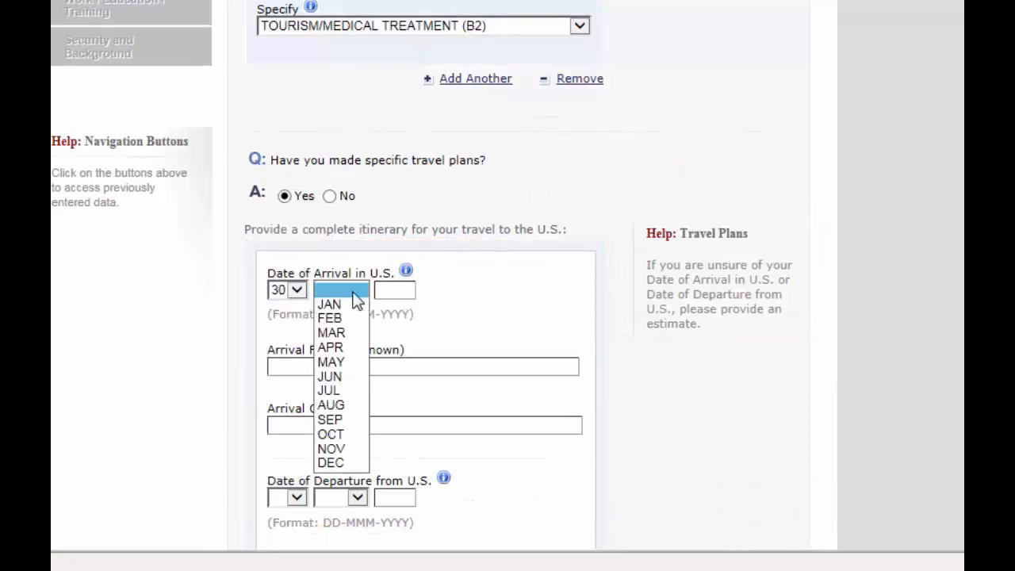
click(349, 463)
click(393, 293)
text(2017)
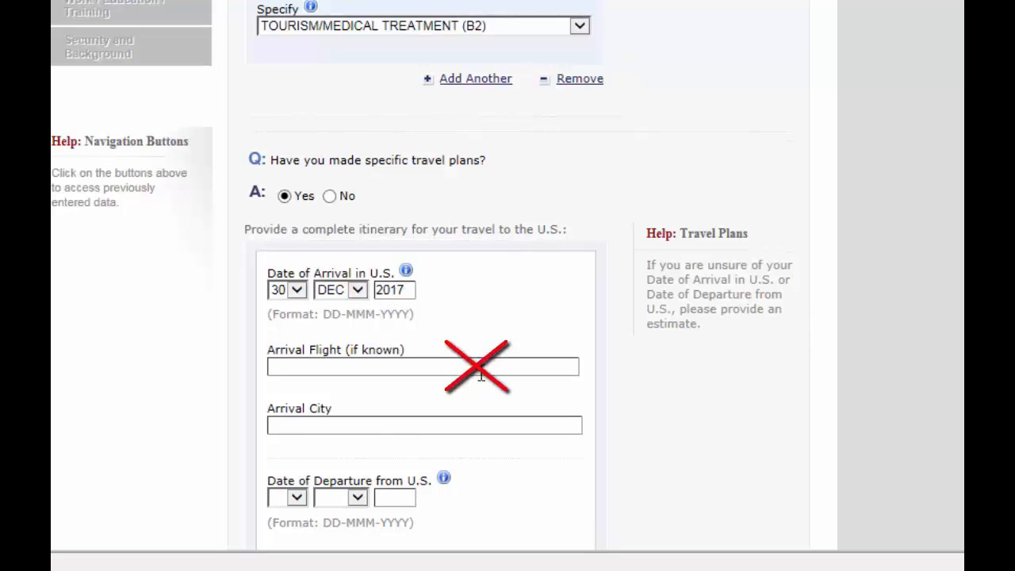
click(476, 426)
Set the departure date to 30 MAR 2017
scroll(476, 427, down, 2)
scroll(727, 213, down, 2)
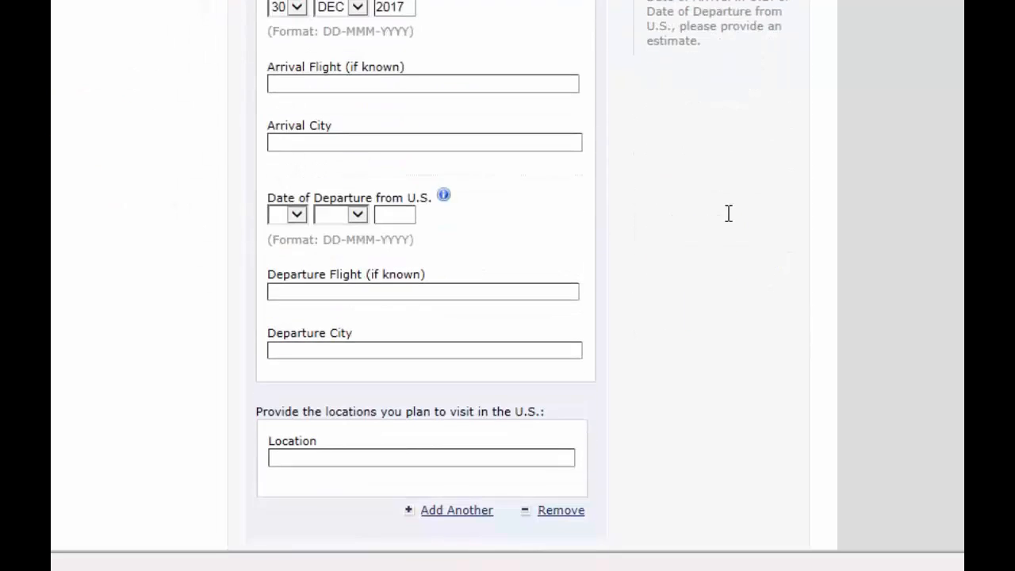
click(296, 215)
scroll(296, 217, down, 1)
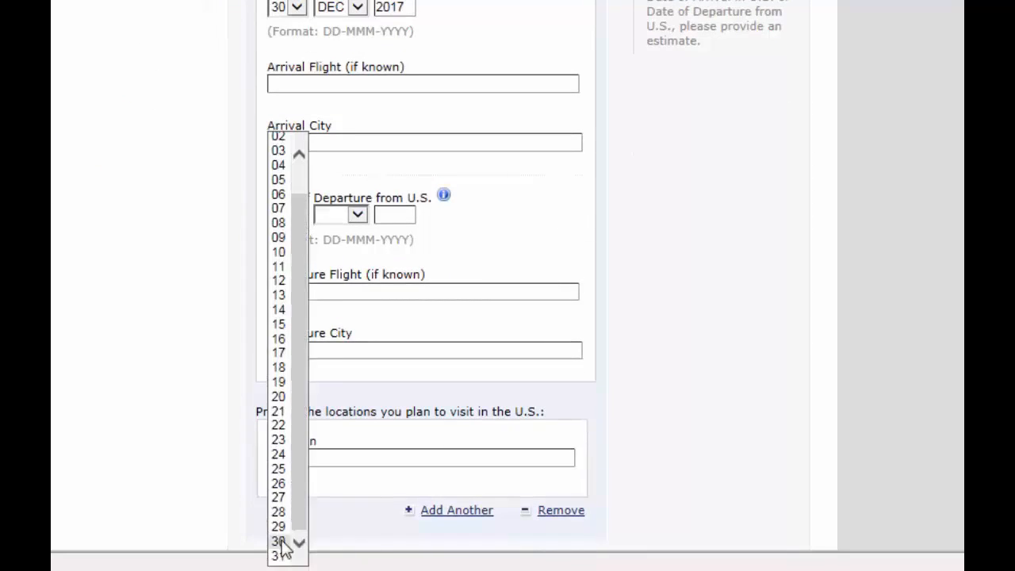
click(278, 539)
click(357, 214)
click(350, 258)
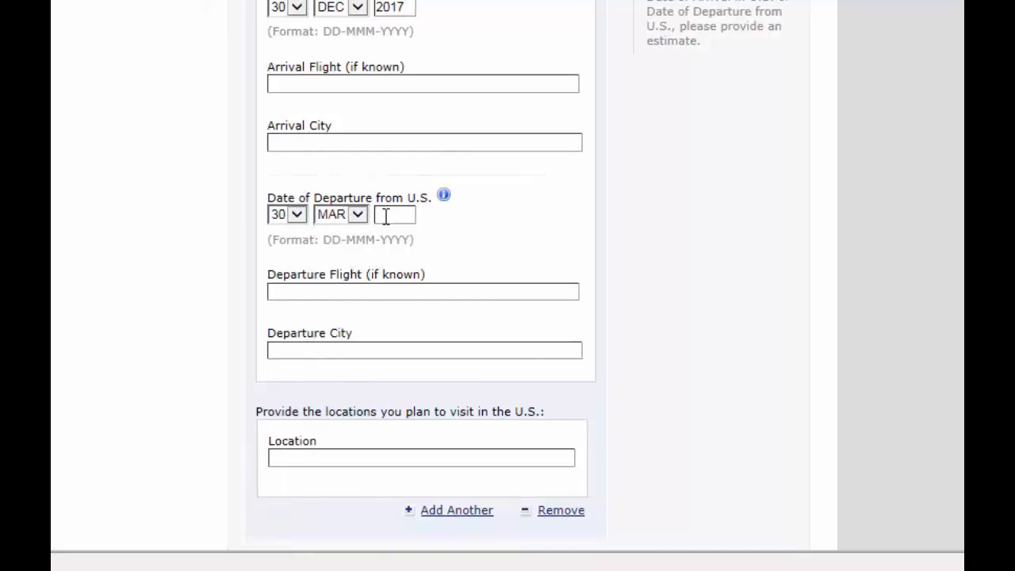
click(384, 215)
text(2017)
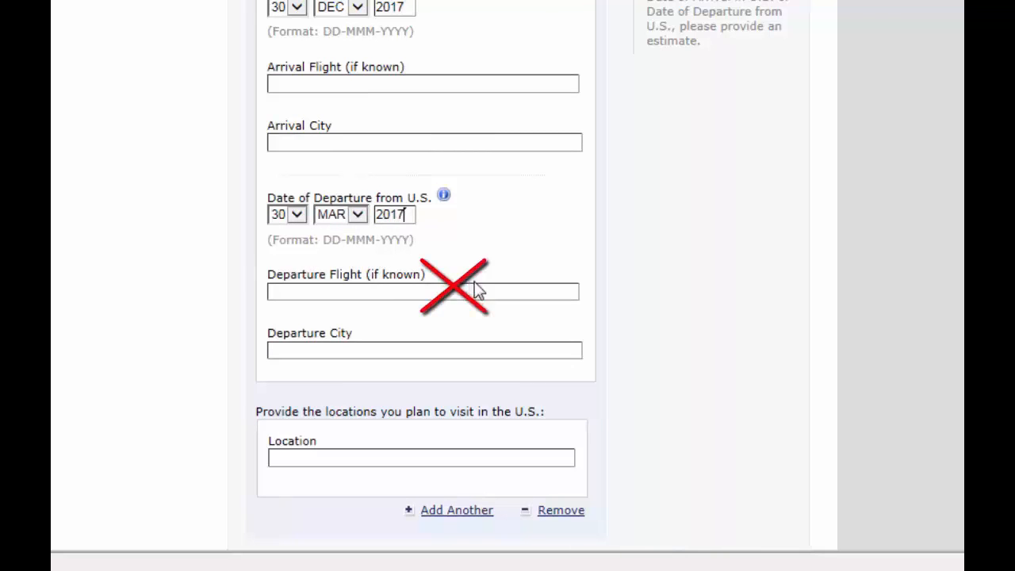
Fill in the New York stay address and its ZIP code, then continue to Travel Companions
scroll(457, 204, down, 3)
click(457, 205)
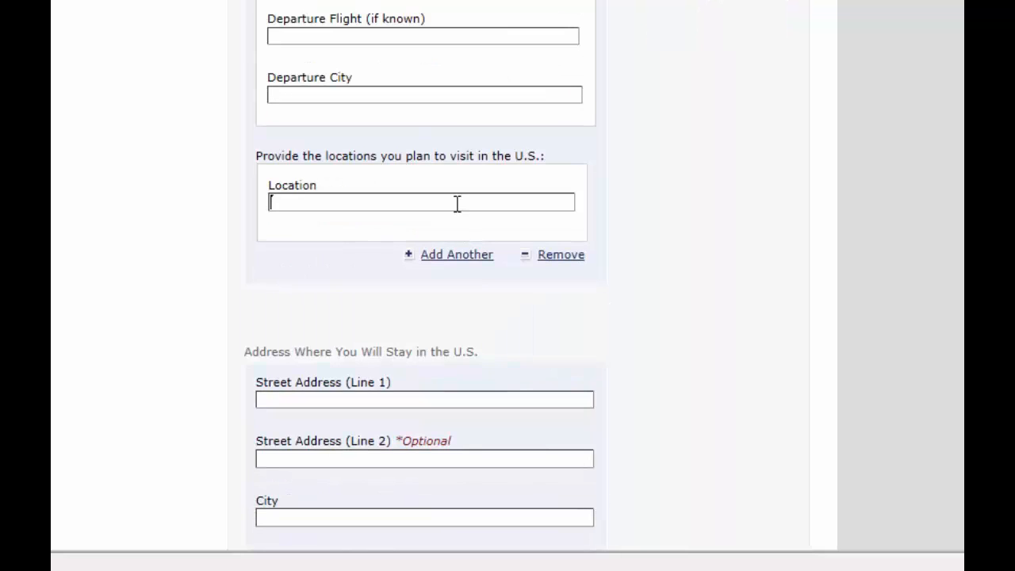
text(NY, NJ)
click(566, 202)
scroll(433, 185, down, 4)
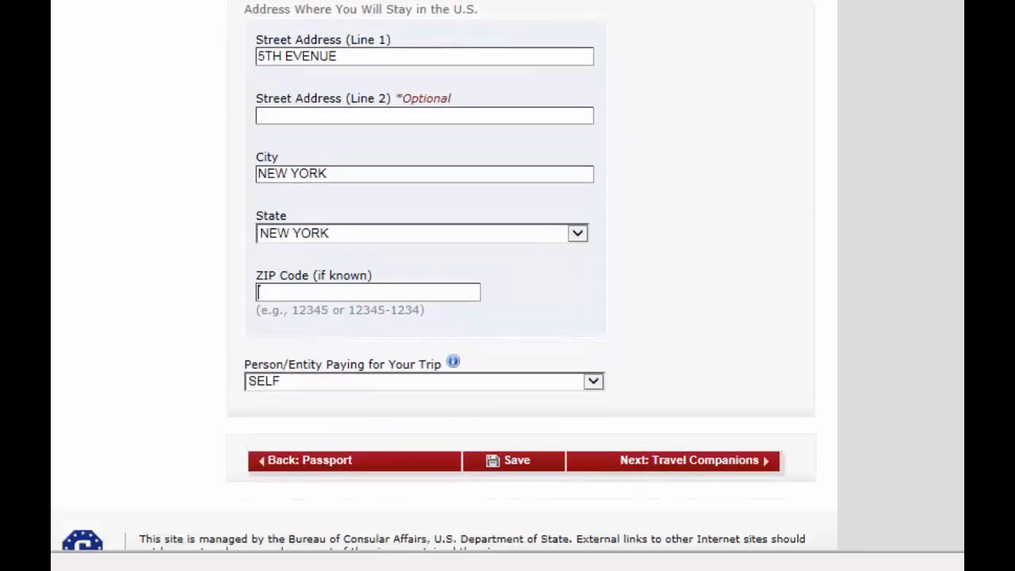
text(10010)
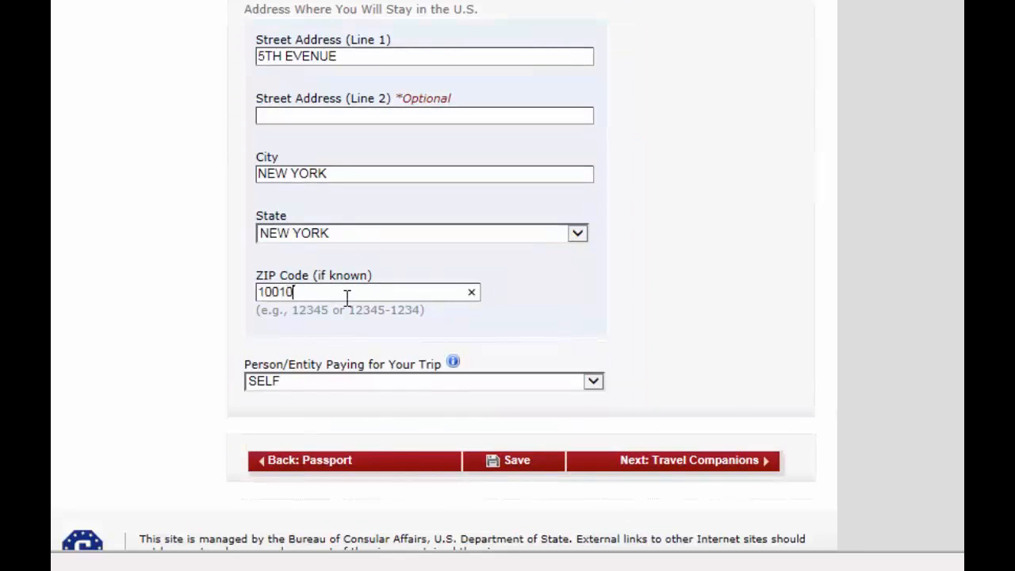
click(683, 461)
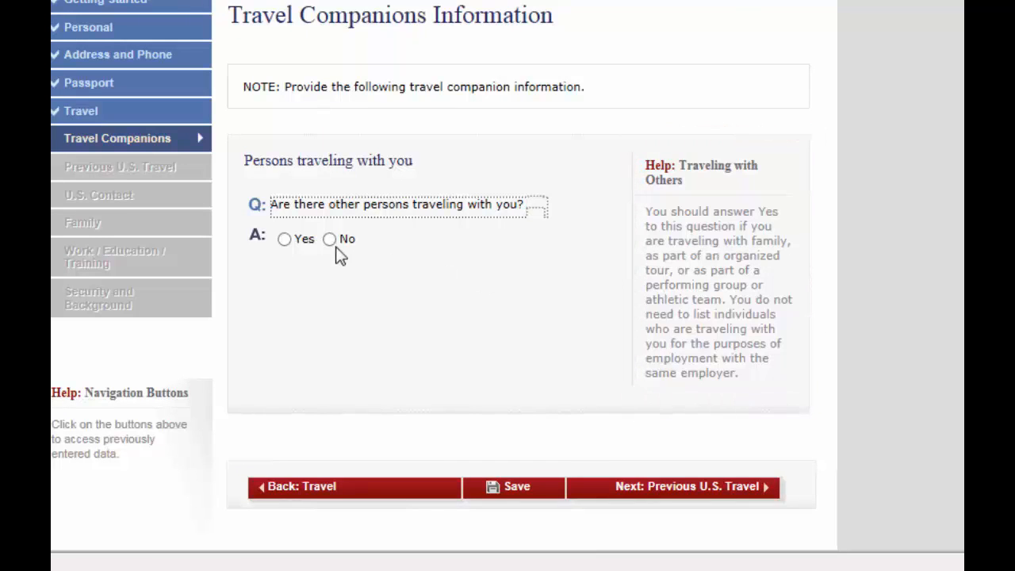
Continue from Travel Companions to the Previous U.S. Travel page
click(724, 487)
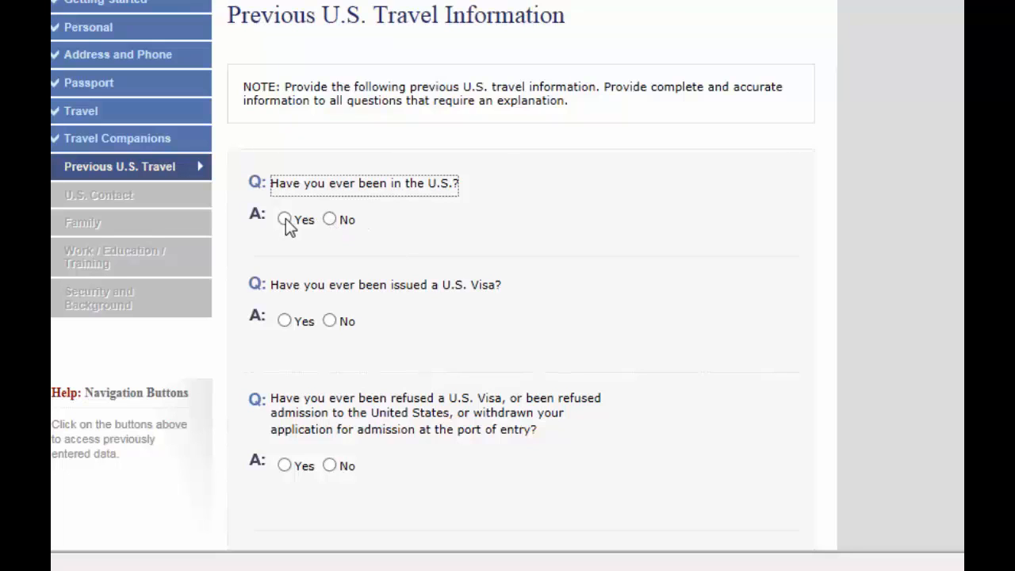
Answer No to having been in the U.S. and proceed to the U.S. Contact page
click(334, 222)
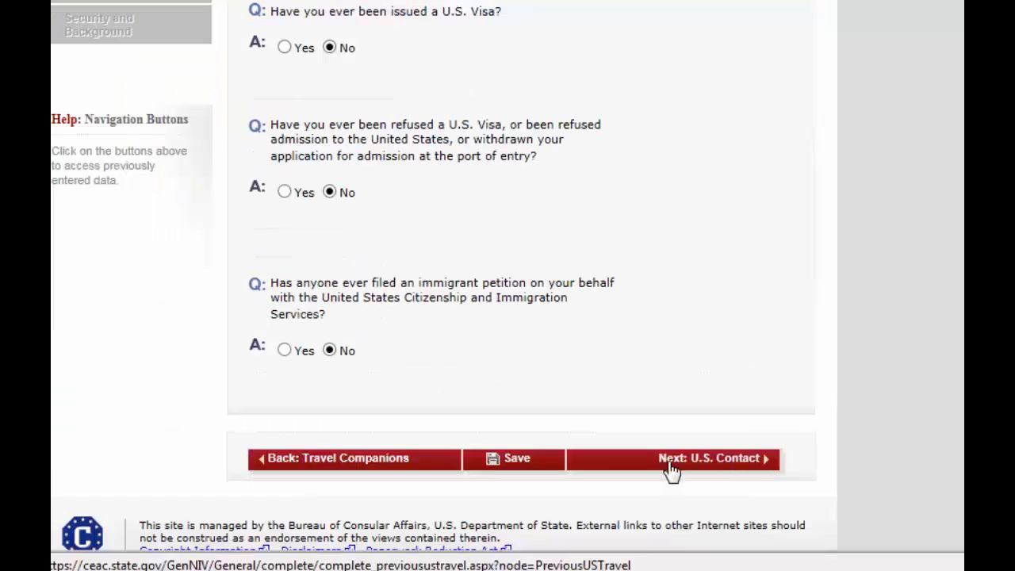
click(671, 469)
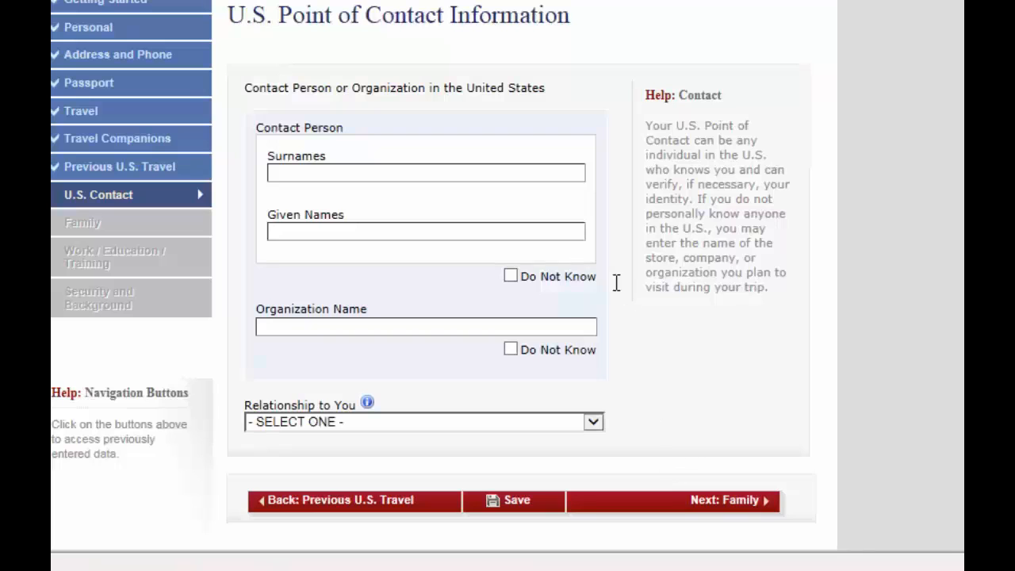
Enter the U.S. contact person's surname and given names, correcting the typos
click(433, 176)
text(MR.)
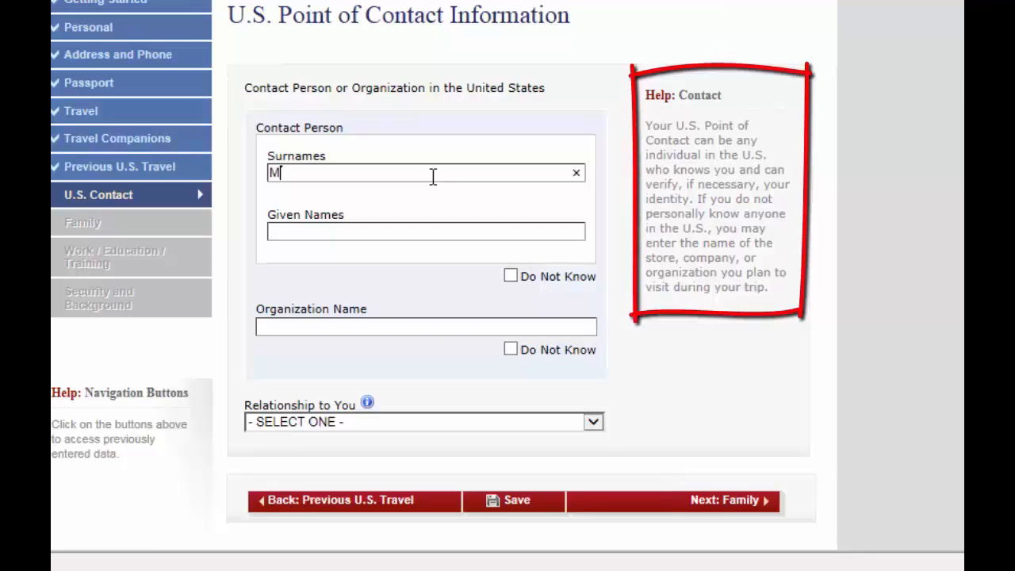
key(BackSpace)
key(BackSpace)
key(BackSpace)
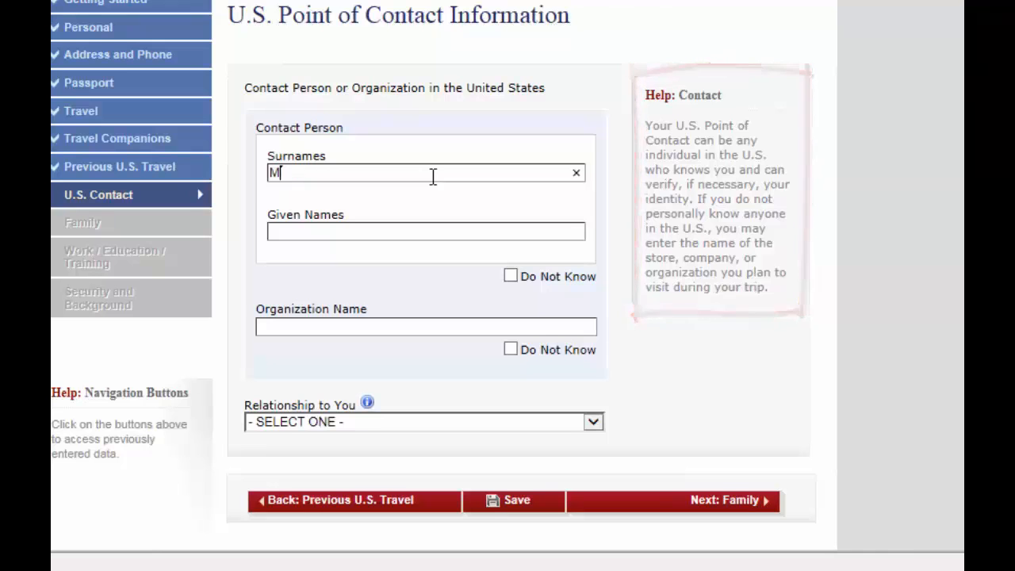
text(XYZ)
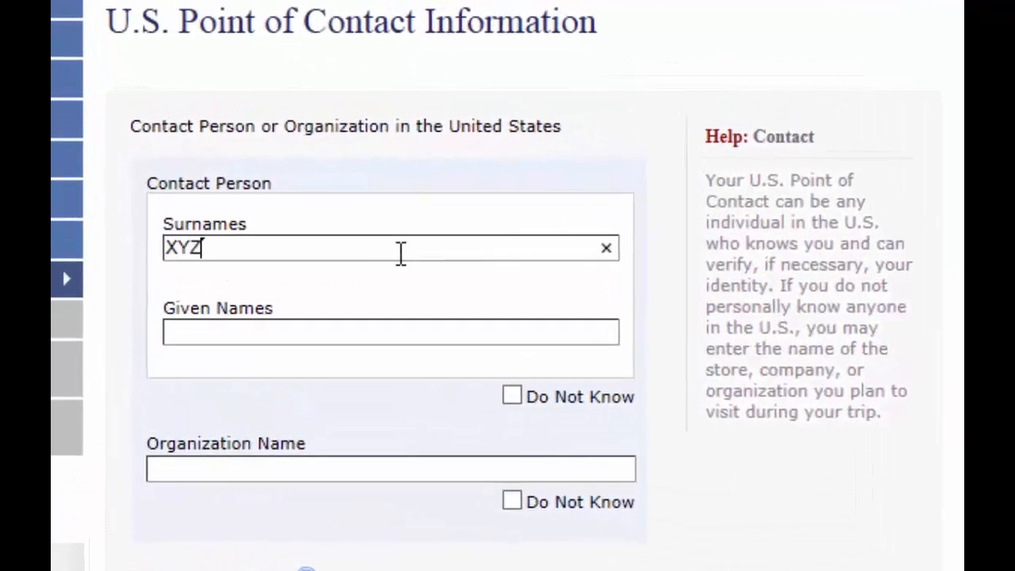
click(372, 336)
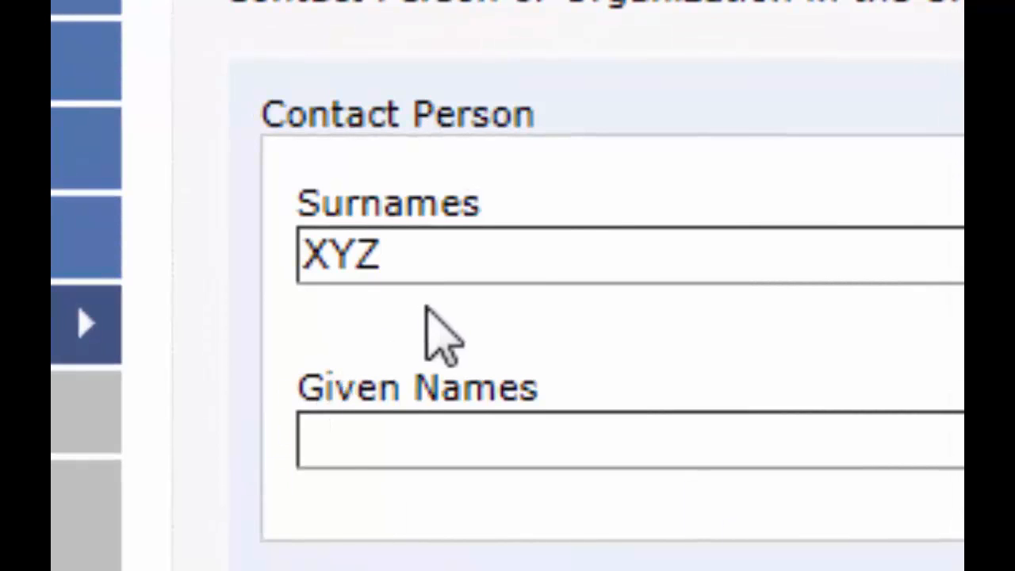
double_click(495, 273)
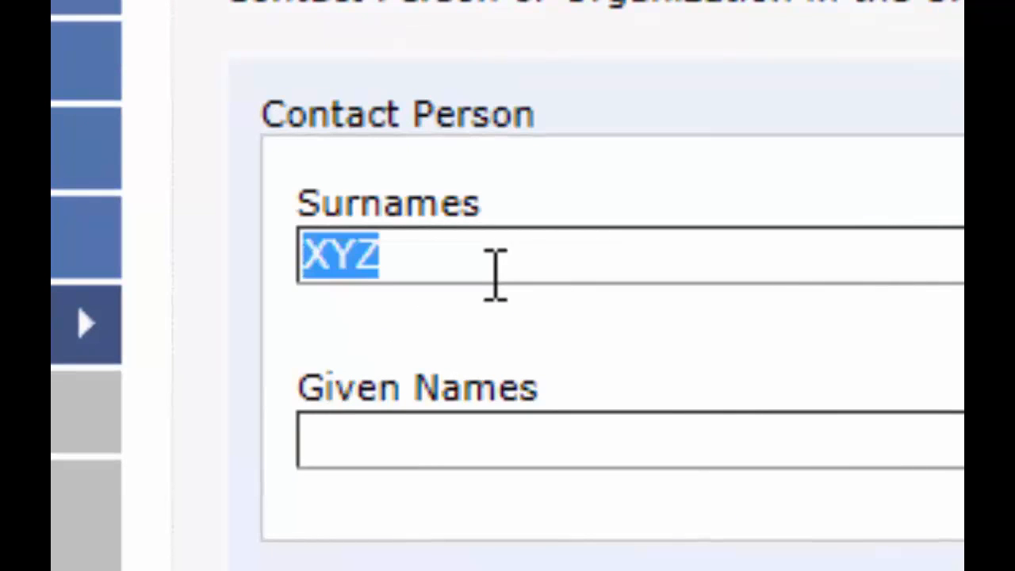
text(XYZ)
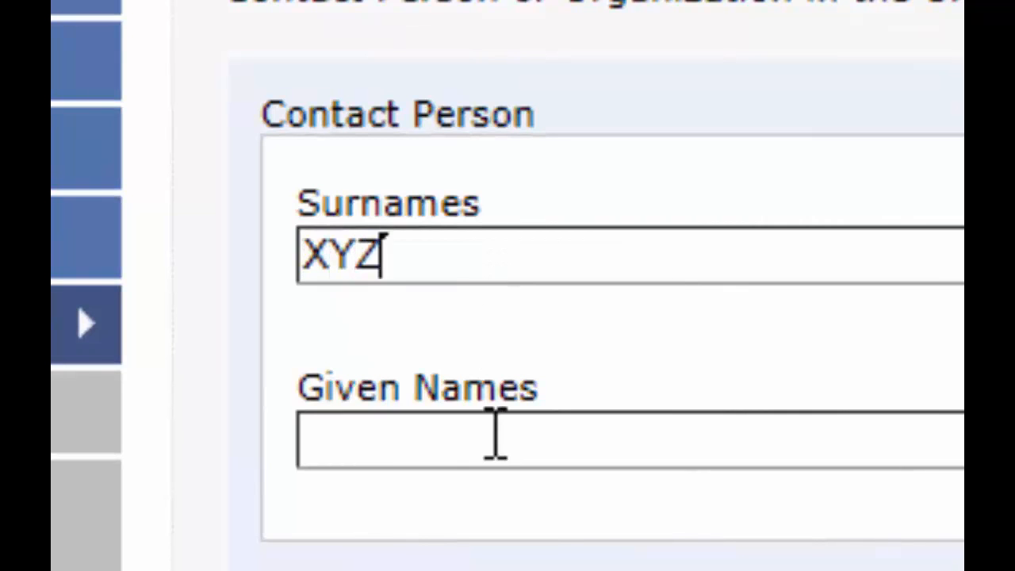
click(496, 435)
click(496, 434)
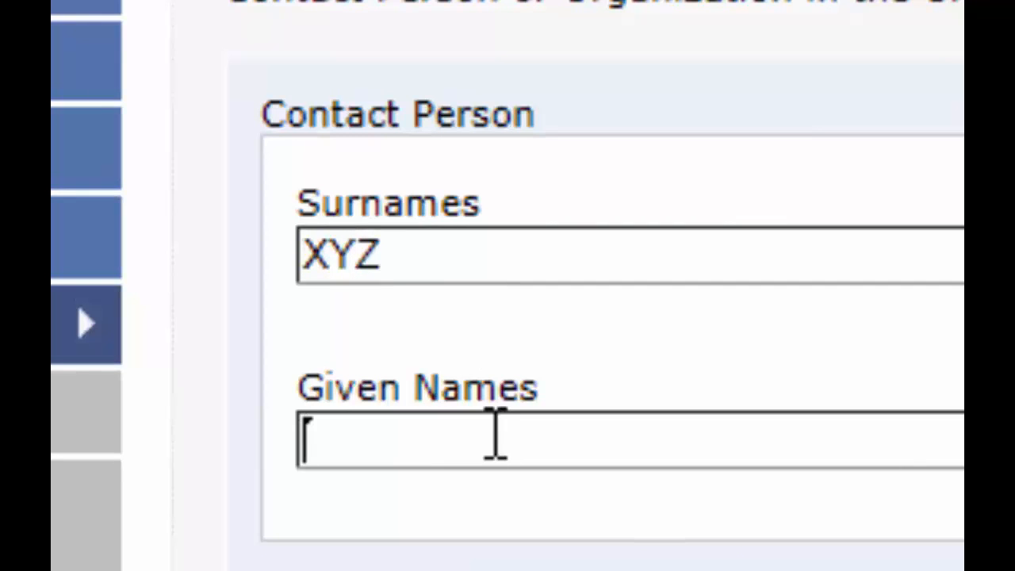
text(XYZ)
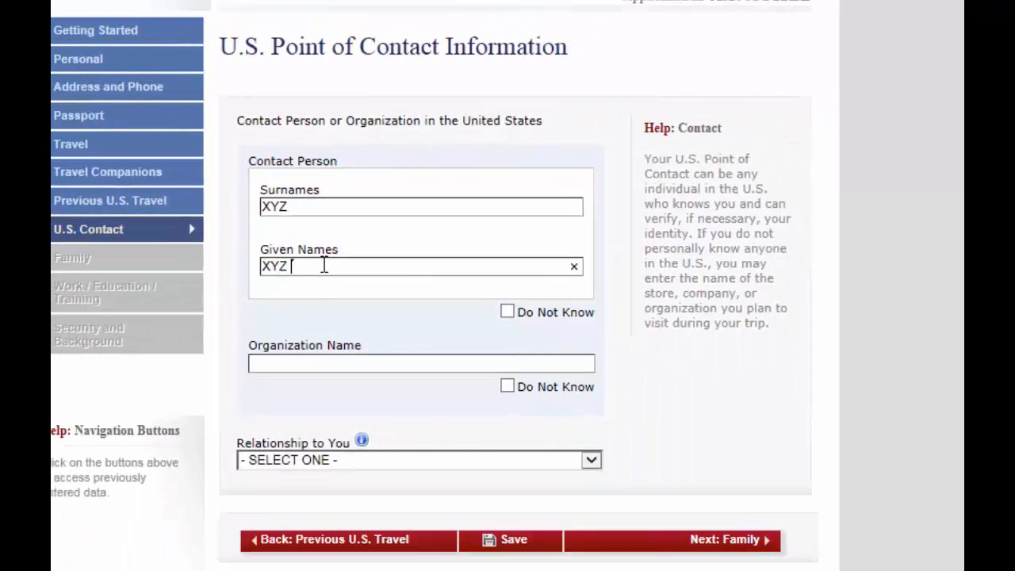
text( 12)
key(BackSpace)
key(BackSpace)
text(ABBE)
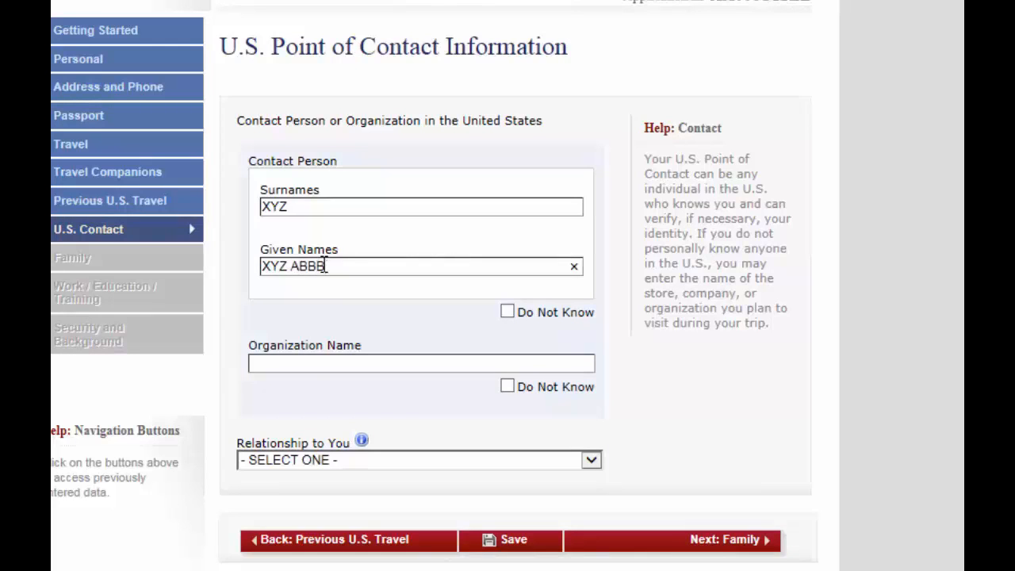
Enter XYZ COMPANY as the contact organization and open the Relationship to You options
click(316, 362)
text(XYZ COM)
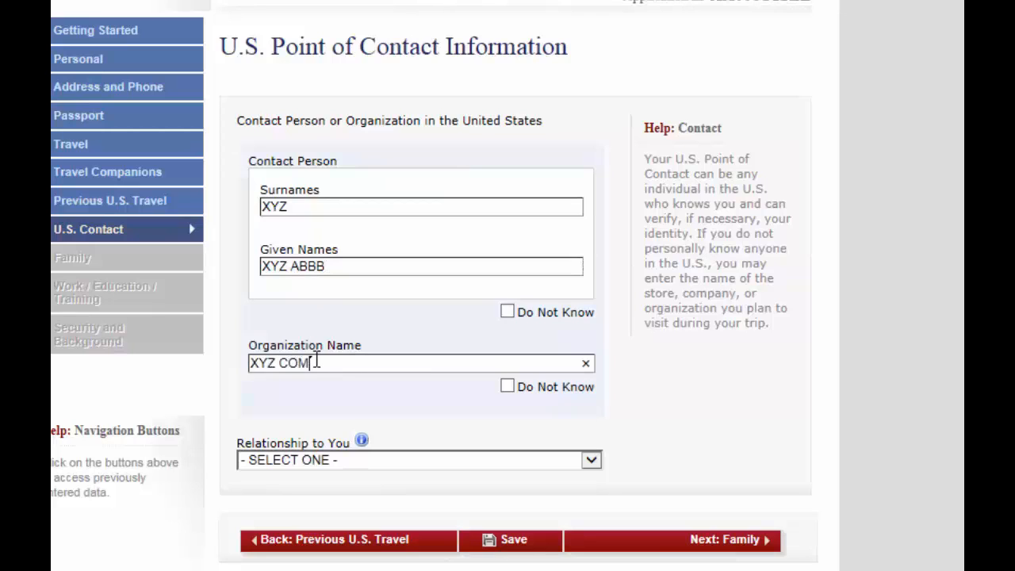
text(PANY)
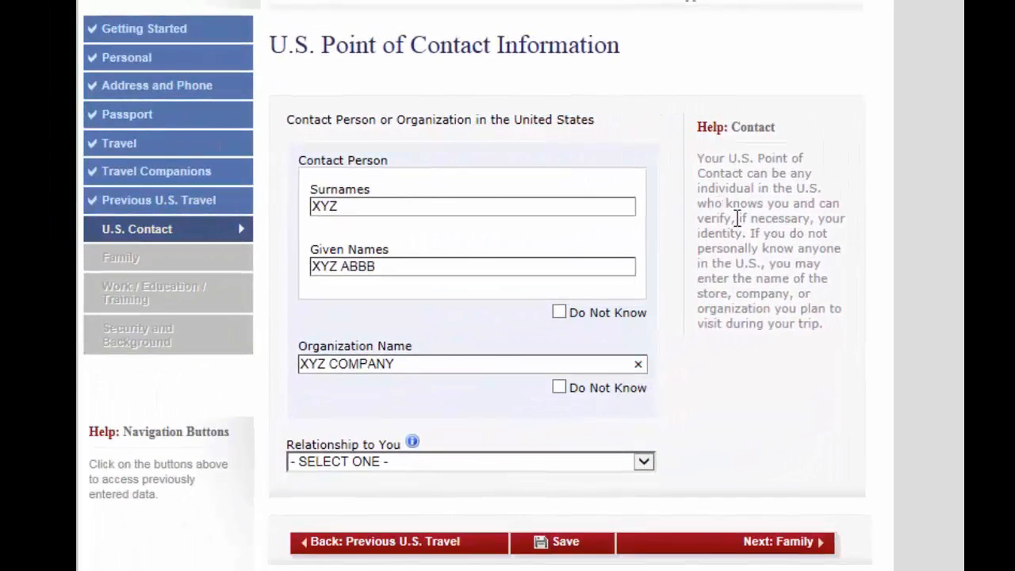
click(644, 465)
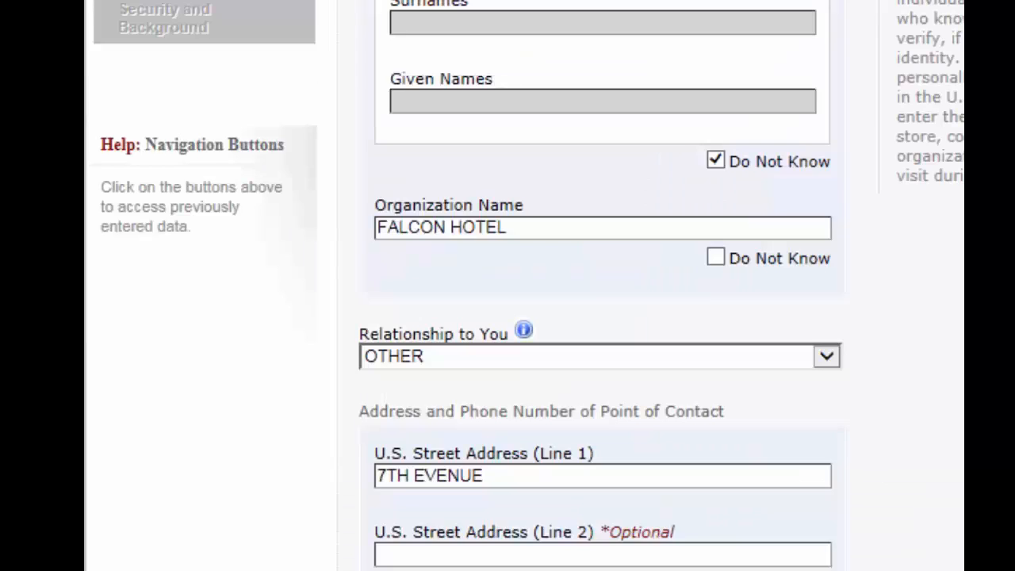
scroll(602, 285, down, 5)
scroll(603, 286, down, 5)
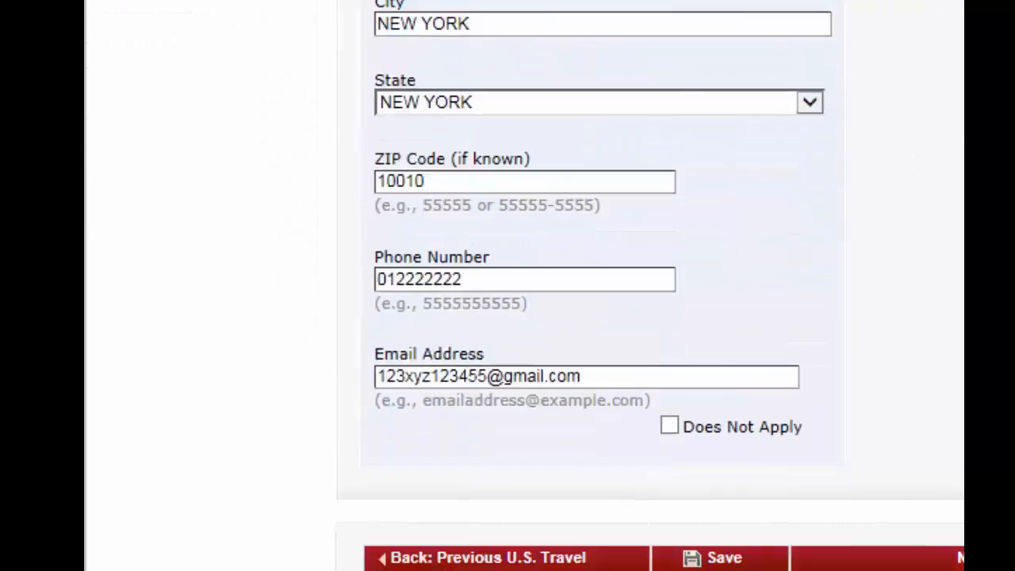
scroll(603, 286, down, 1)
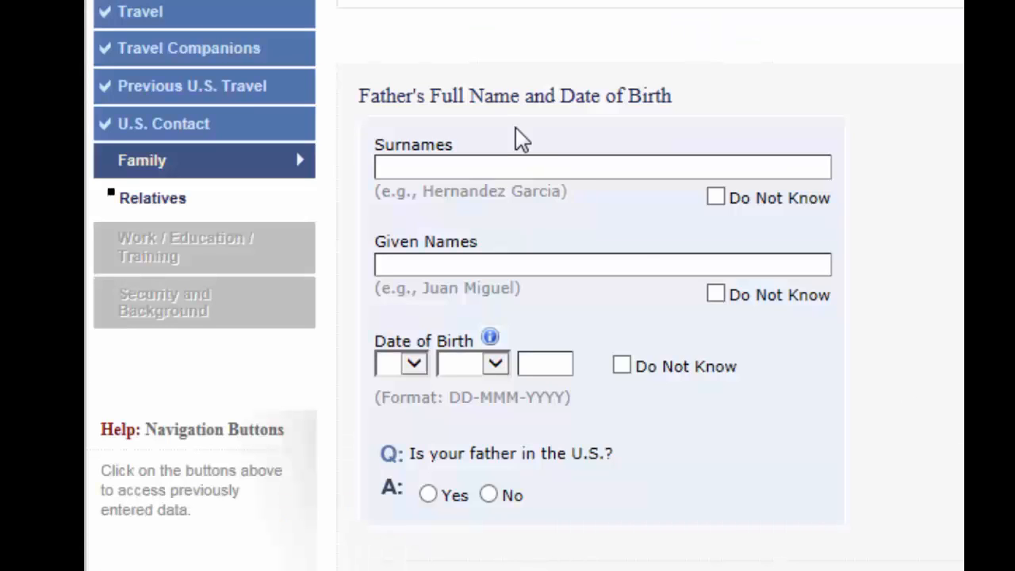
Enter the father's surname and given names
click(536, 161)
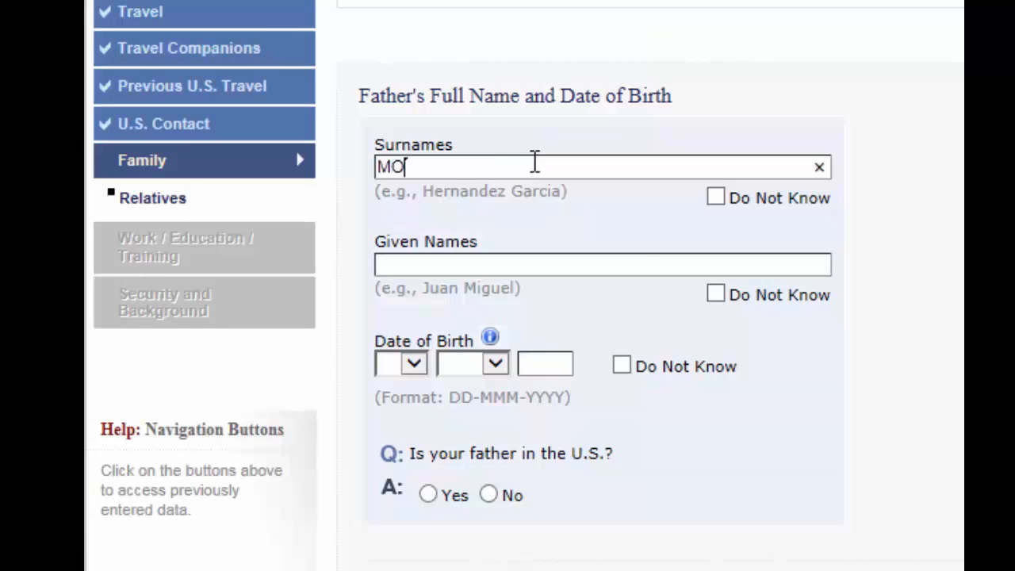
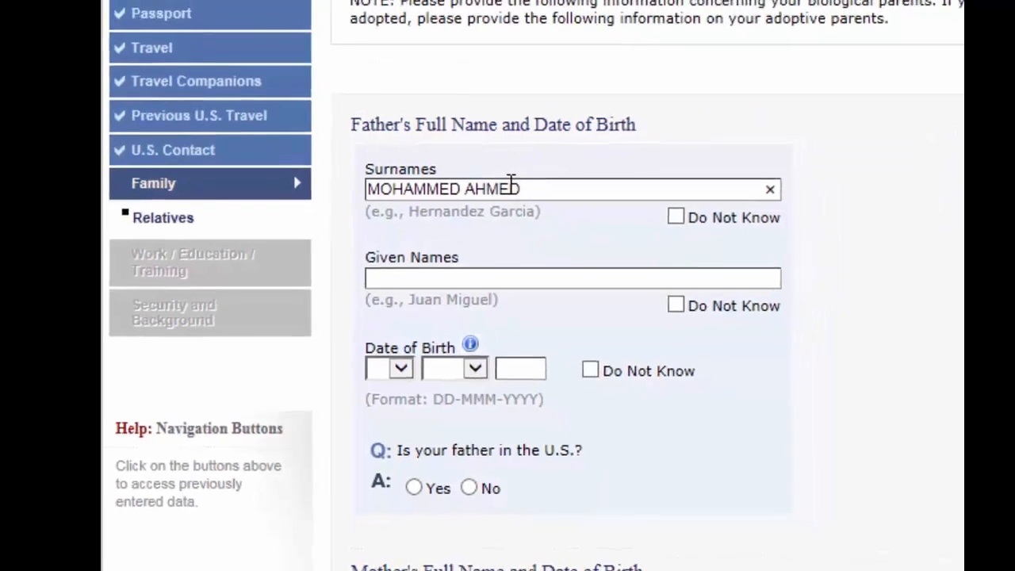
click(471, 280)
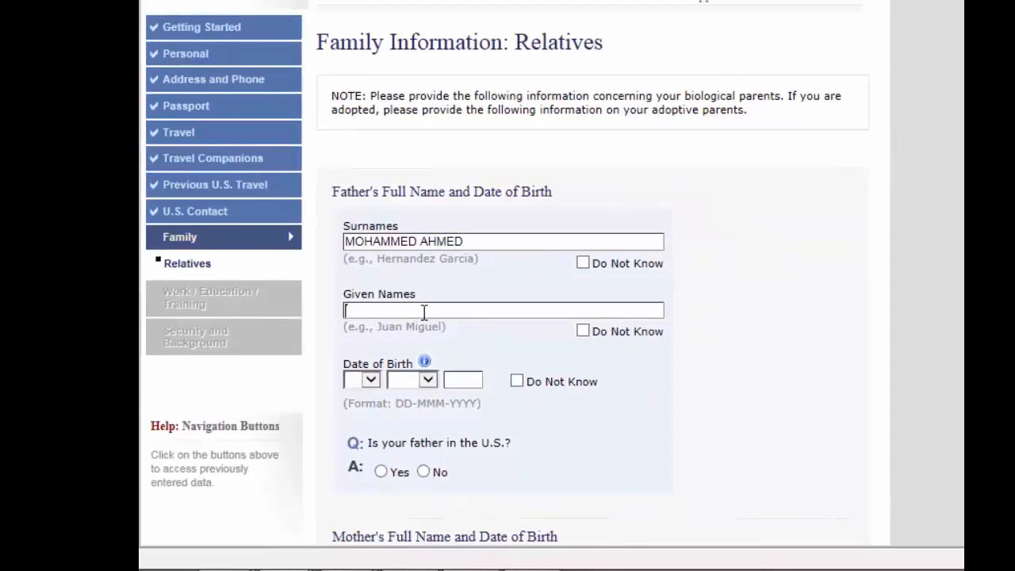
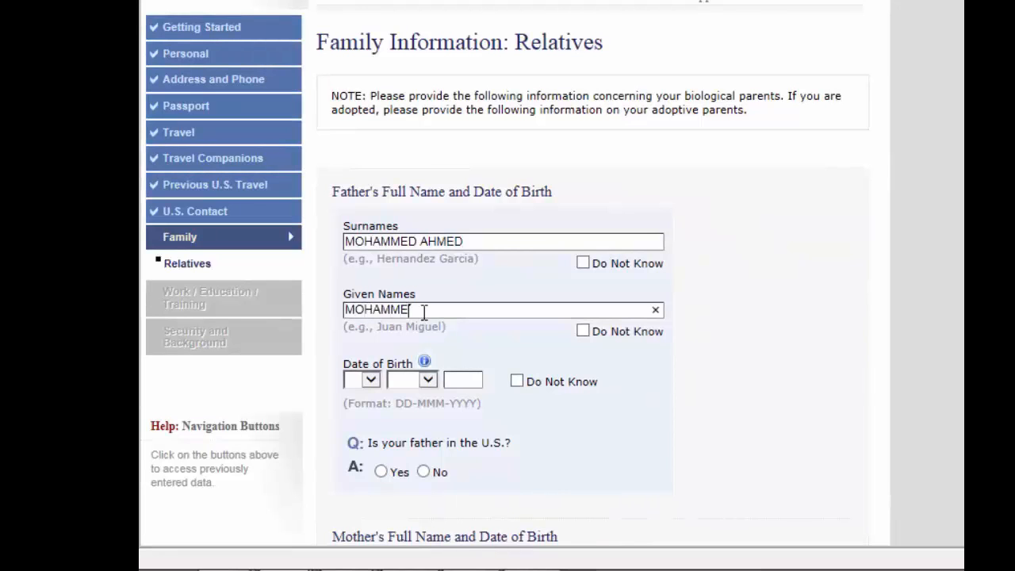
Set the father's date of birth to 15 JAN 1950
click(371, 381)
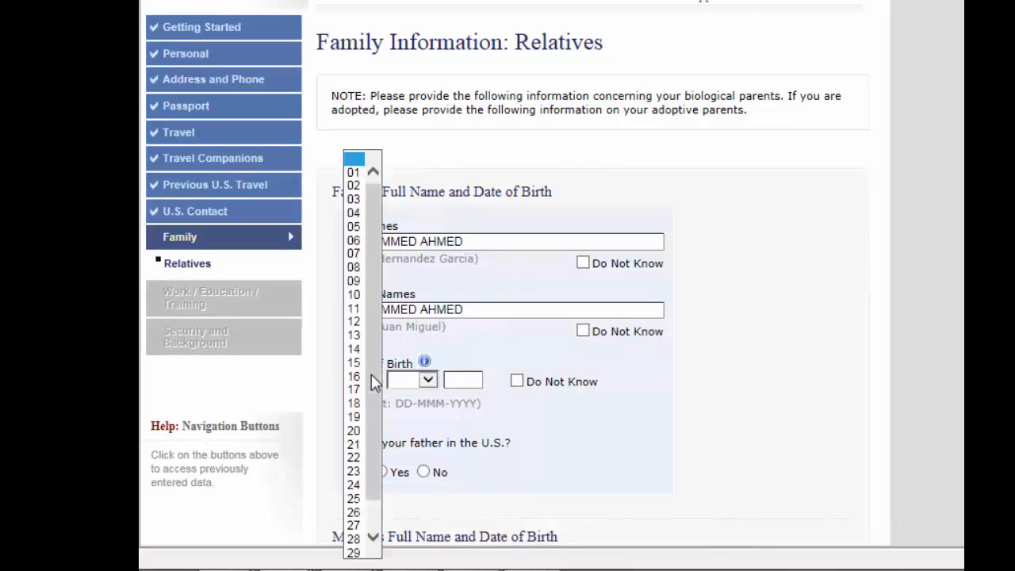
click(355, 362)
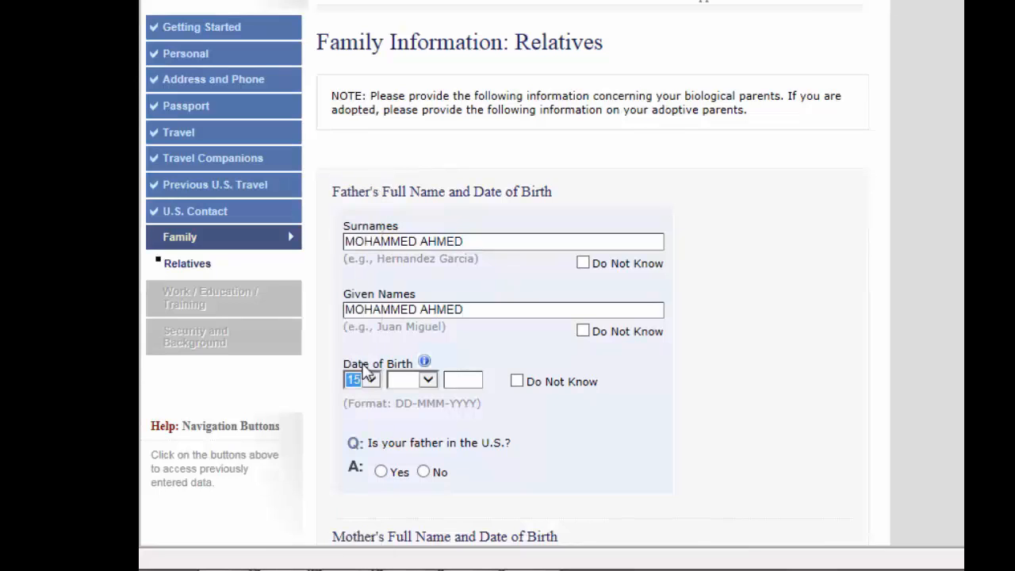
click(428, 382)
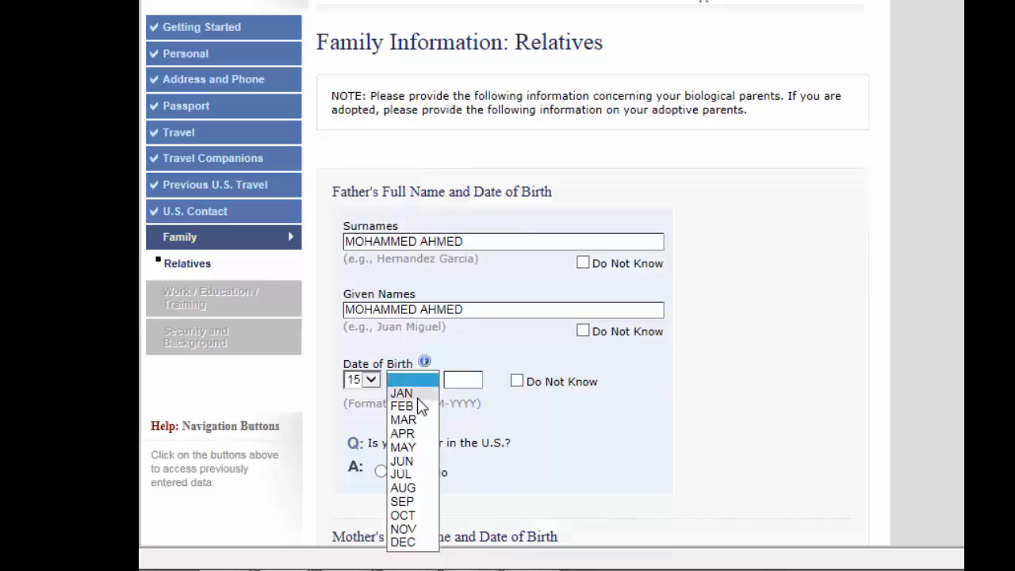
click(421, 395)
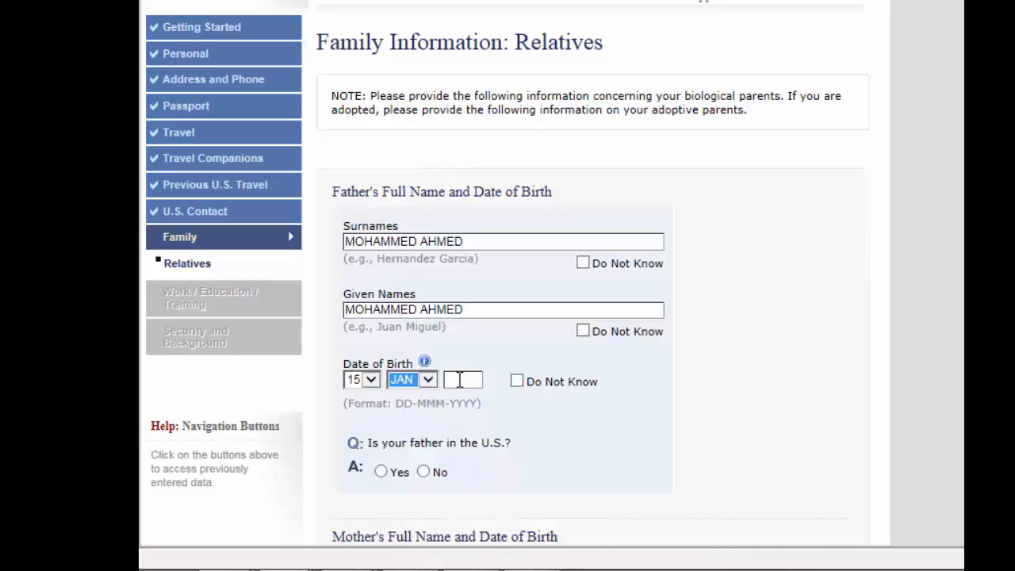
click(460, 381)
text(150)
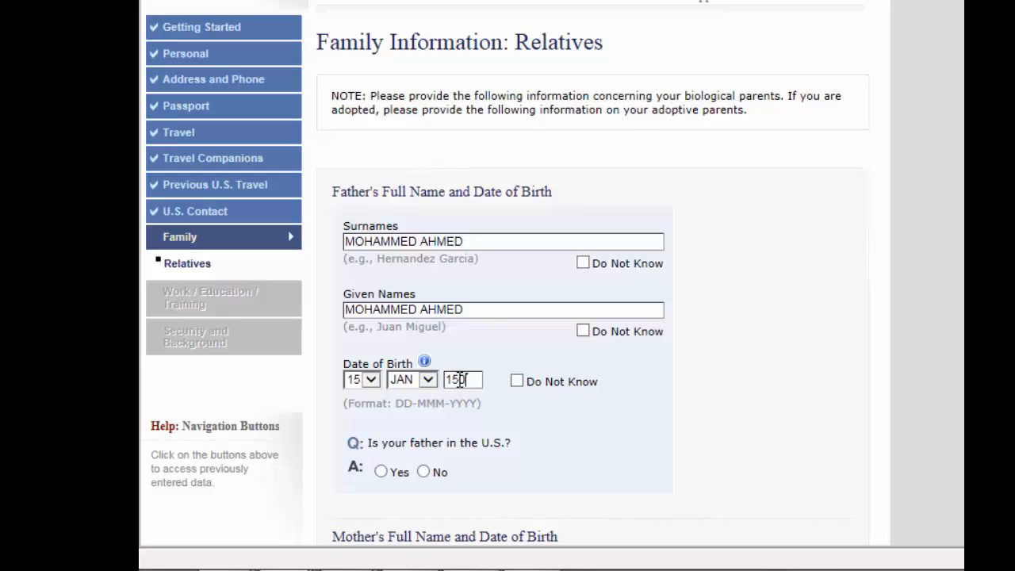
key(BackSpace)
key(BackSpace)
key(BackSpace)
text(1950)
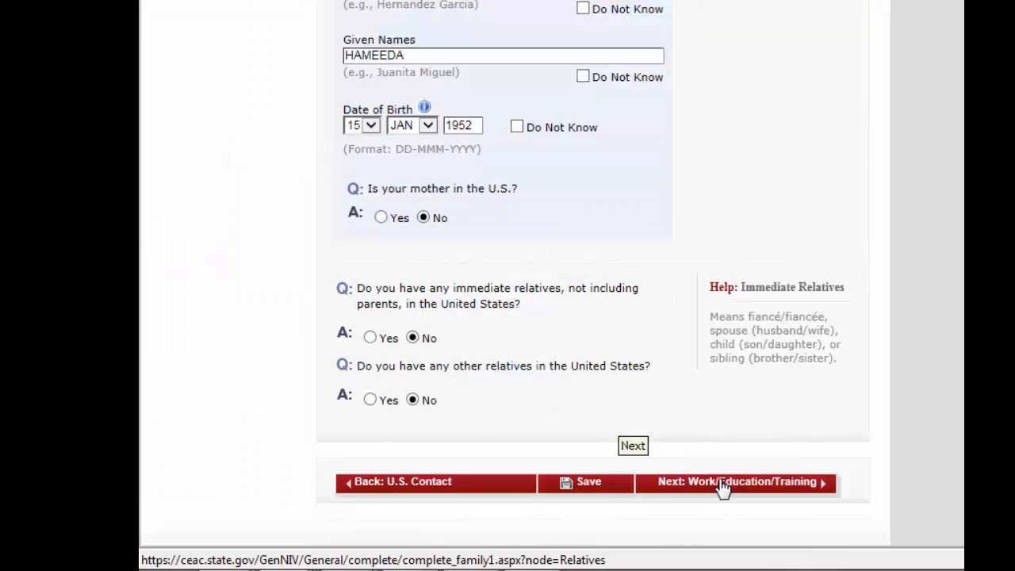
On the Present Work page, choose BUSINESS occupation and enter employer XYZ COMPANY
click(721, 487)
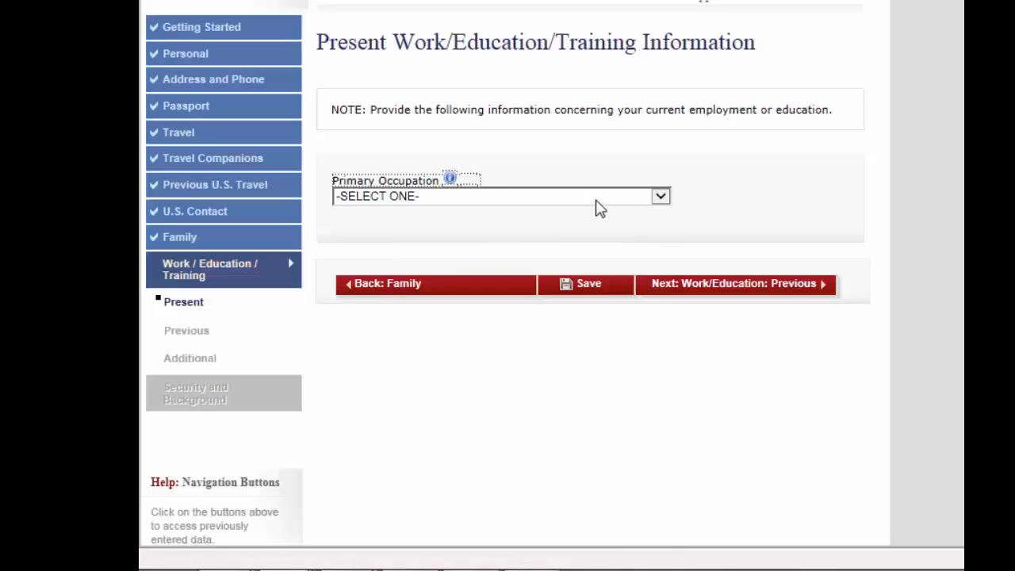
click(600, 208)
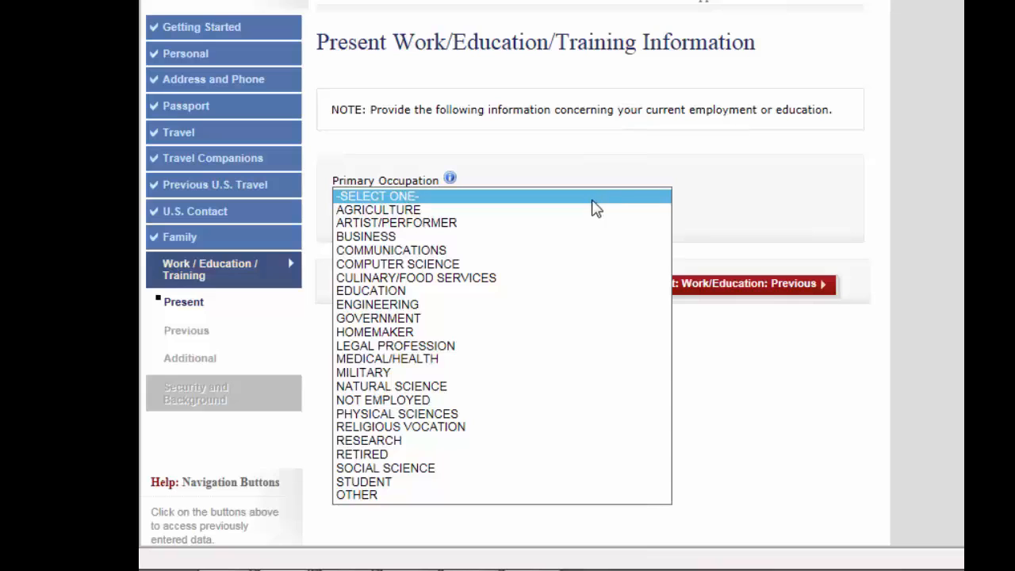
click(542, 238)
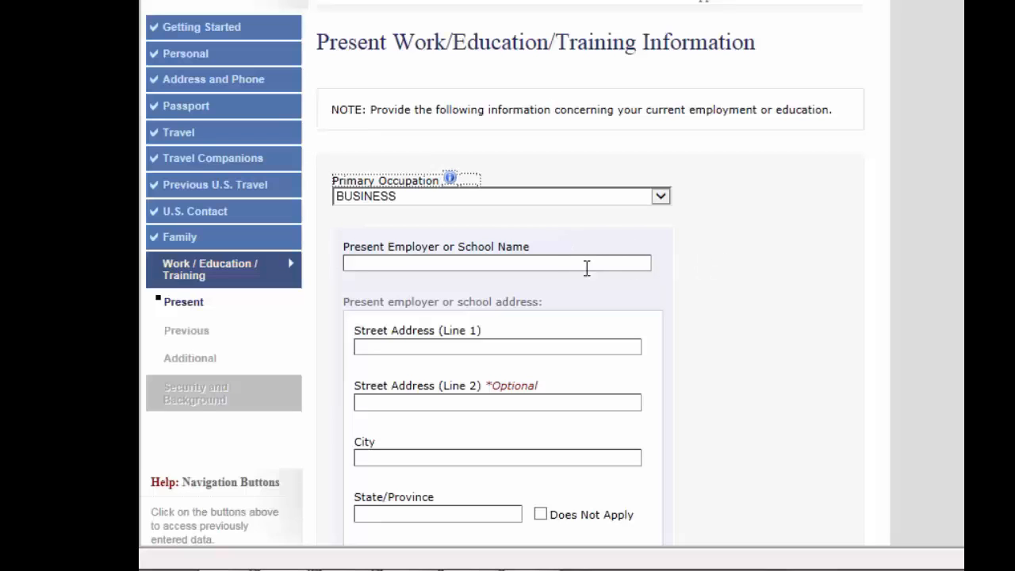
click(564, 268)
text(XY)
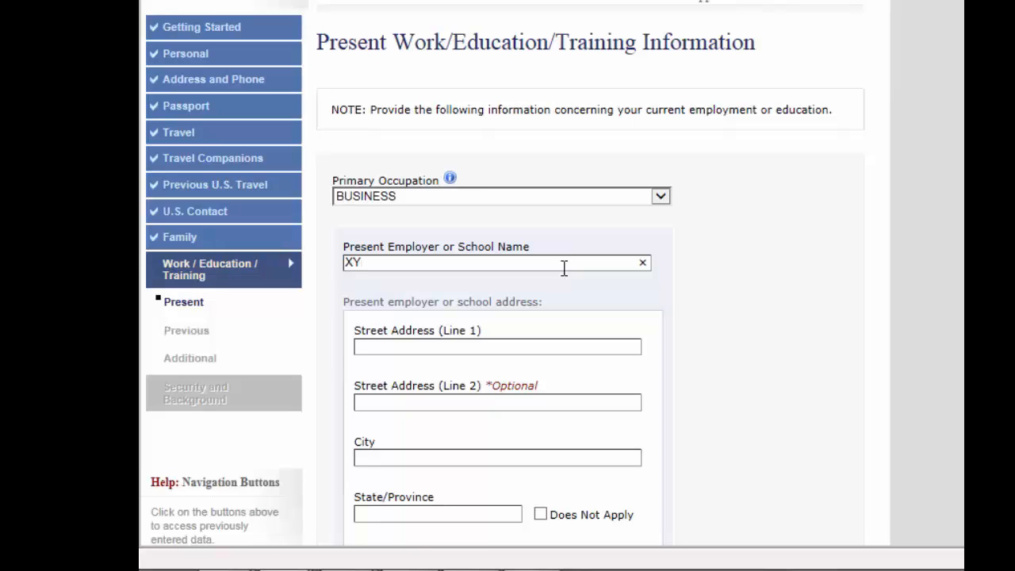
text(Z COMPANY)
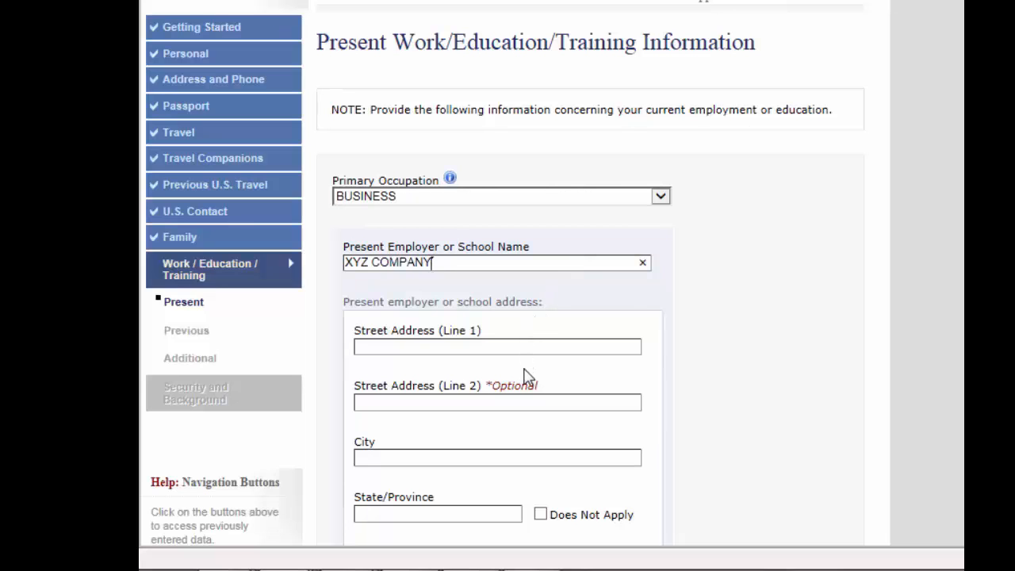
Change the occupation to ENGINEERING, enter duties 'HEAD OF DEPARTMENT.ETC...', and continue
click(530, 350)
click(662, 200)
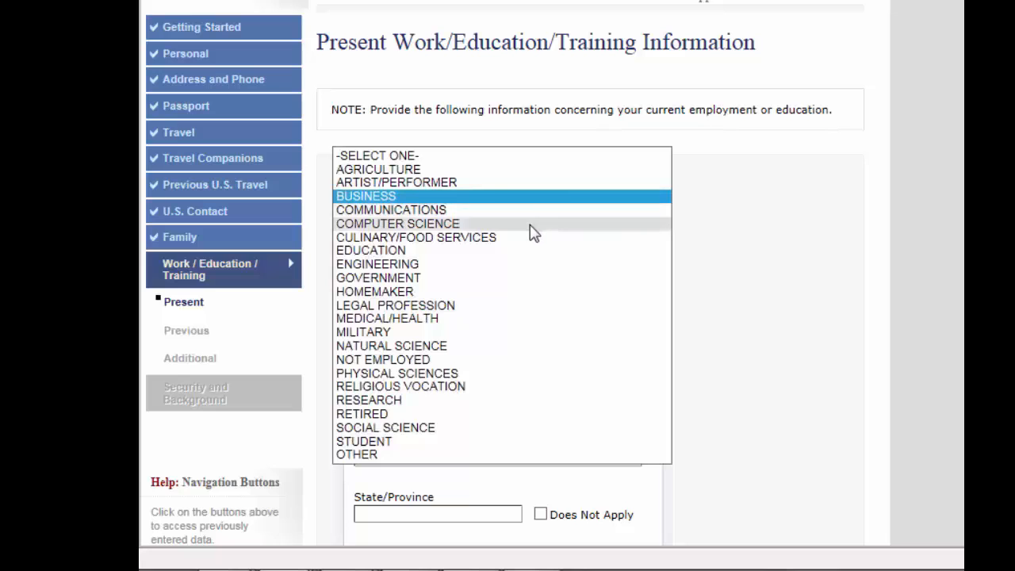
click(505, 272)
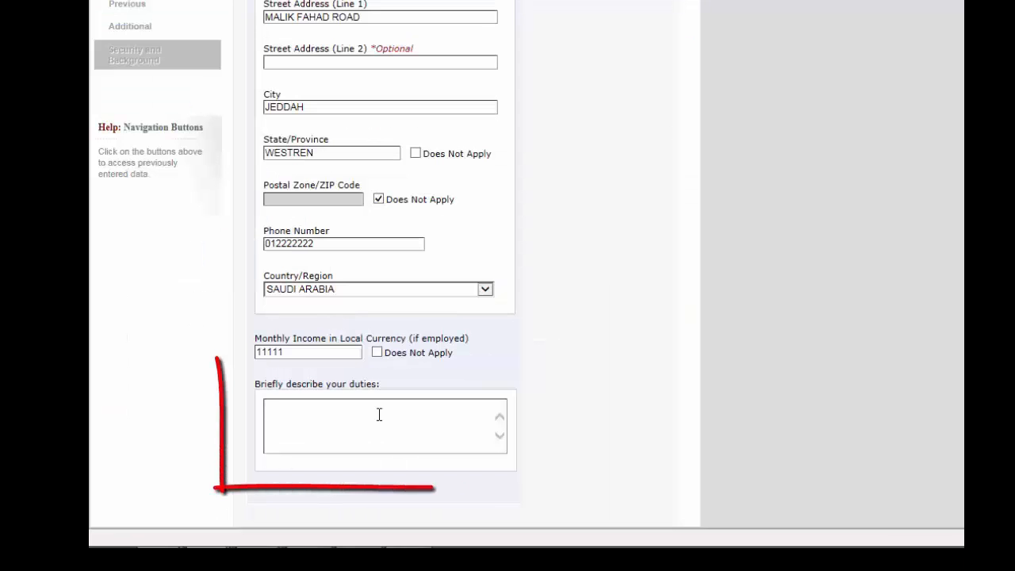
text(HEAD OF DE)
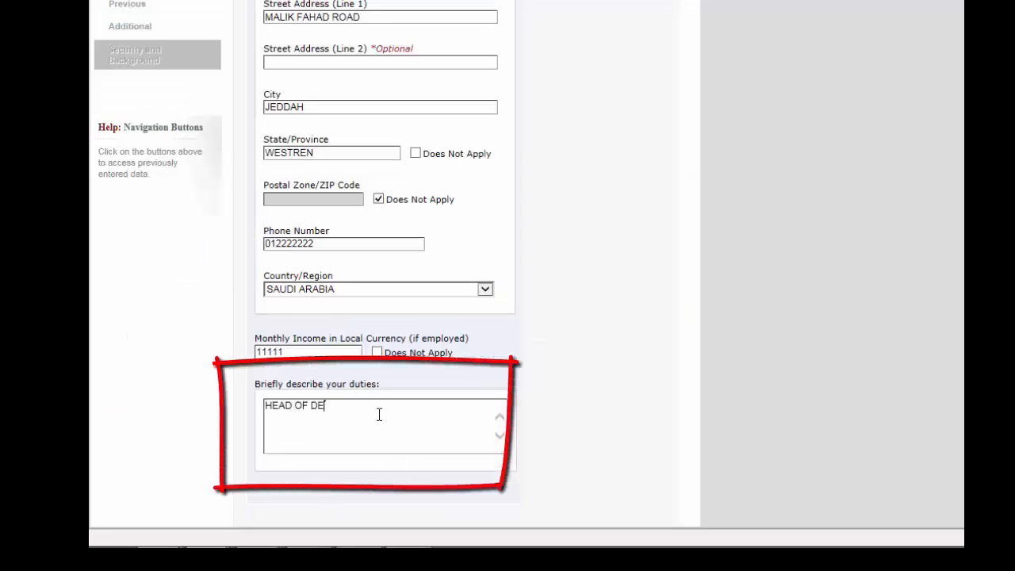
text(PARTMENT.ETC....)
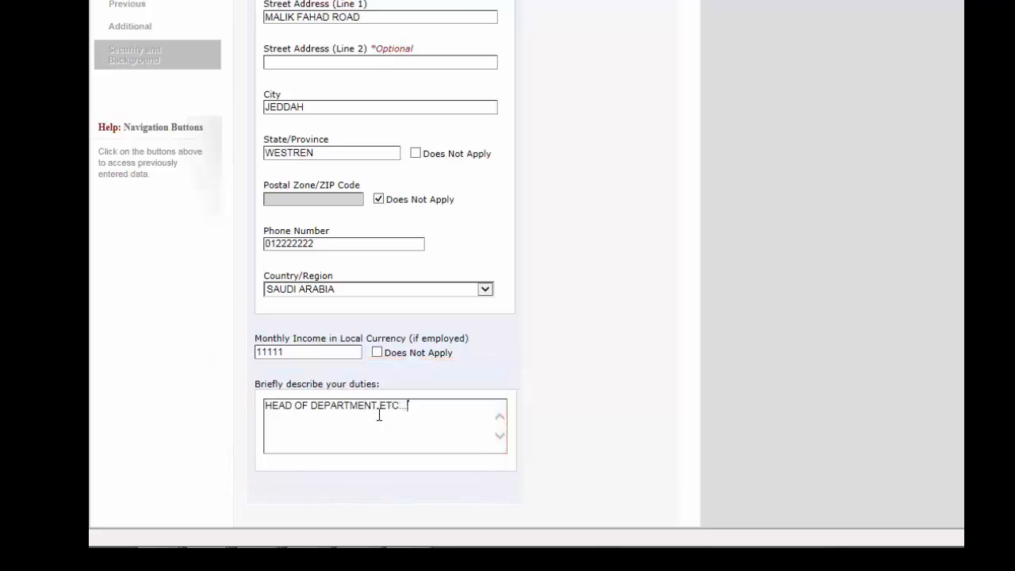
click(617, 439)
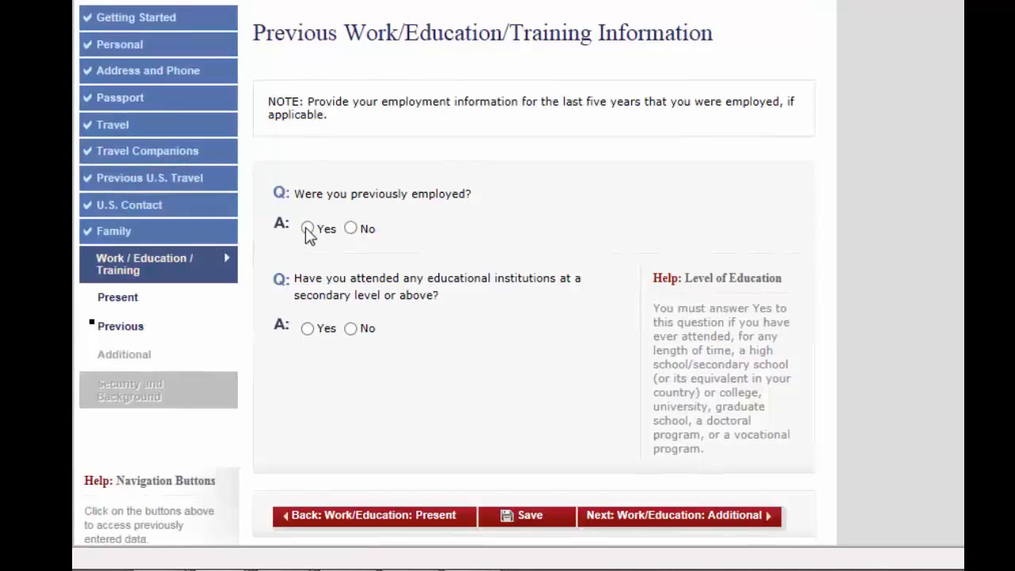
Answer No to previous employment and Yes to education, entering PU, LAHORE, PUNJAB with no postal code
click(351, 229)
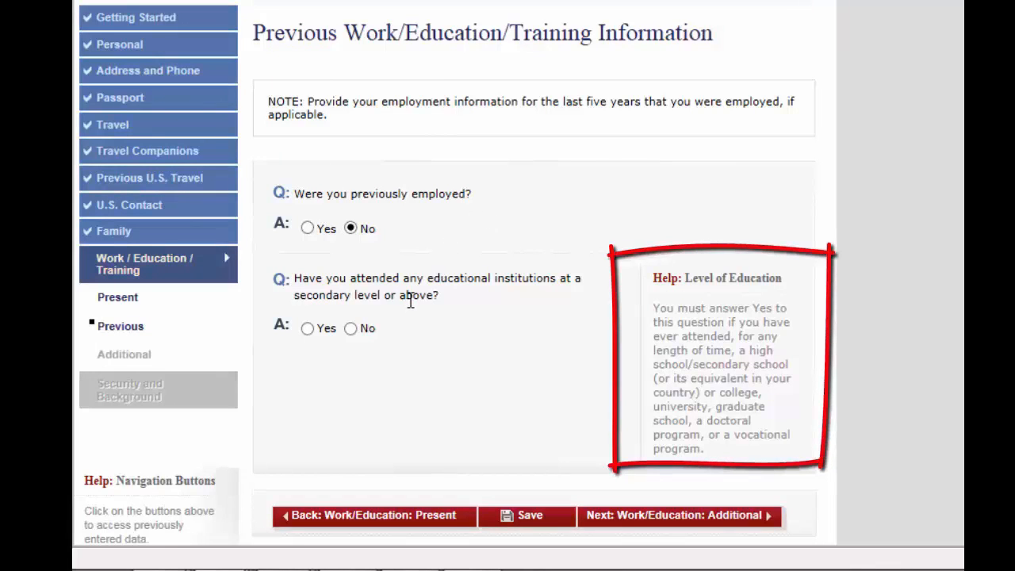
click(308, 329)
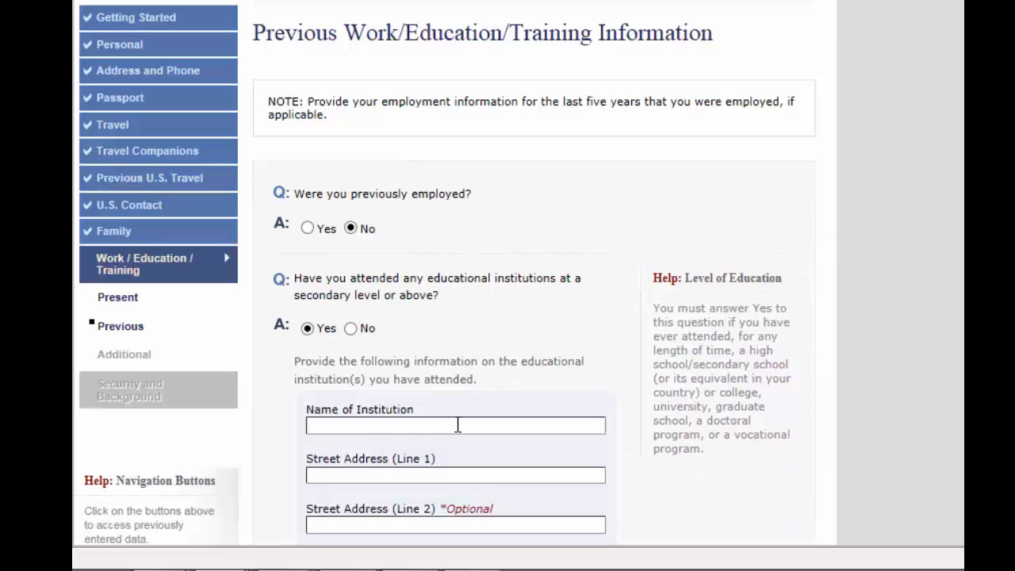
click(458, 425)
text(PU)
key(Tab)
text(LAHORE)
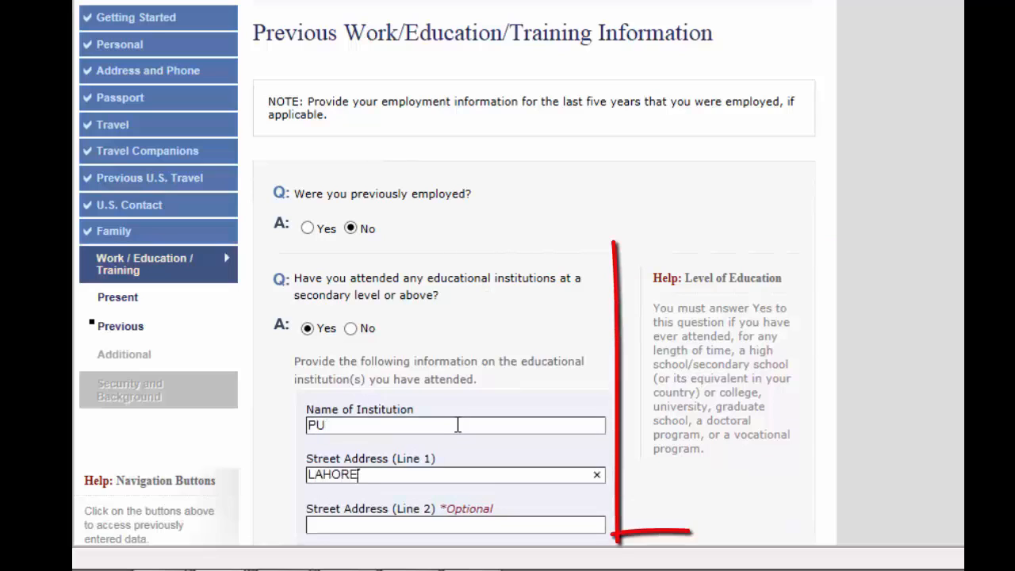
key(Tab)
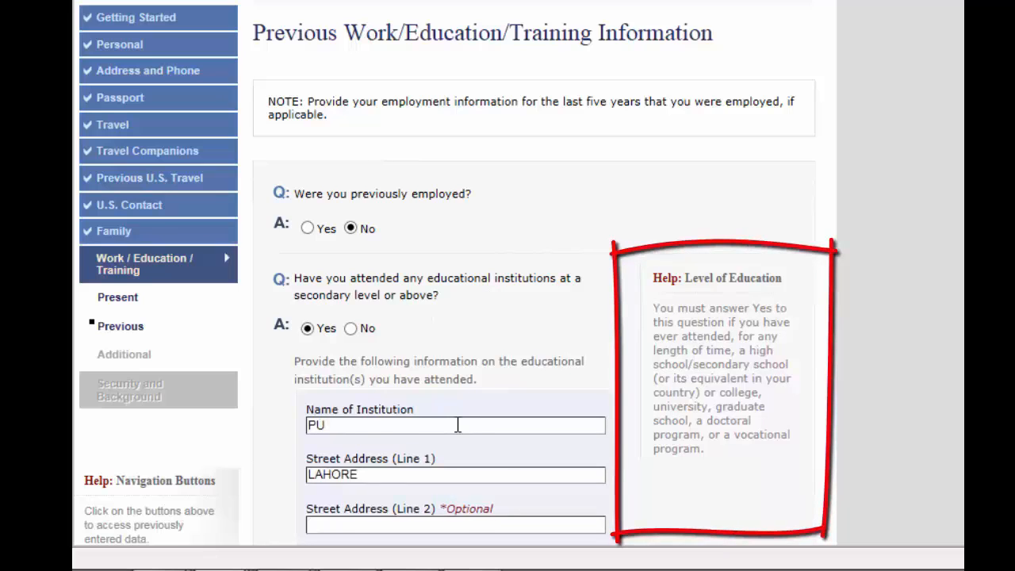
key(Tab)
text(LAHORE)
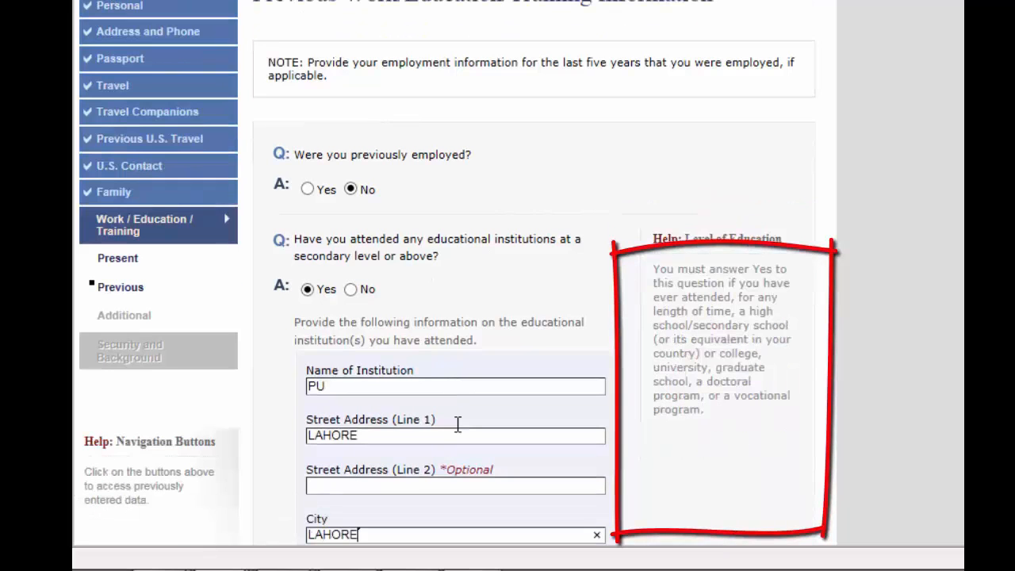
key(Tab)
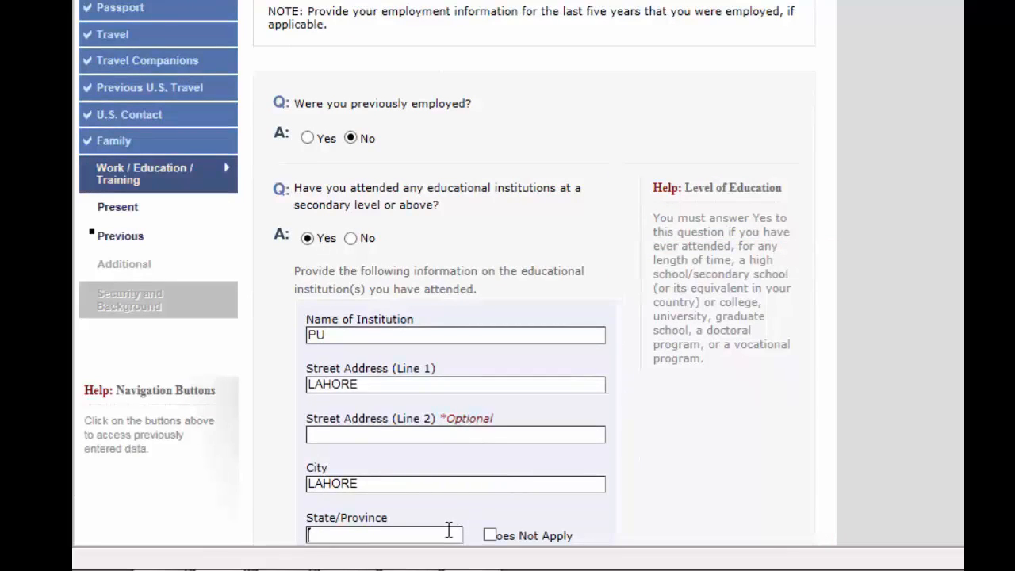
text(PUNJAB)
key(Tab)
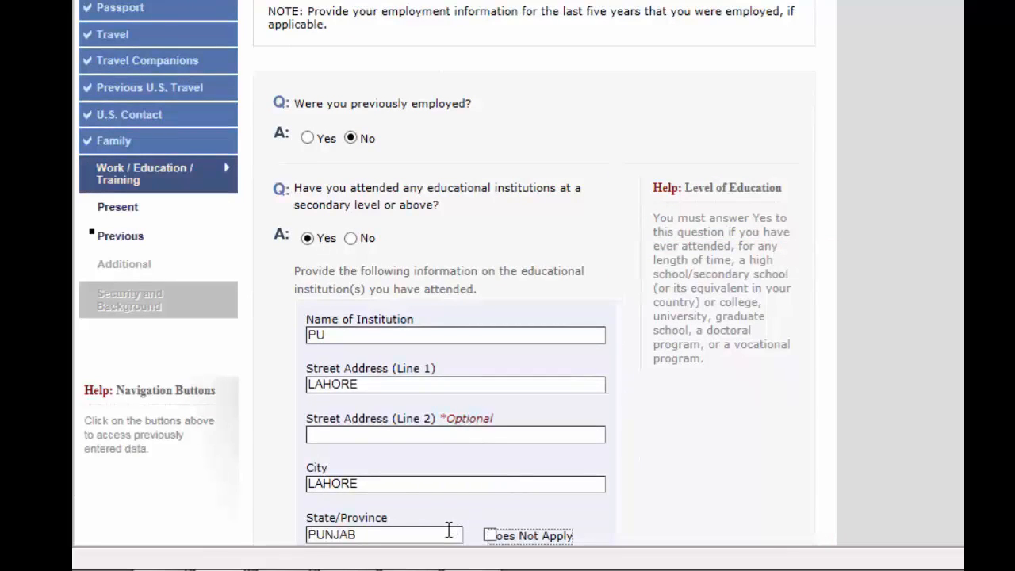
key(Tab)
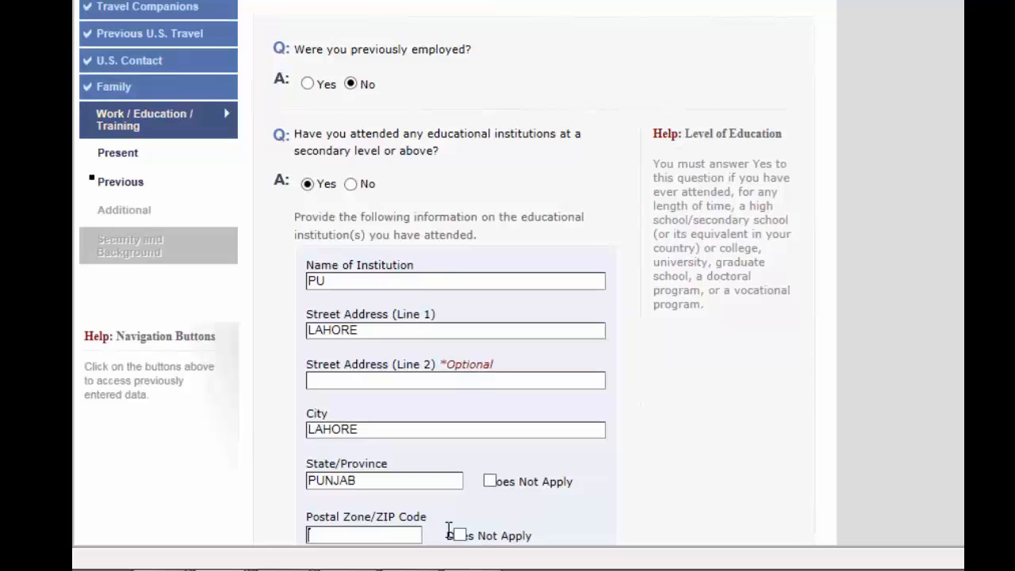
click(461, 536)
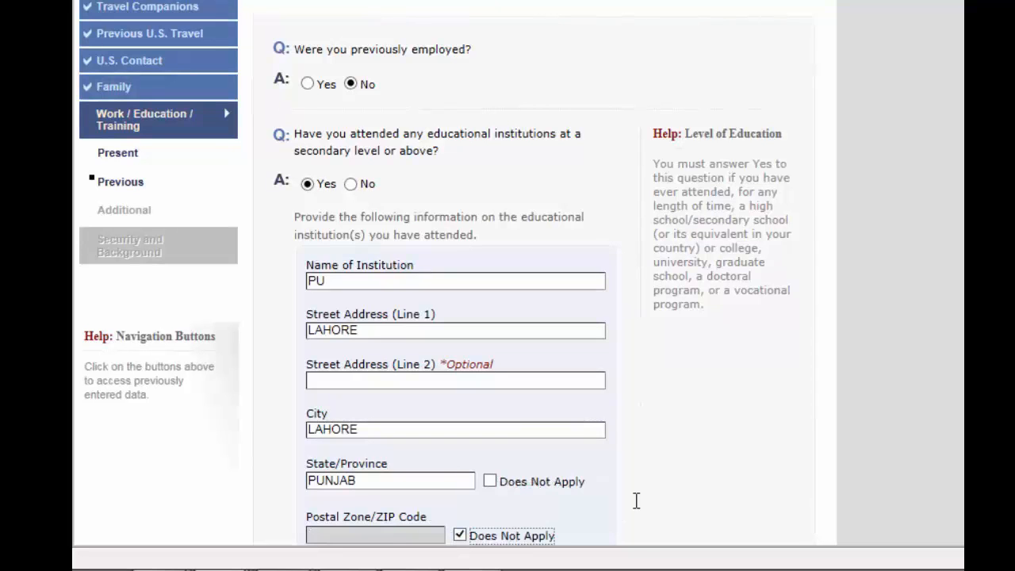
Set the institution's country to PAKISTAN and the course of study to GRADUATE
scroll(611, 510, down, 4)
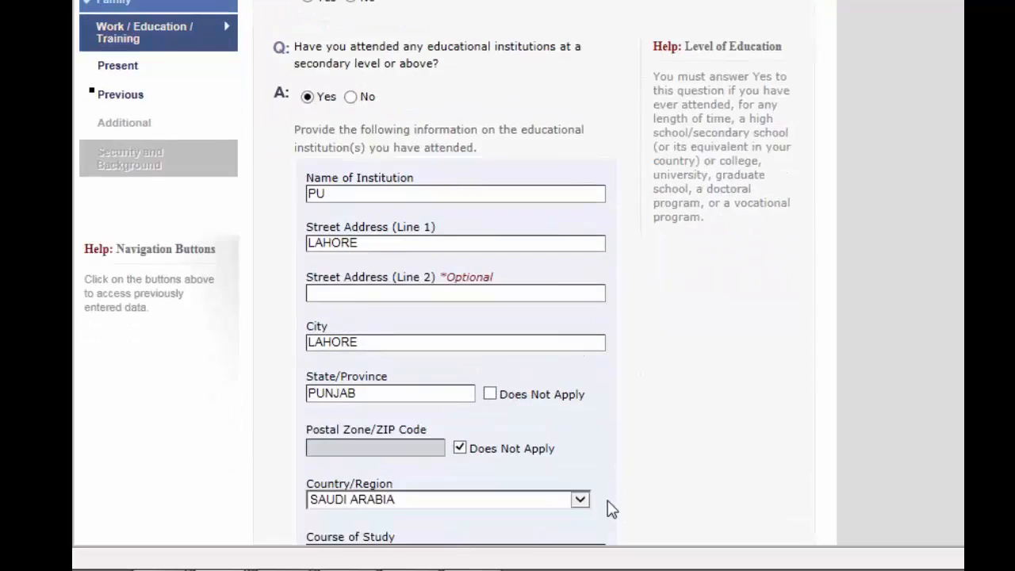
scroll(610, 509, down, 2)
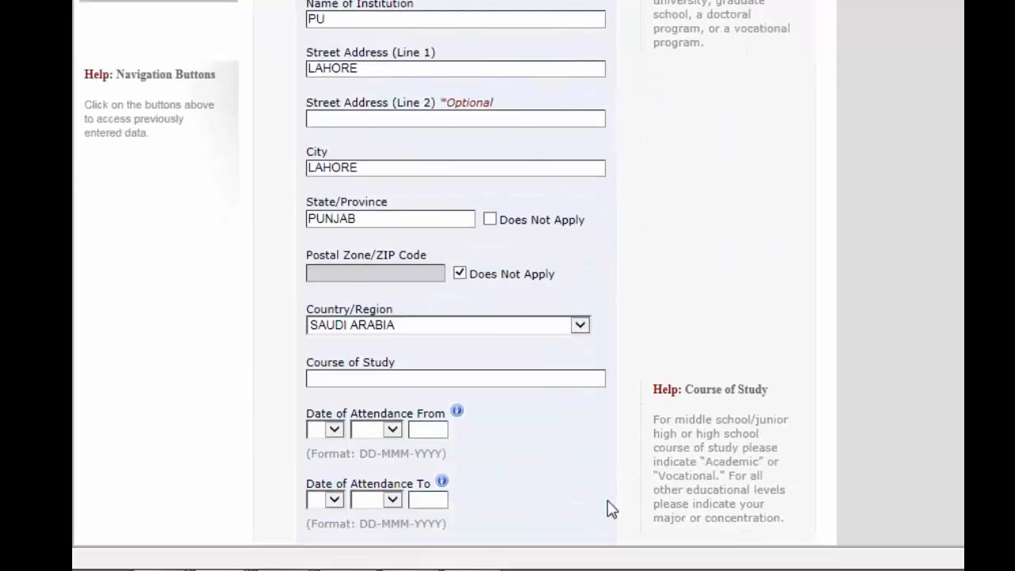
click(484, 327)
key(p)
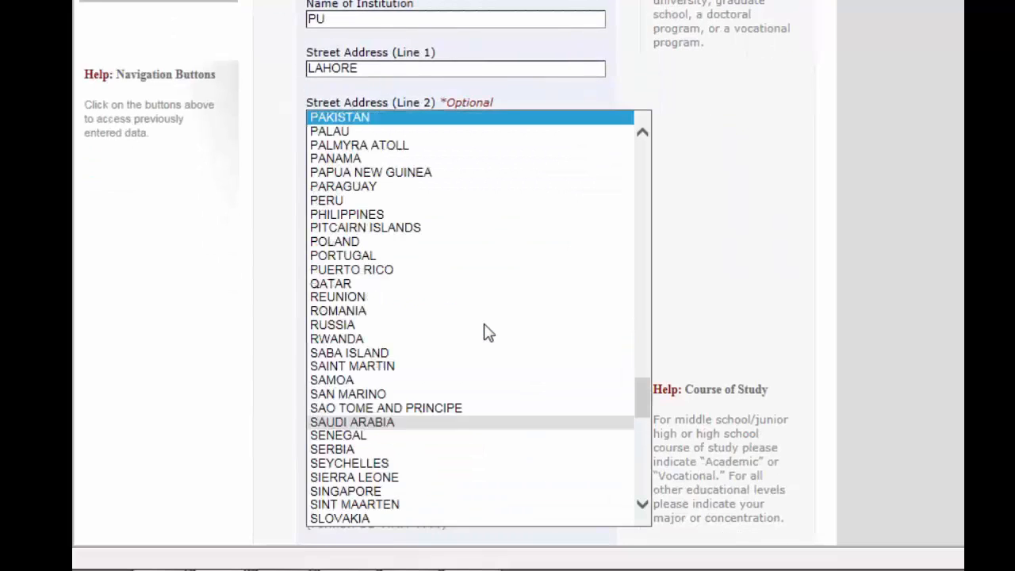
key(Return)
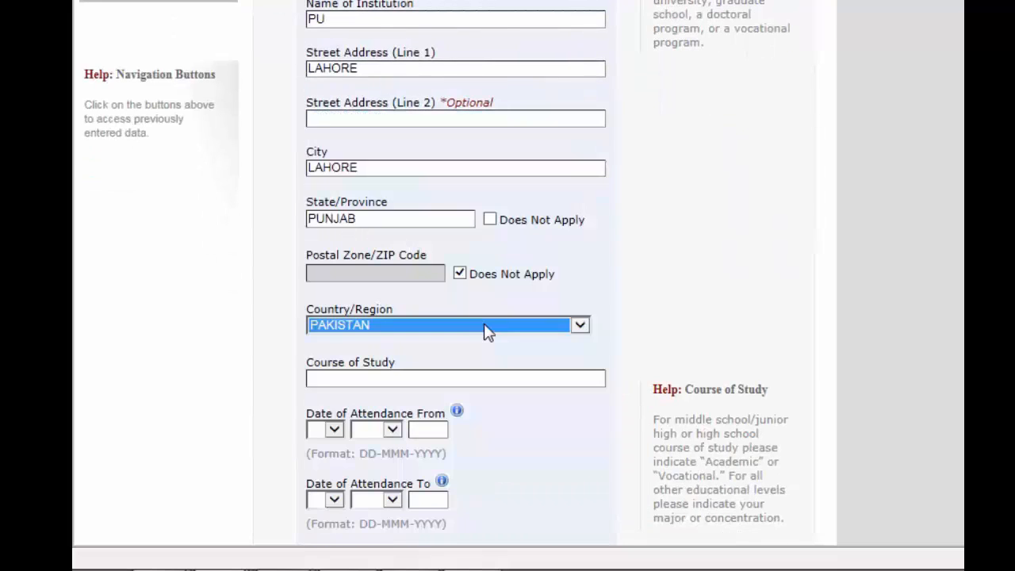
click(426, 385)
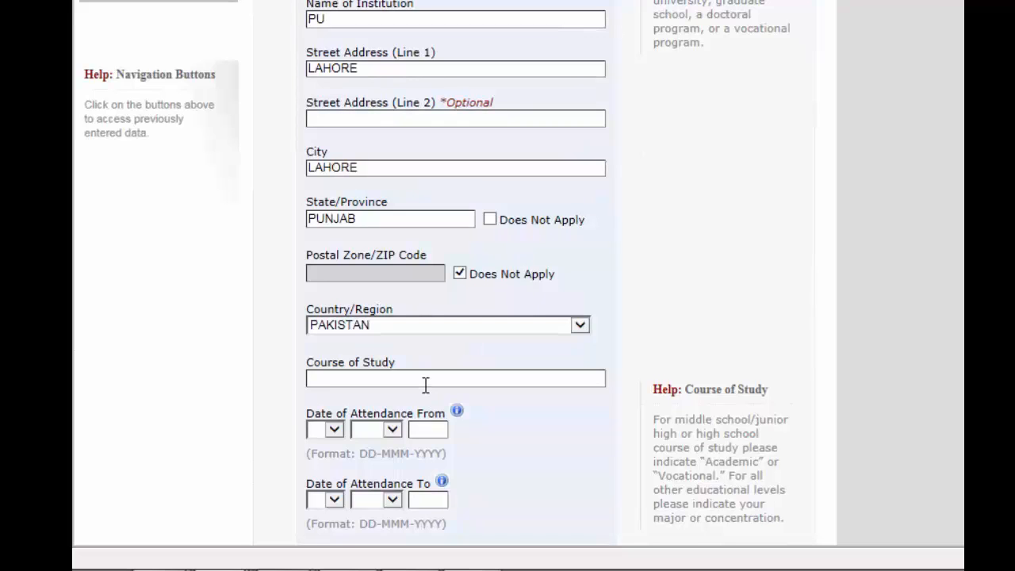
text(GRADUATE)
Set the attendance dates to 01 JAN 2016 from and 01 JAN 2016 to
click(339, 433)
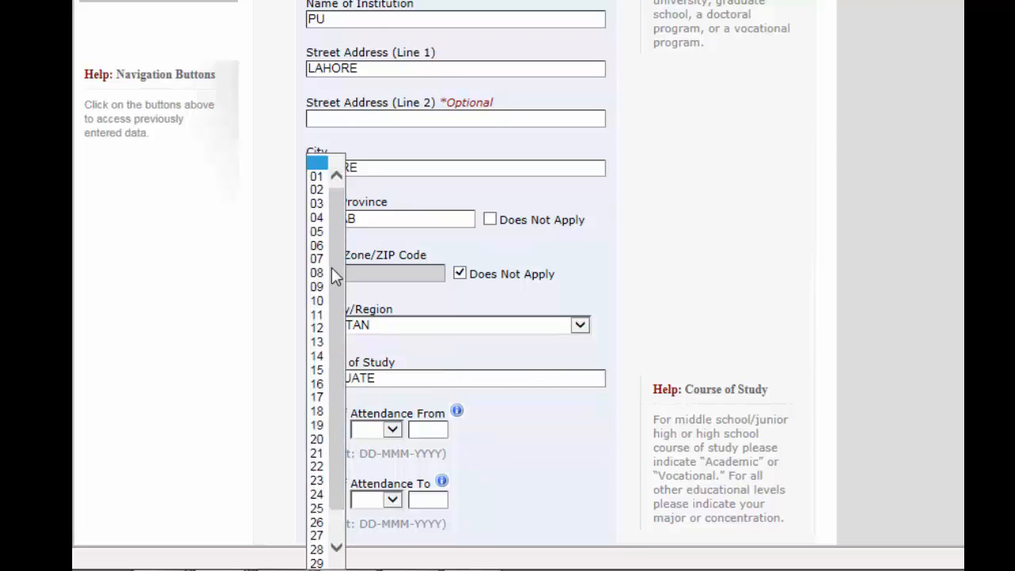
click(317, 177)
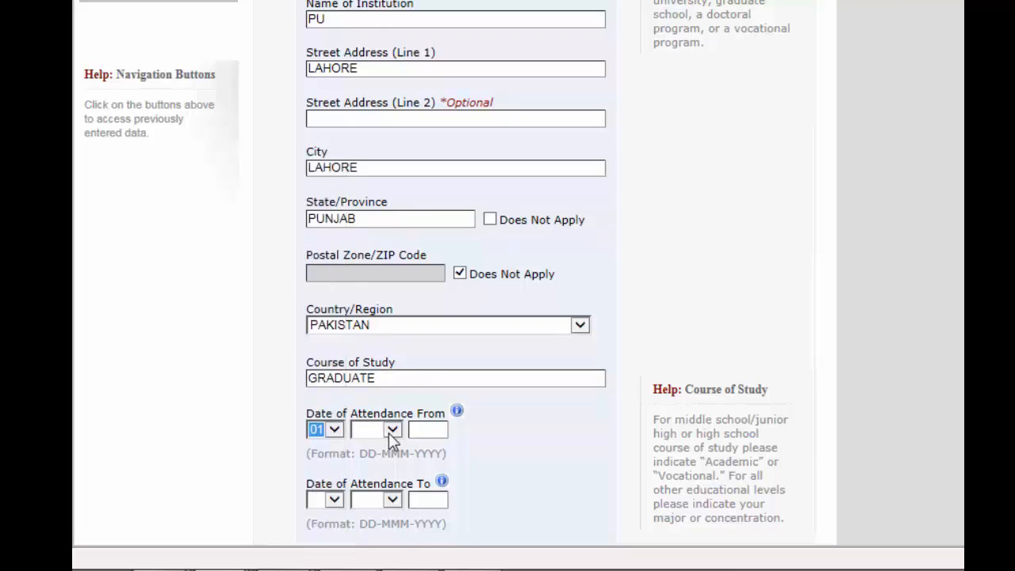
click(391, 430)
click(385, 404)
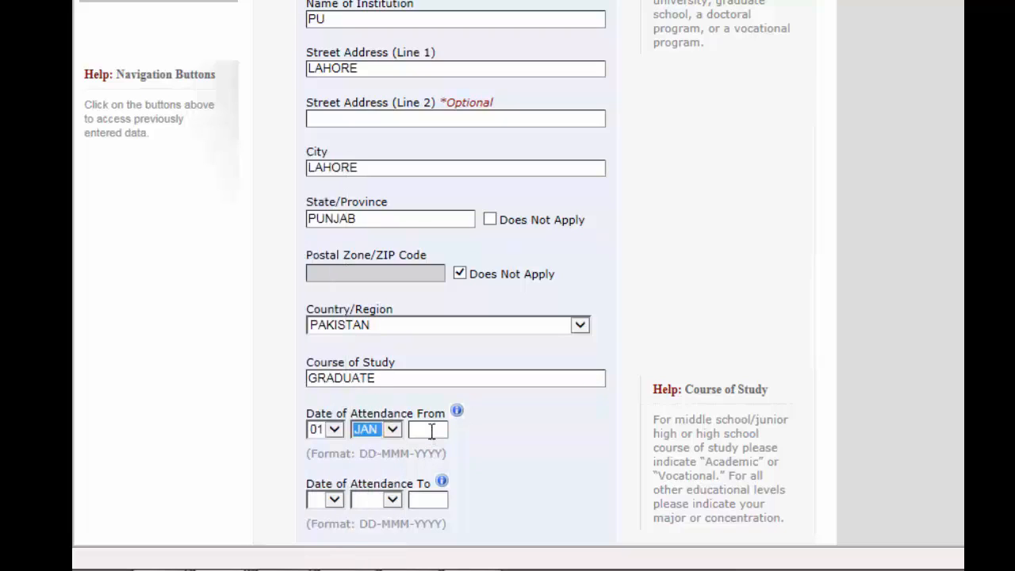
click(431, 431)
text(2016)
click(330, 500)
click(316, 178)
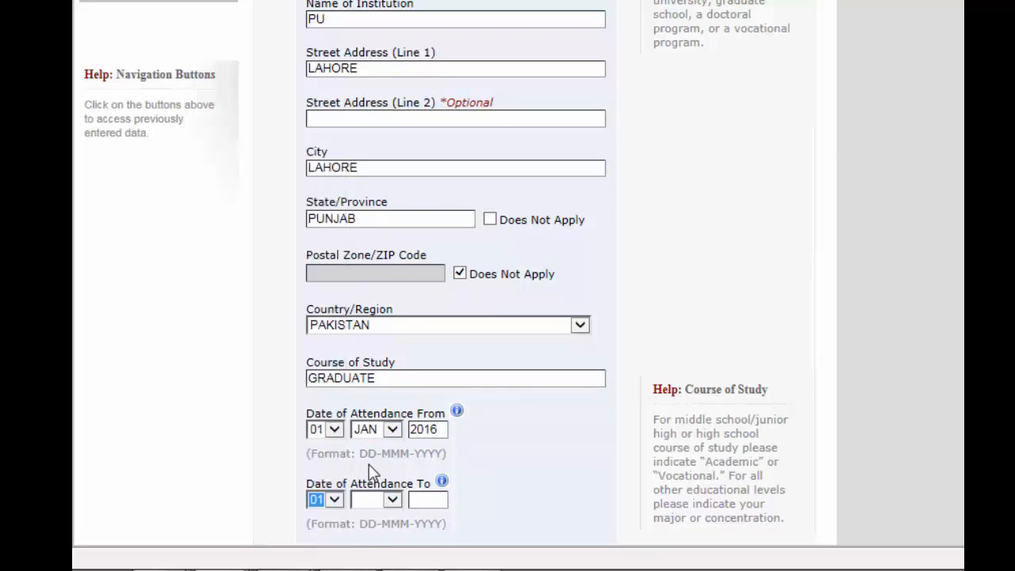
click(399, 504)
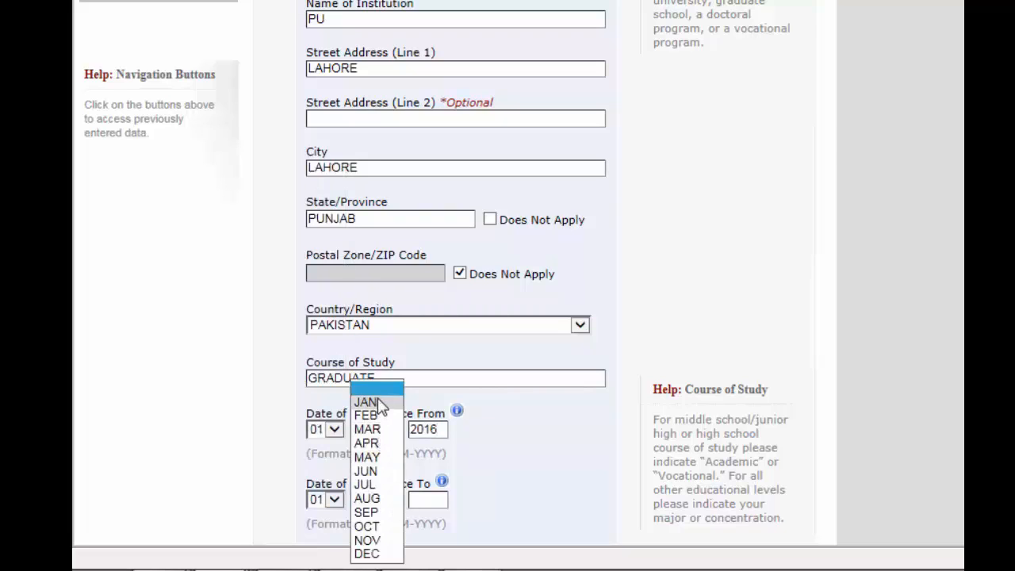
click(383, 403)
click(432, 505)
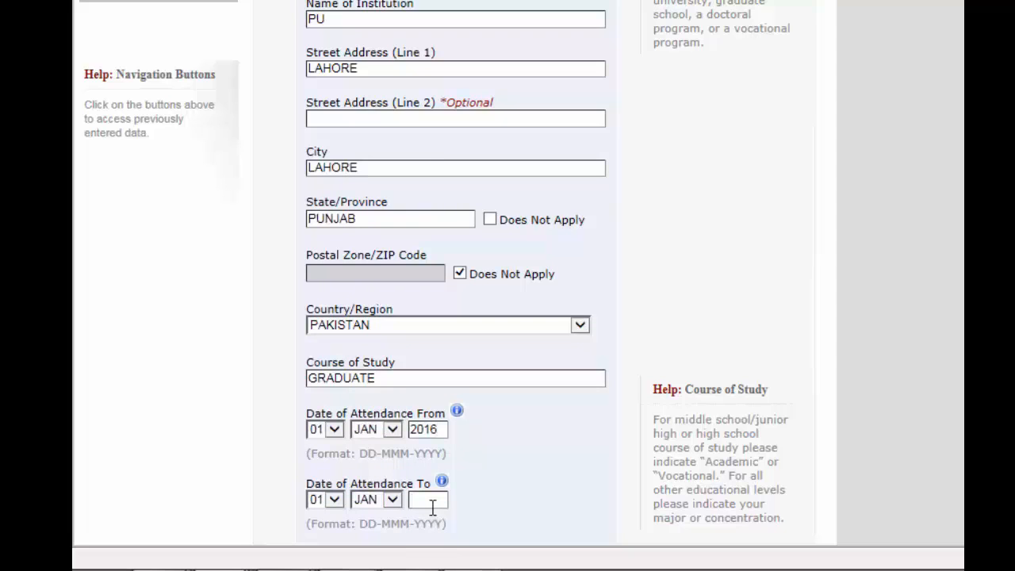
text(2016)
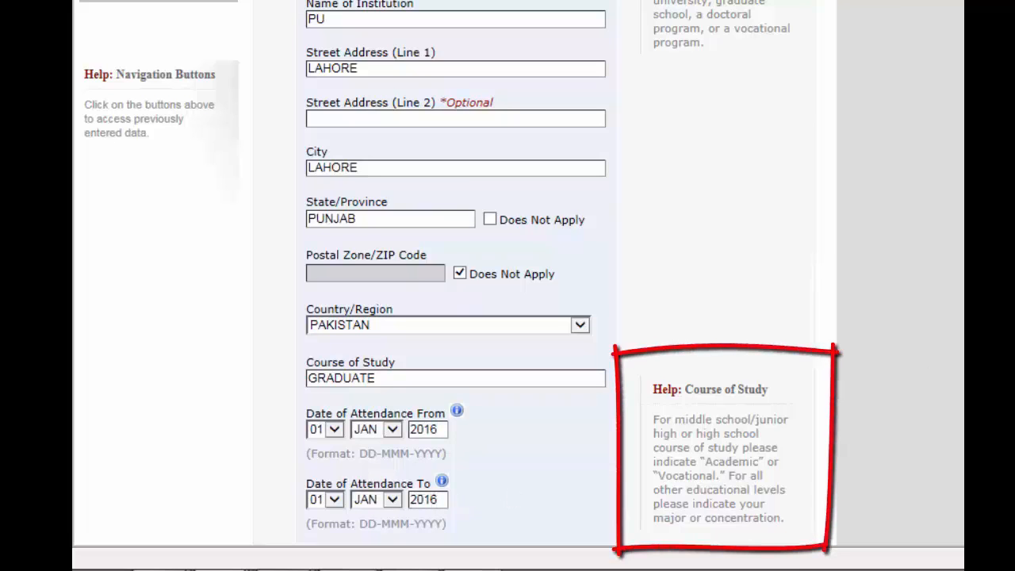
scroll(953, 343, down, 3)
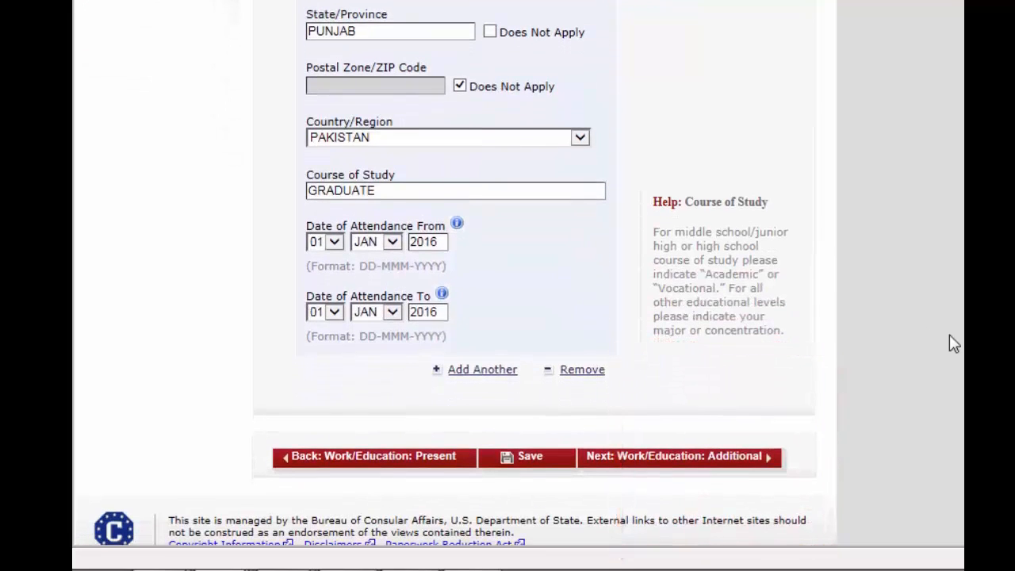
Answer No to clan or tribe membership and list ENGLISH as a spoken language
click(718, 458)
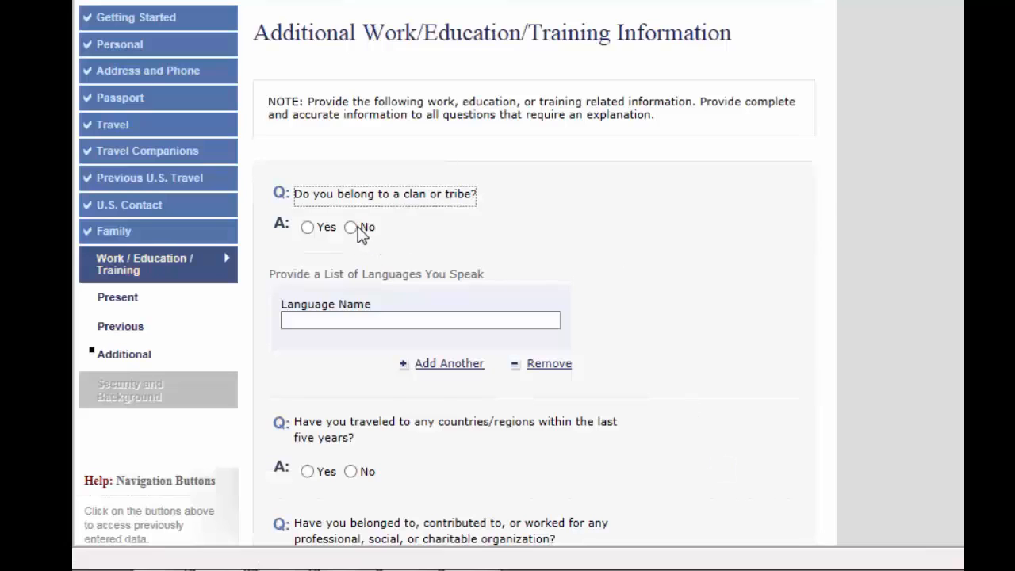
click(355, 228)
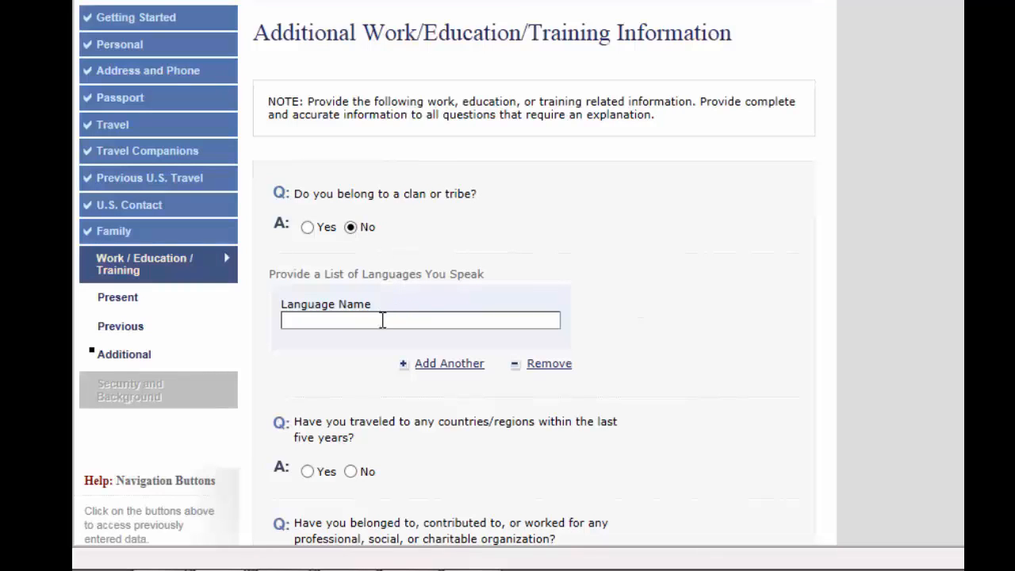
click(381, 322)
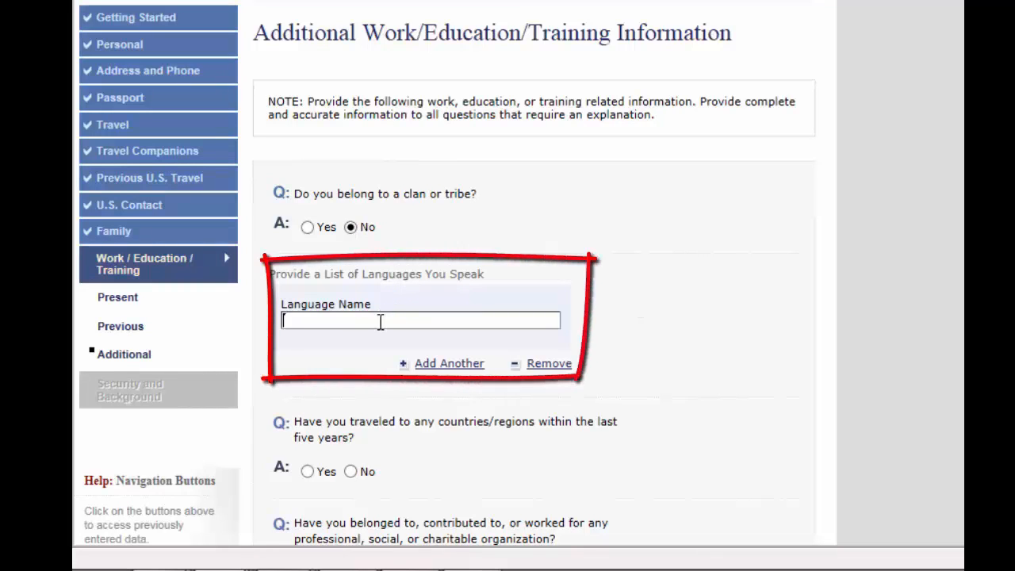
text(ENGLISH)
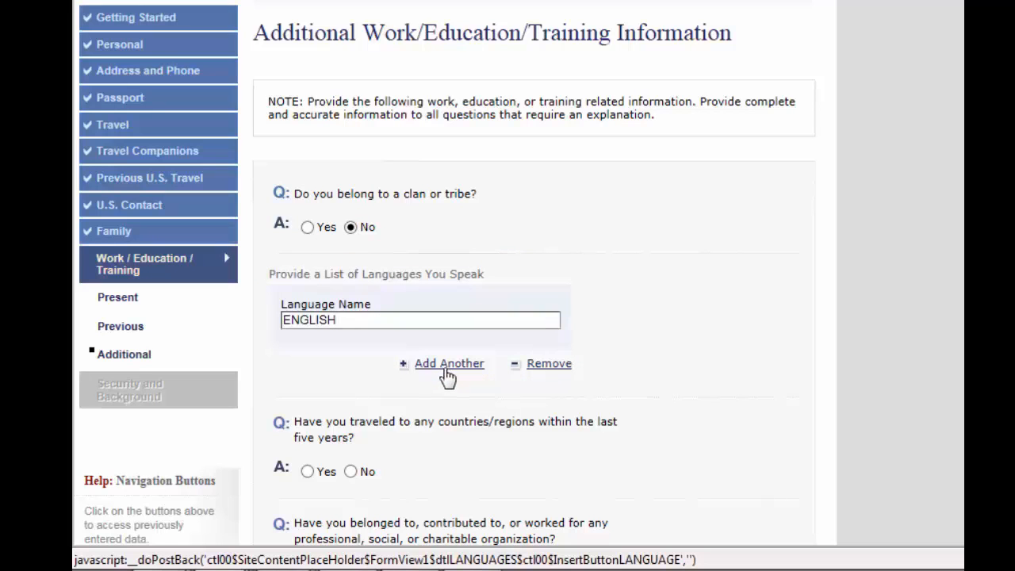
Add ARABIC and URDU as further spoken languages
click(446, 370)
click(358, 428)
text(A)
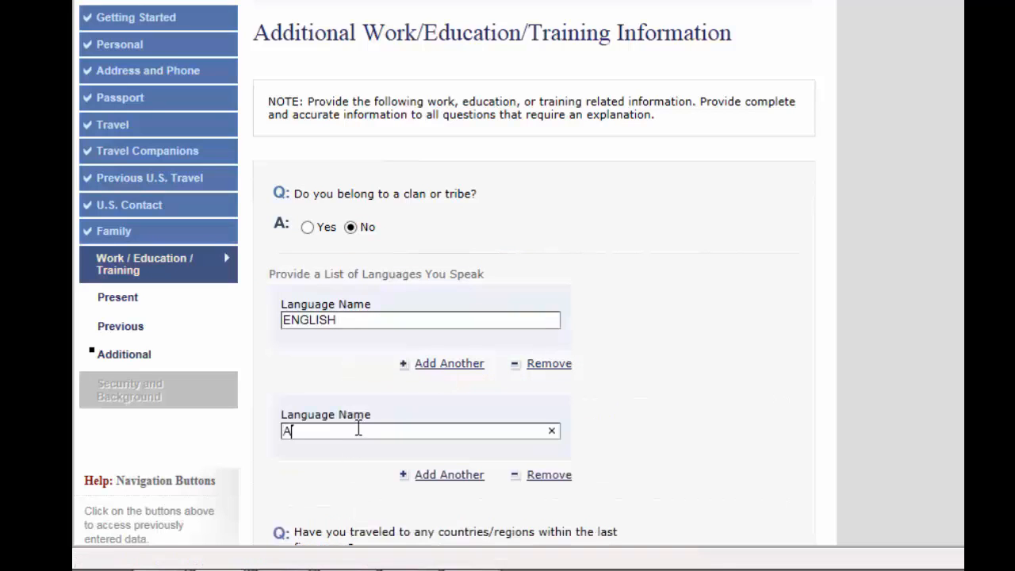
text(RABIC)
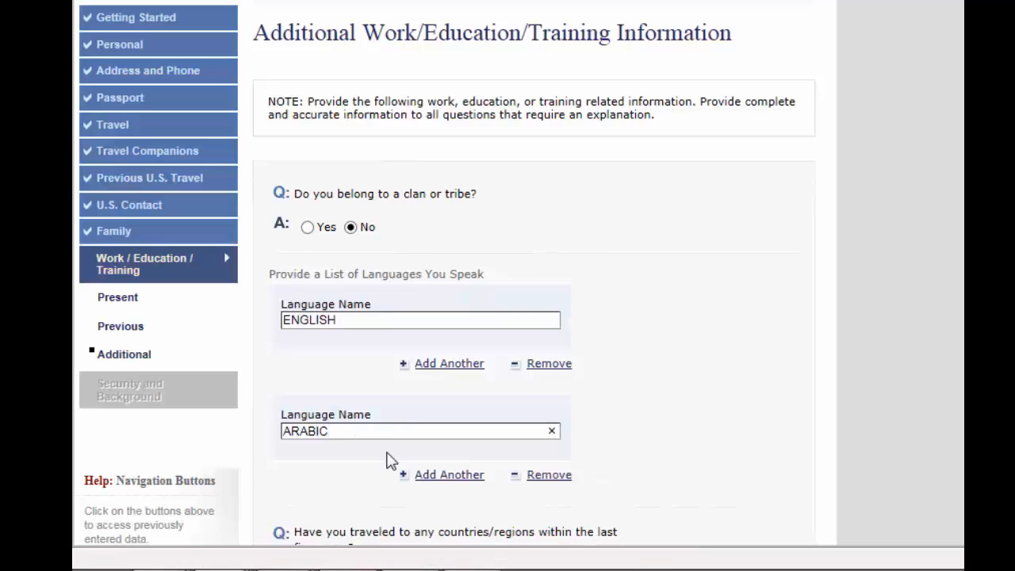
click(425, 480)
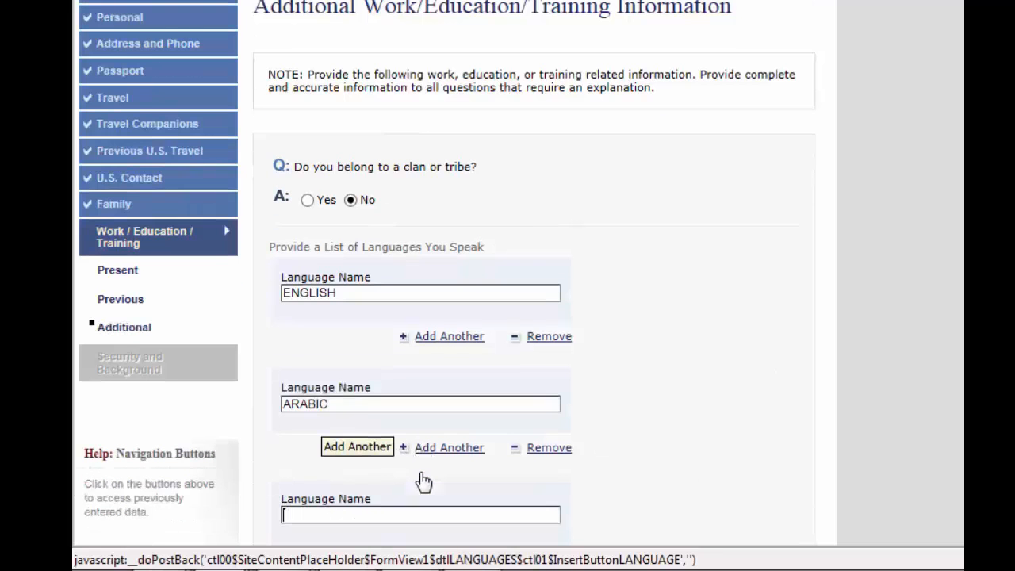
click(364, 520)
text(URDU)
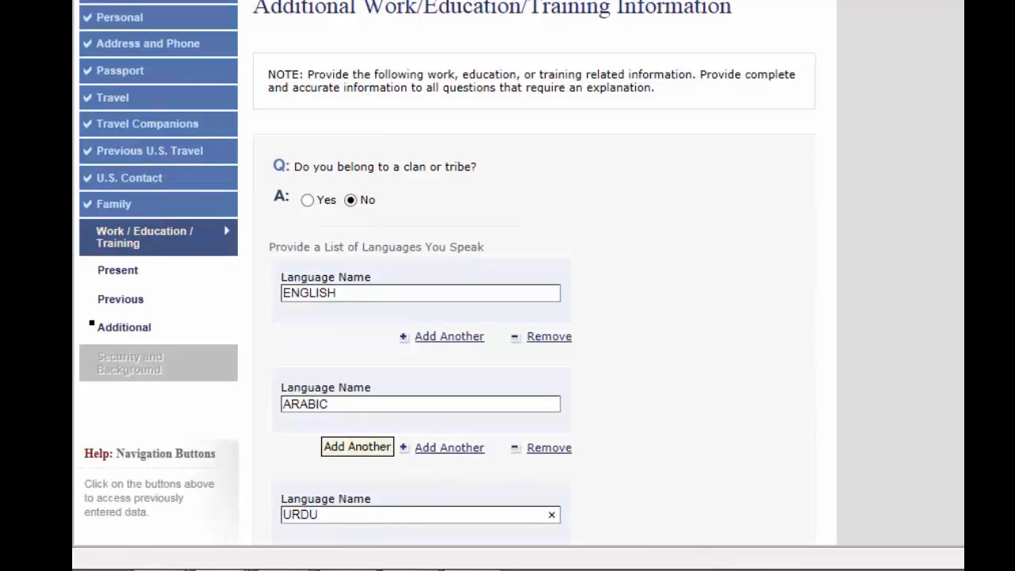
scroll(449, 318, down, 5)
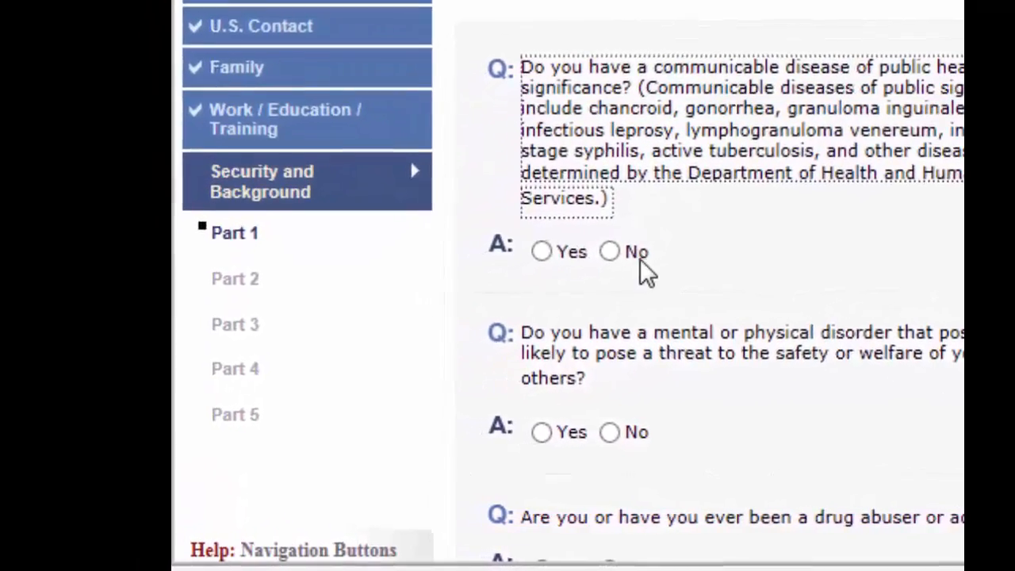
Answer No to communicable disease, mental/physical disorder and drug abuse, then go to Part 2
click(623, 247)
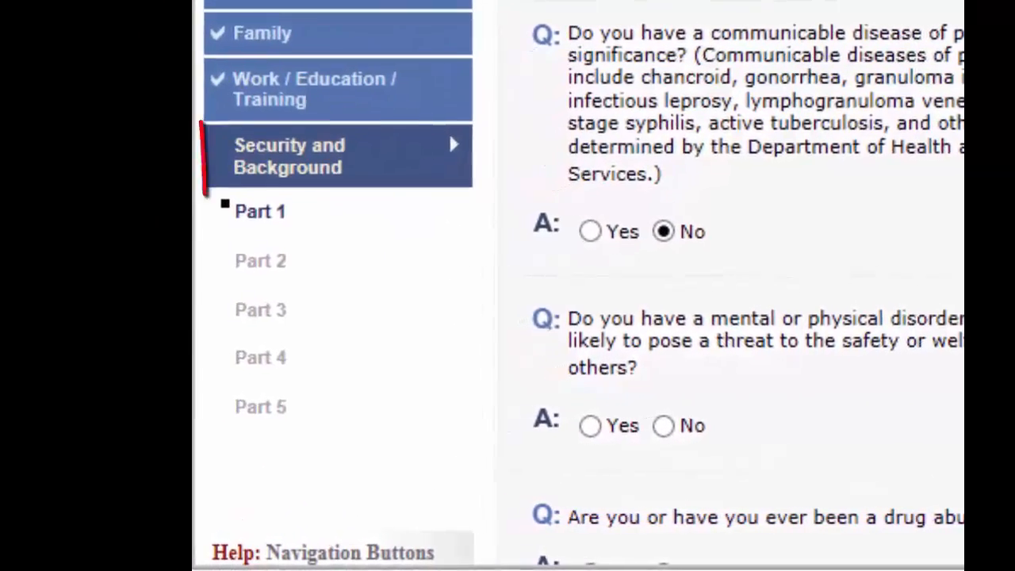
click(702, 423)
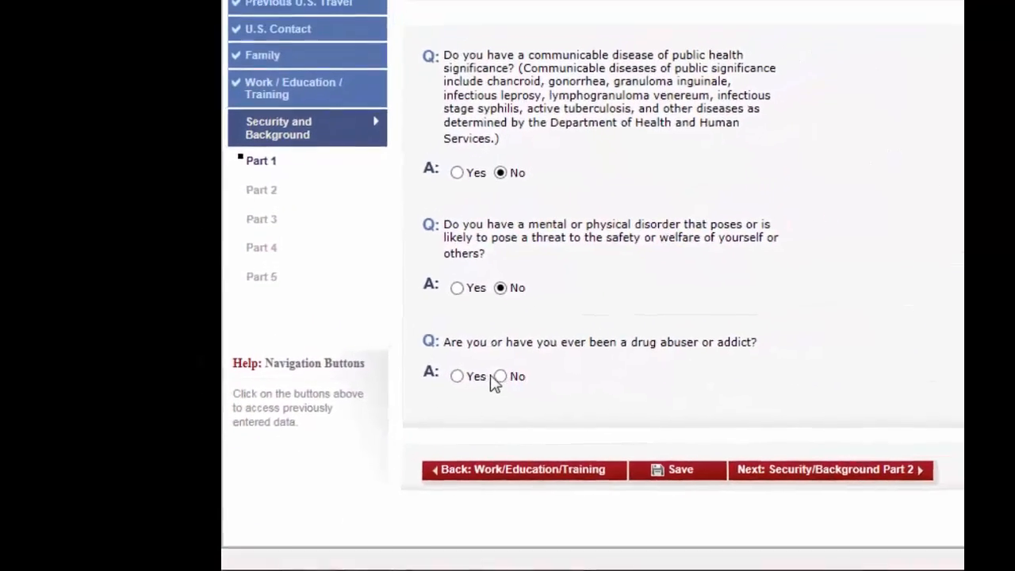
click(497, 380)
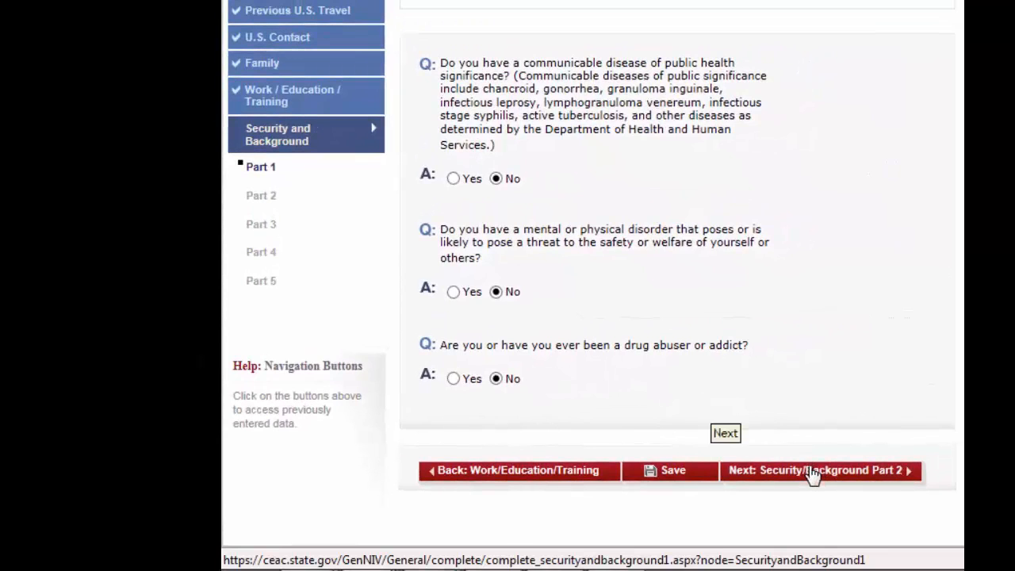
click(811, 471)
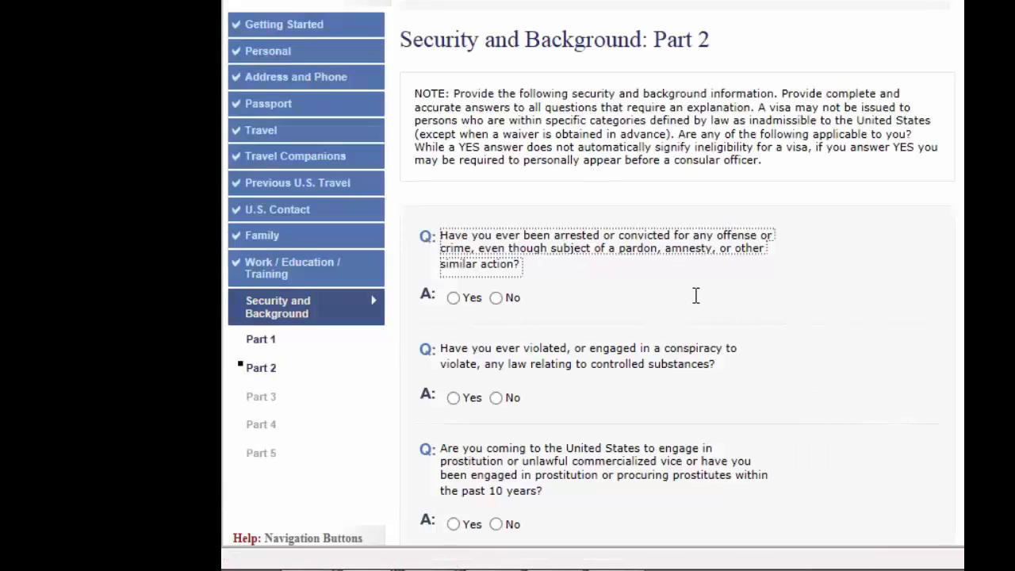
Answer No to the arrest, money laundering, human trafficking and relative's trafficking-benefit questions, then go to Part 3
click(497, 298)
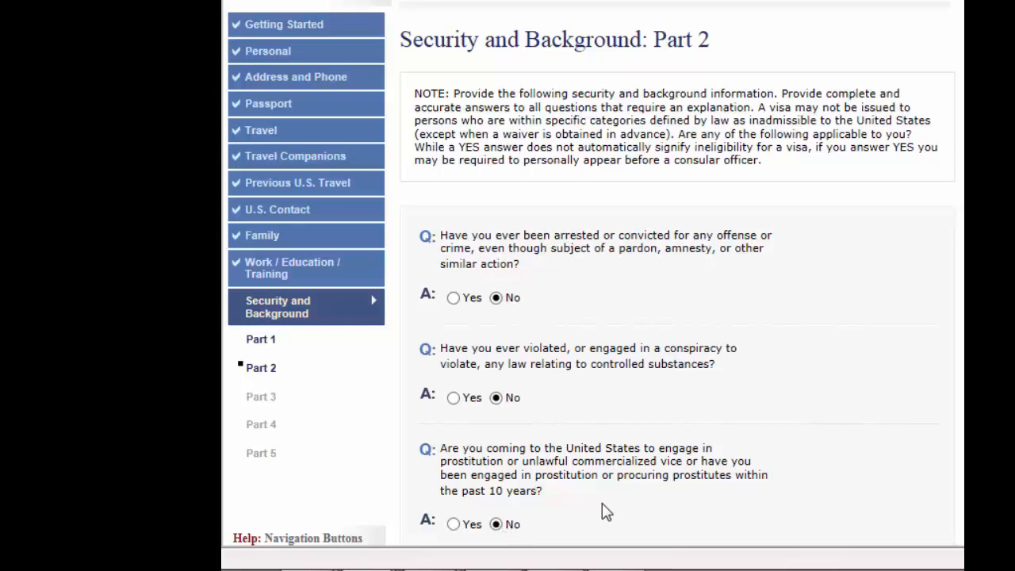
scroll(603, 512, down, 5)
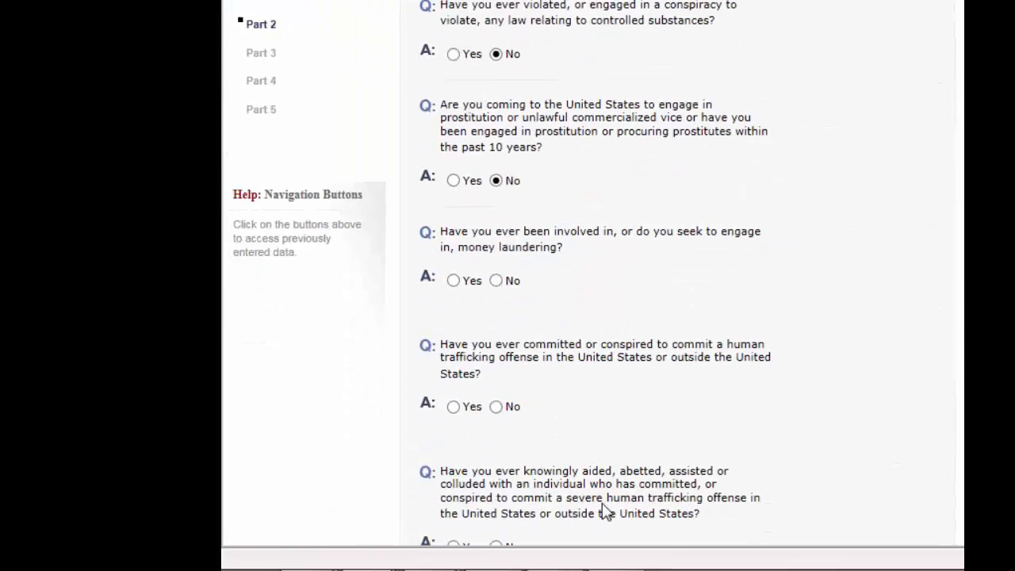
click(498, 283)
click(497, 408)
scroll(551, 402, down, 3)
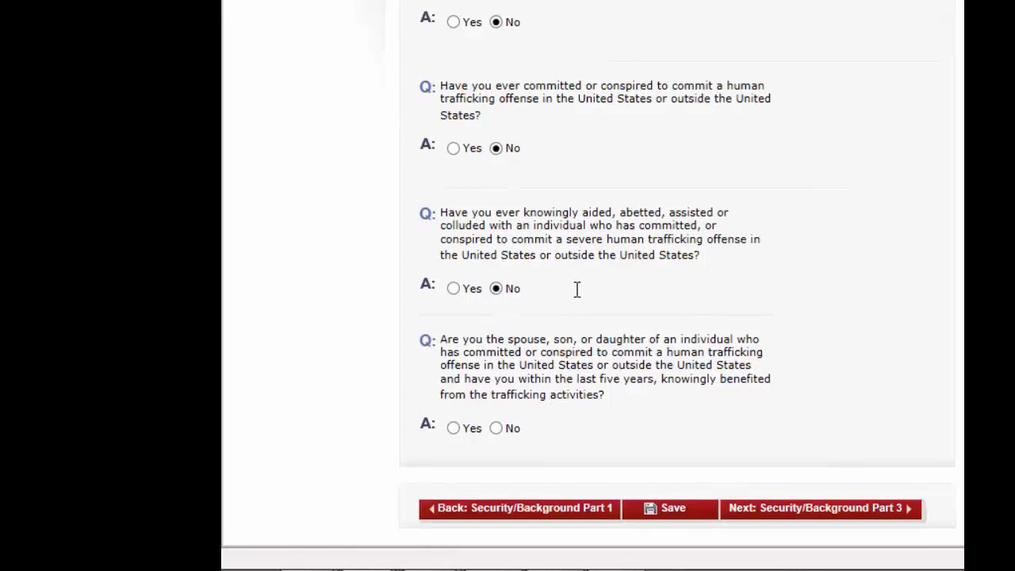
click(496, 429)
click(803, 512)
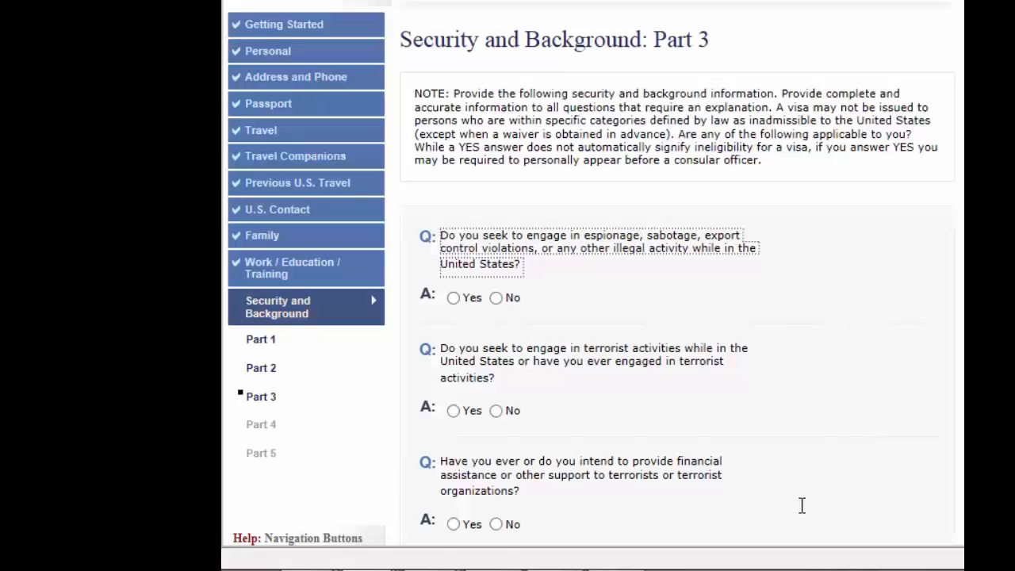
Answer No to the espionage, terrorist activity, terrorist financial support and terrorist organization membership questions
click(496, 298)
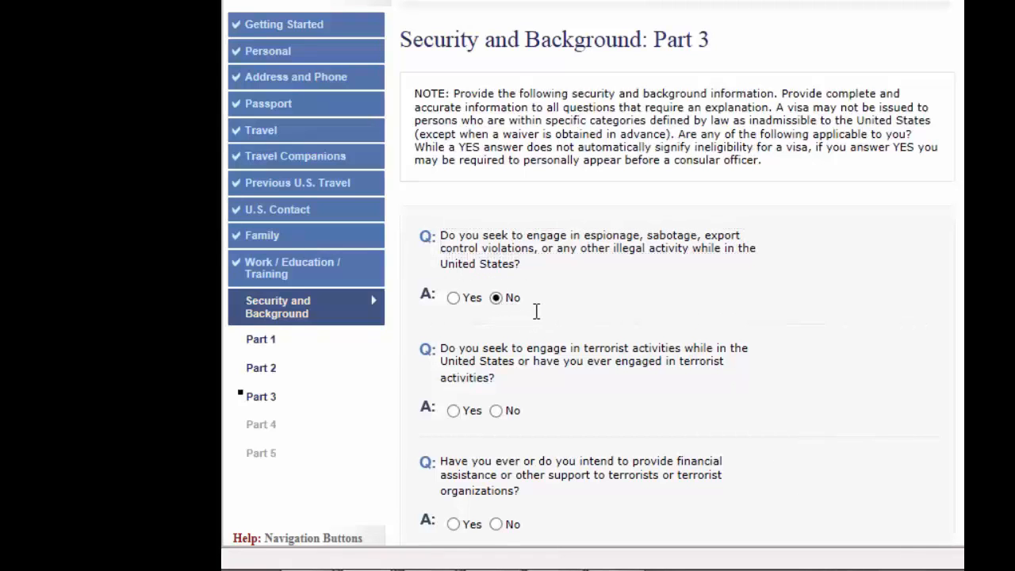
click(496, 411)
click(495, 525)
scroll(591, 514, down, 5)
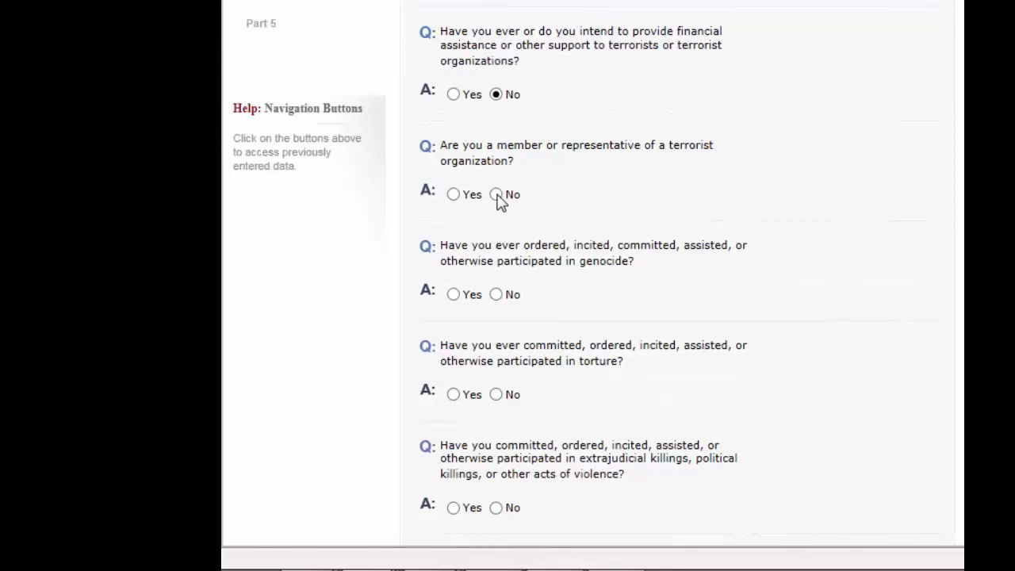
click(497, 195)
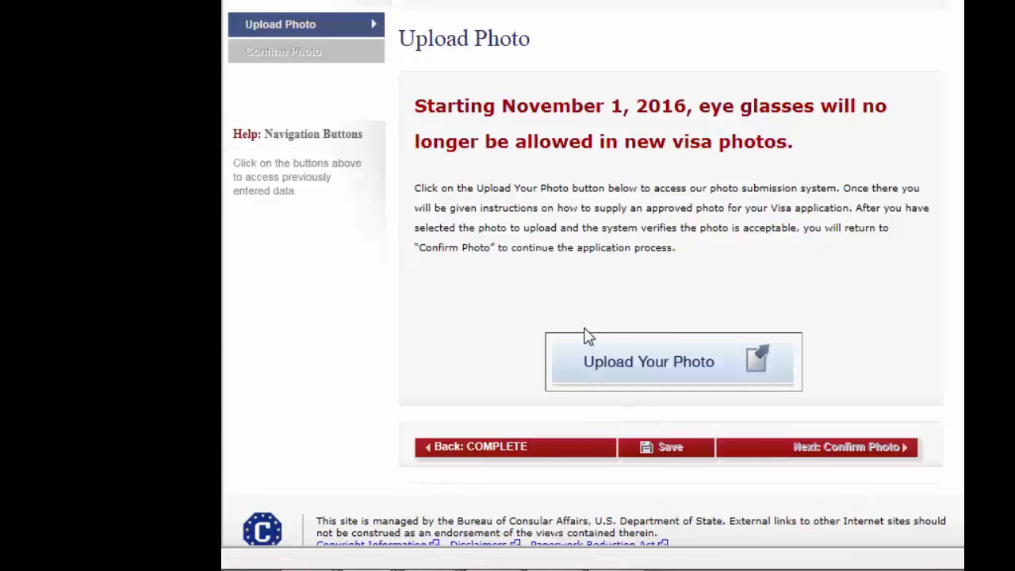
Pass the photo step, noting the 5 cm x 5 cm interview photo, and go to the review
click(649, 365)
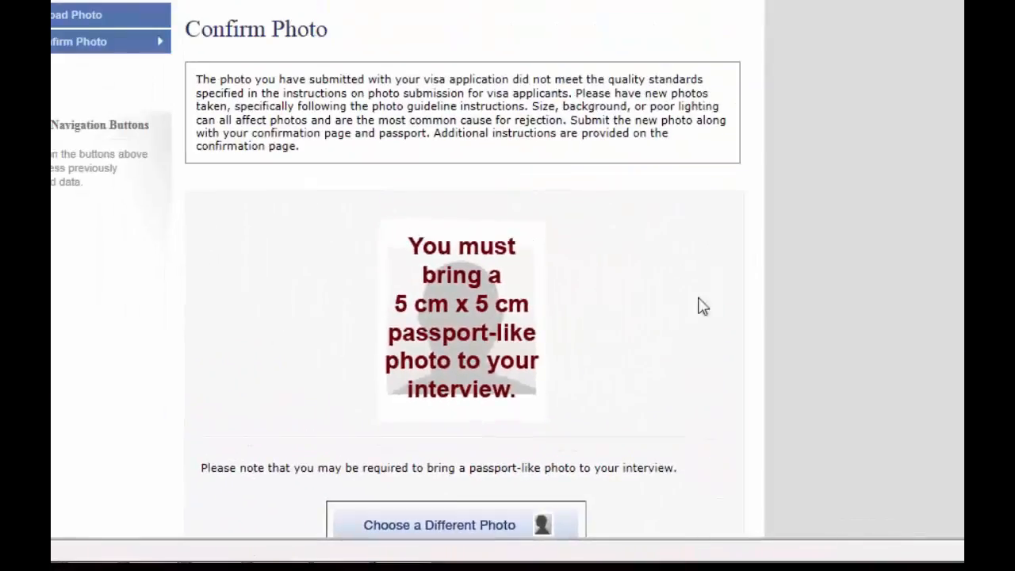
scroll(703, 306, down, 1)
scroll(463, 270, down, 1)
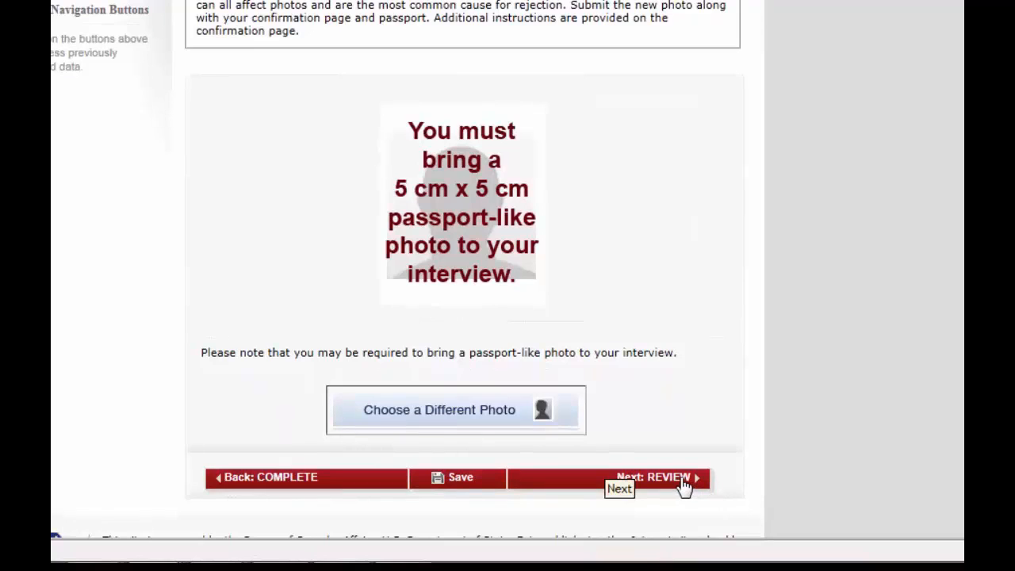
click(684, 479)
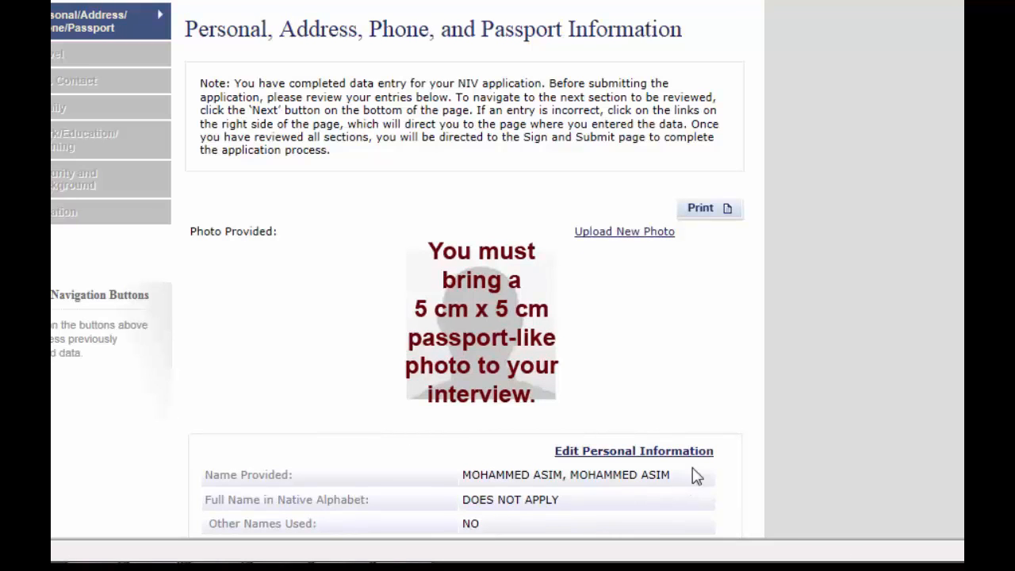
Scroll through the Personal, Address, Phone and Passport review to the Jeddah, Saudi Arabia location review
scroll(398, 268, down, 2)
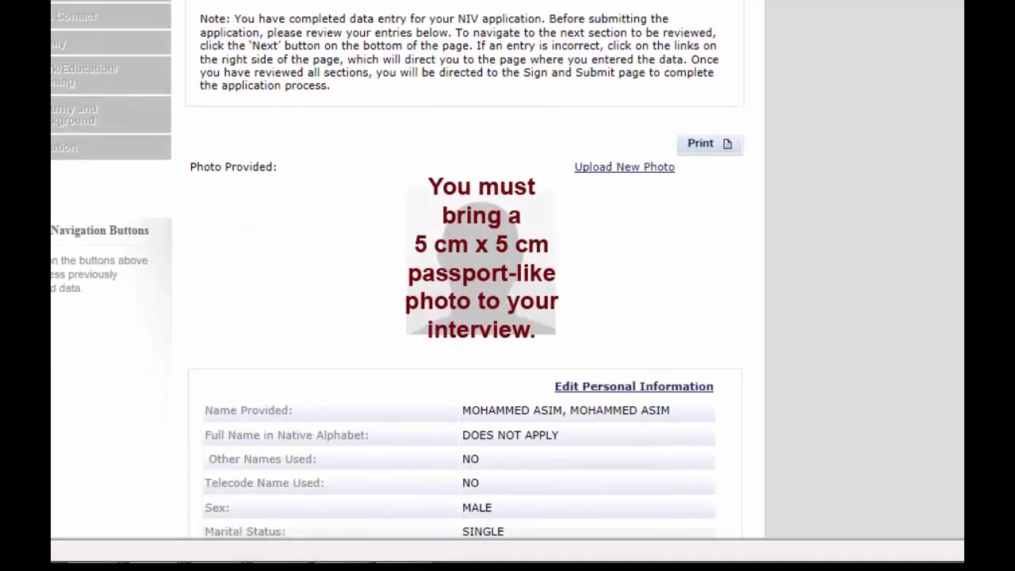
scroll(398, 270, down, 2)
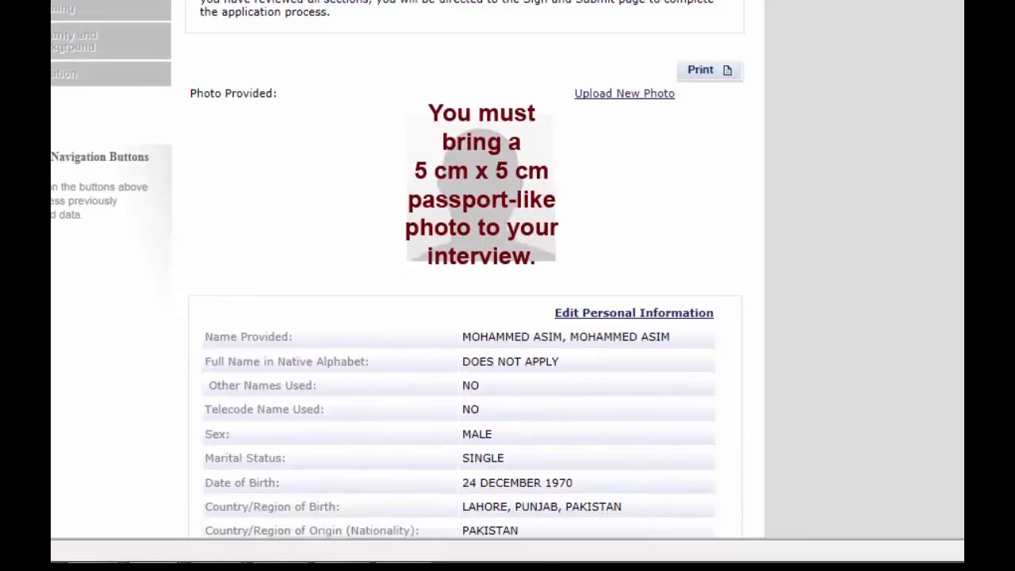
scroll(398, 270, down, 6)
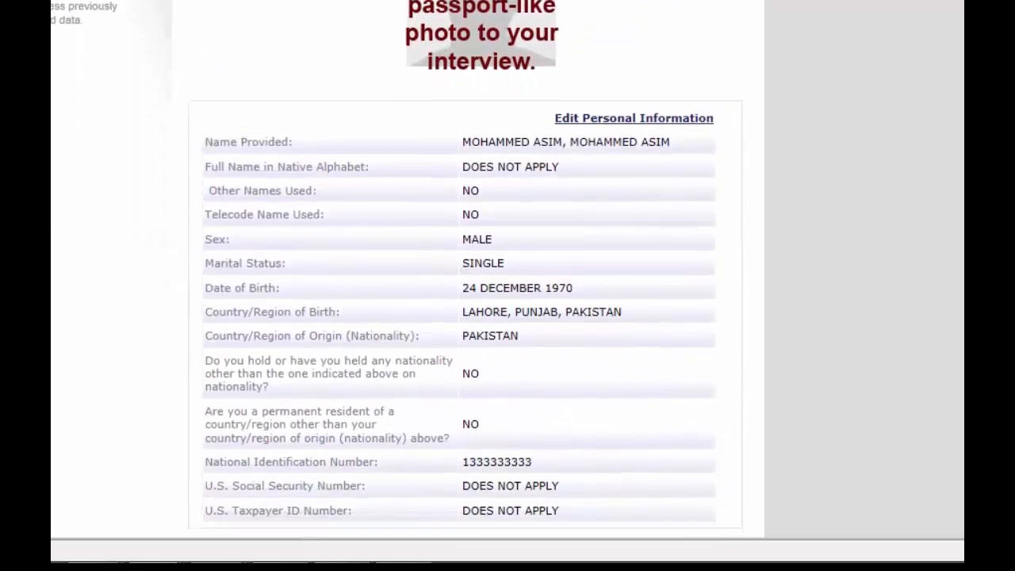
scroll(398, 270, down, 4)
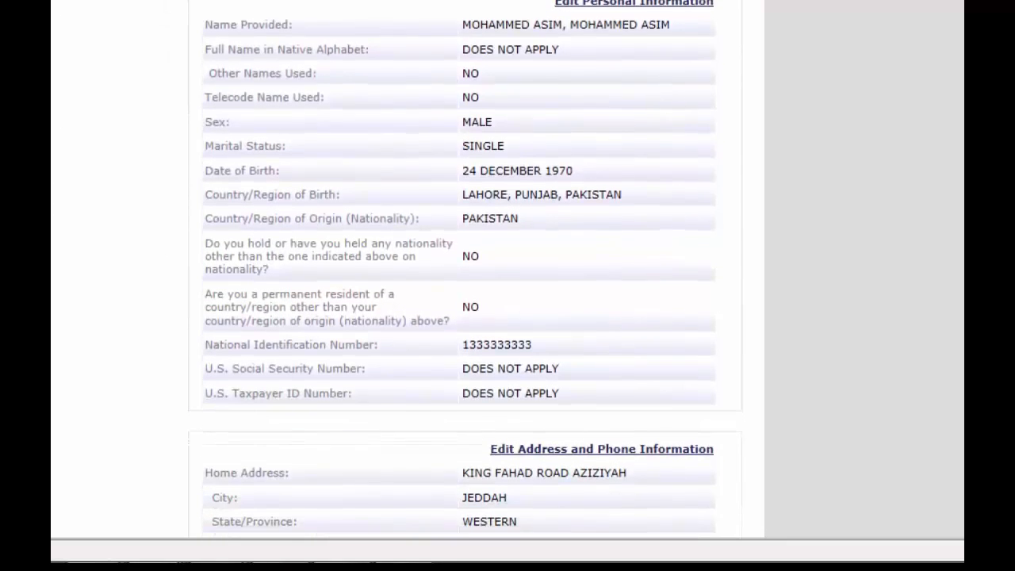
scroll(398, 270, down, 5)
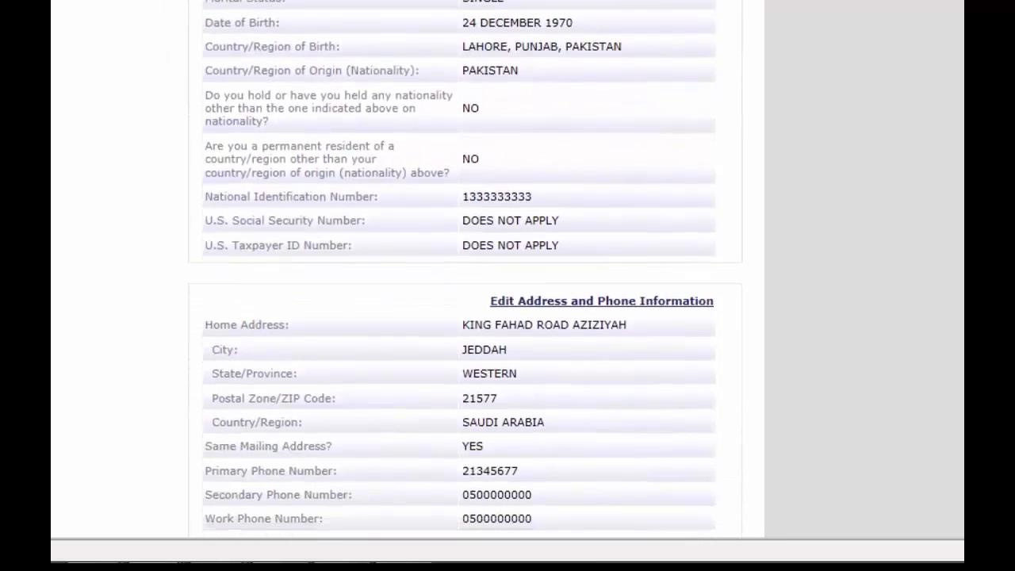
scroll(398, 270, down, 8)
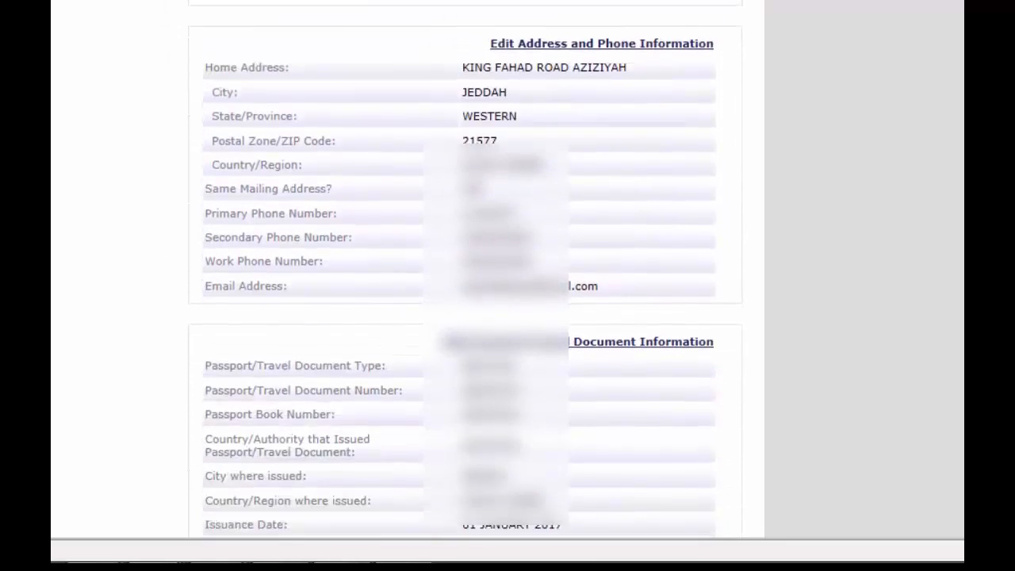
scroll(398, 270, down, 3)
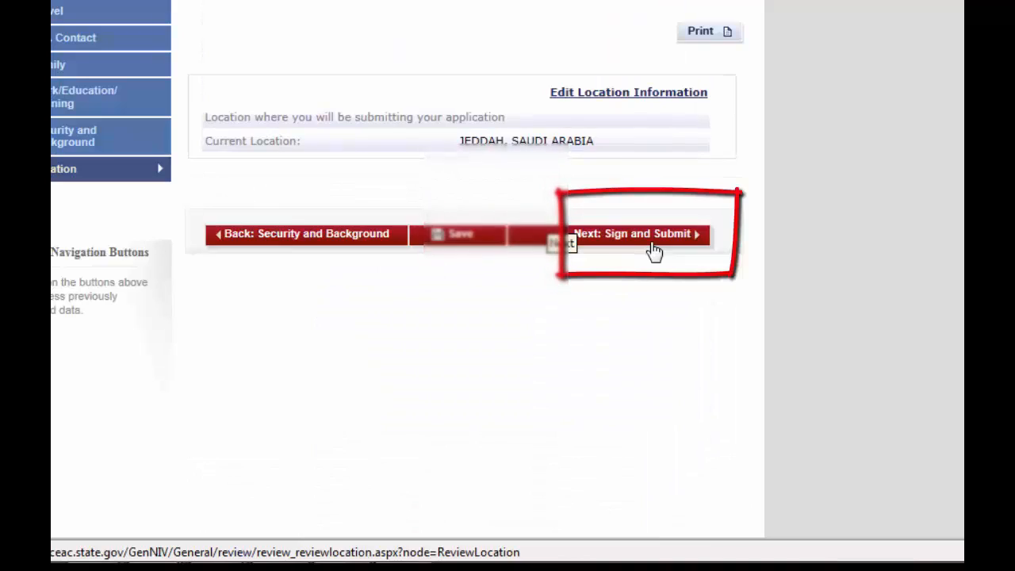